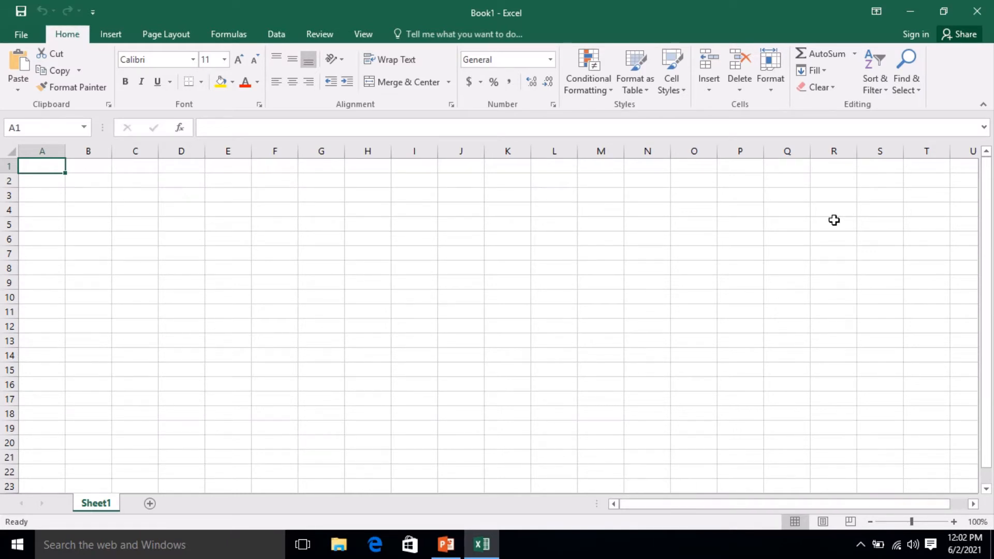
Examine how the column letters continue past Z along row 1, and return the view to column A
click(916, 164)
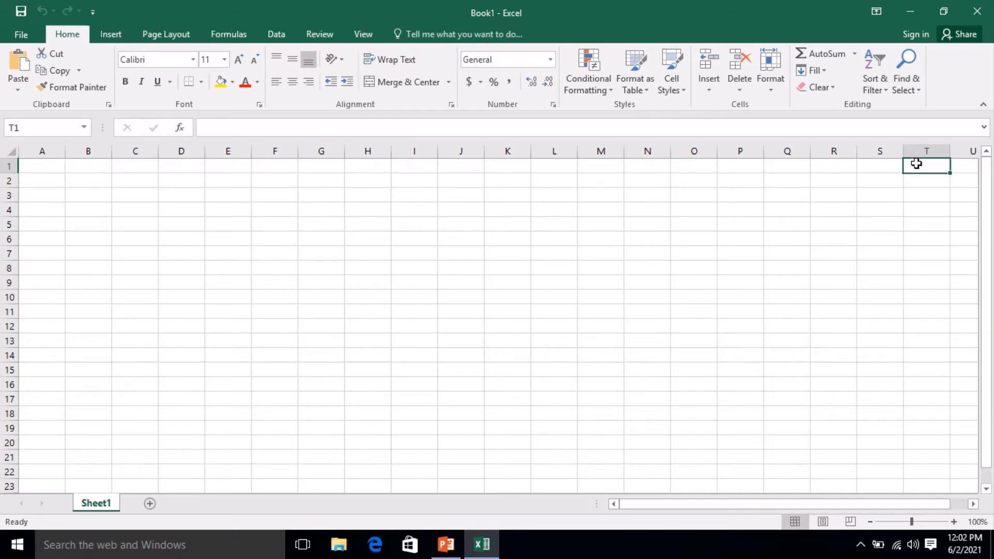
key(Right)
key(Right)
key(Right)
key(Right)
key(Right)
key(Right)
key(Right)
key(Right)
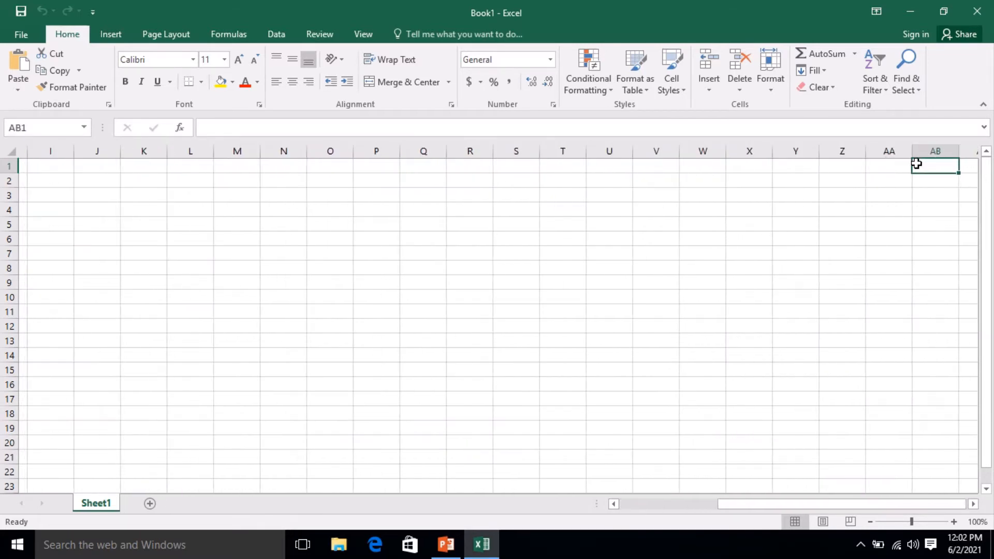
key(Right)
key(Right)
key(Right)
key(Right)
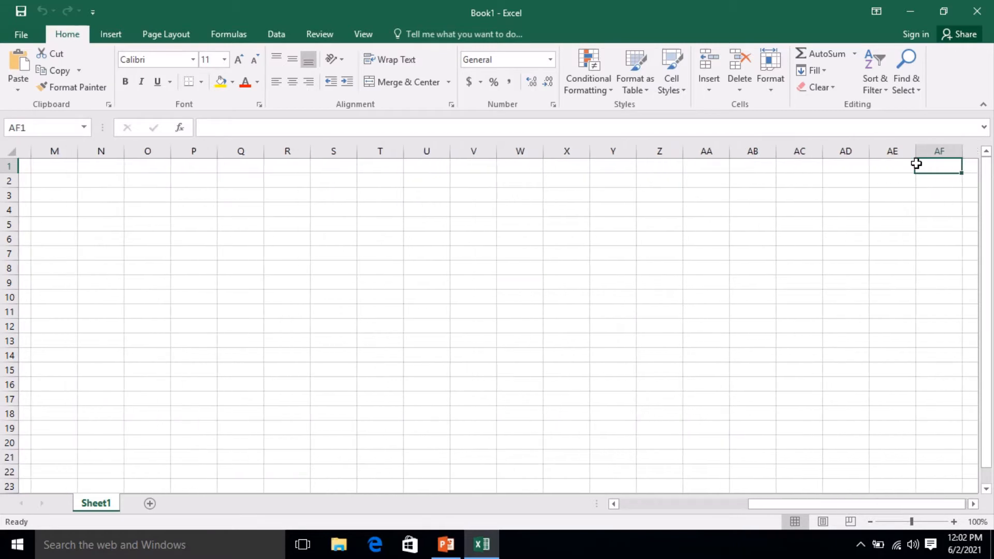
key(Right)
key(Right)
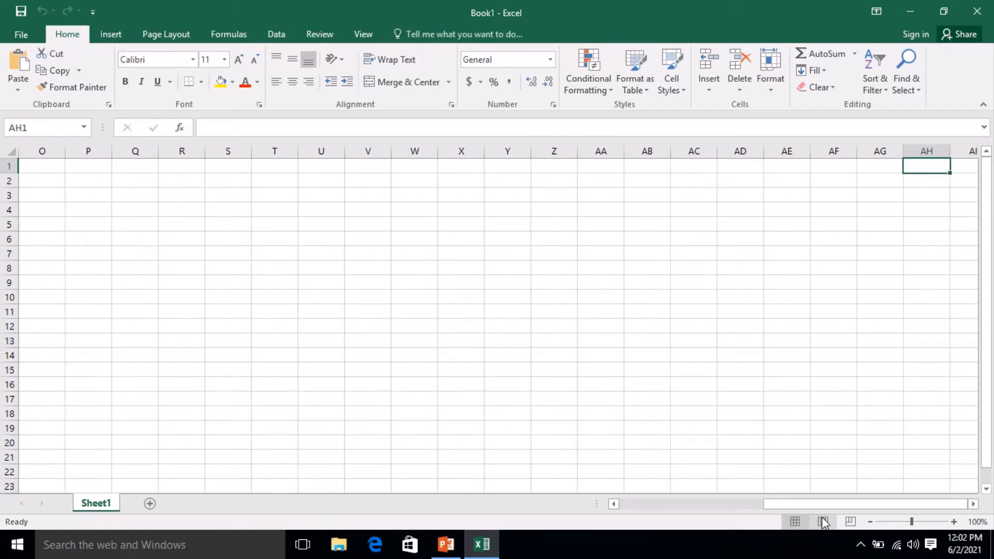
drag(821, 503, 675, 507)
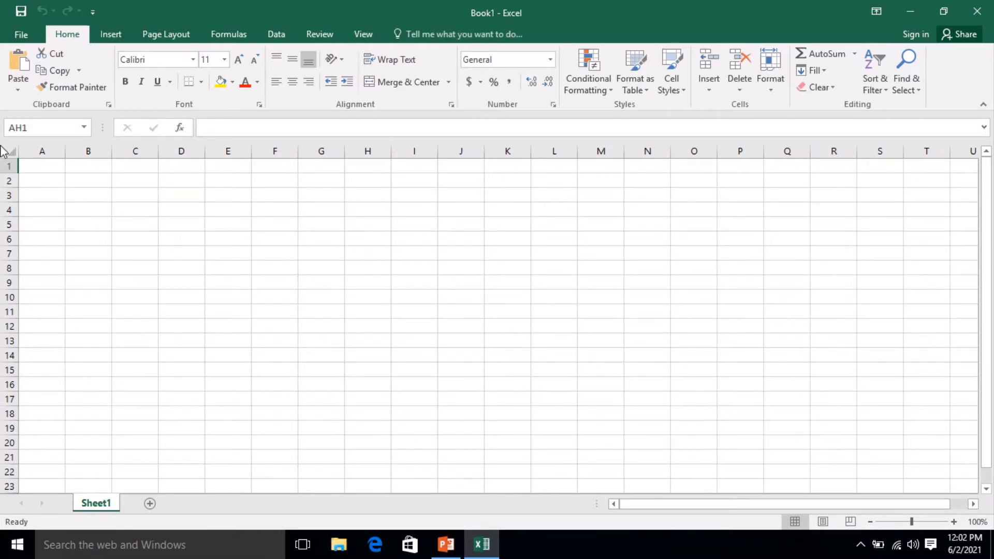
Examine the cell addresses of individual cells such as A1, C8, J2, L6 and H8
click(42, 166)
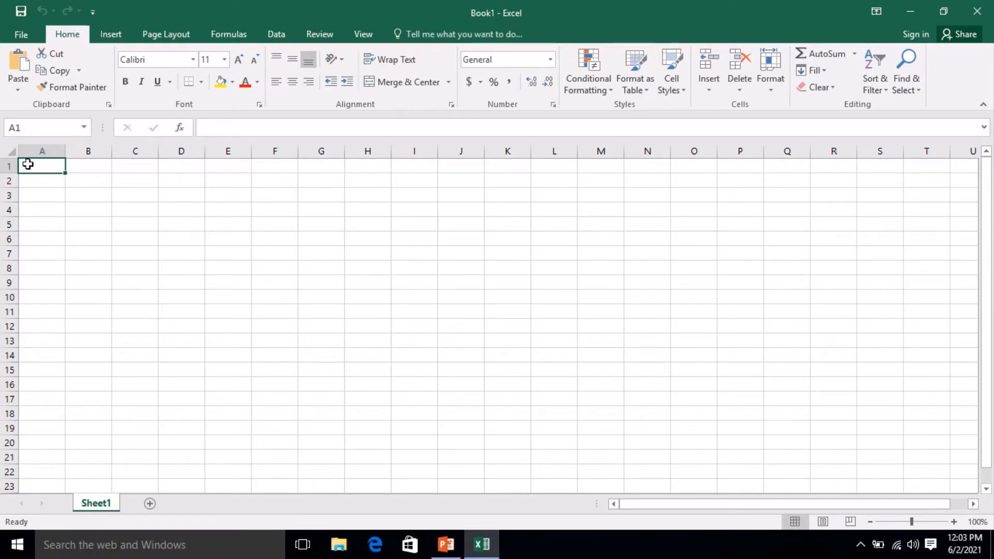
click(145, 264)
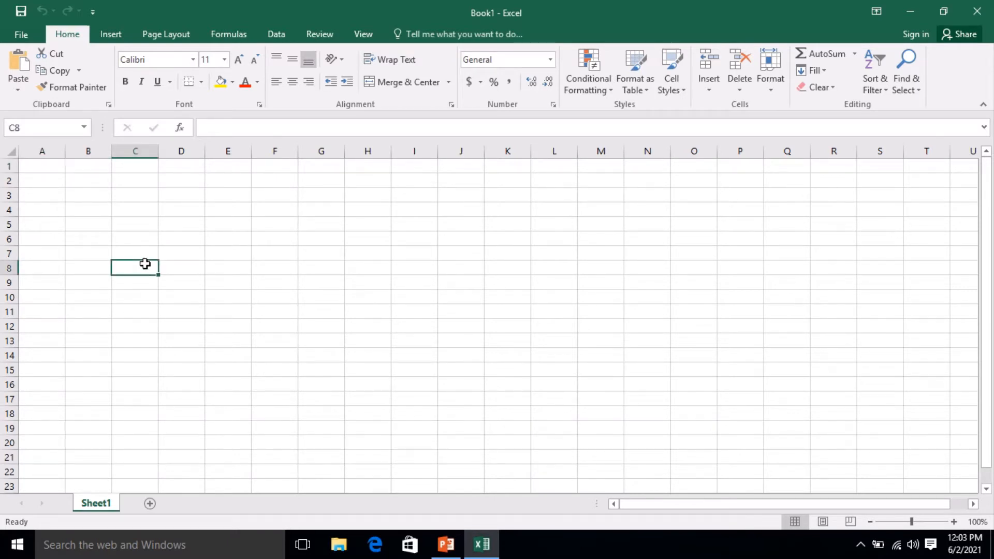
click(457, 181)
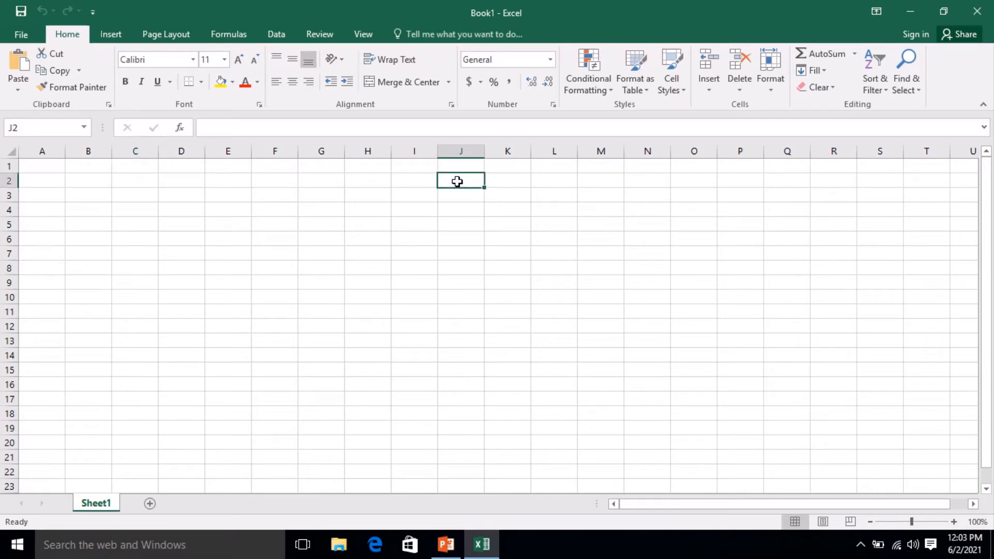
click(562, 242)
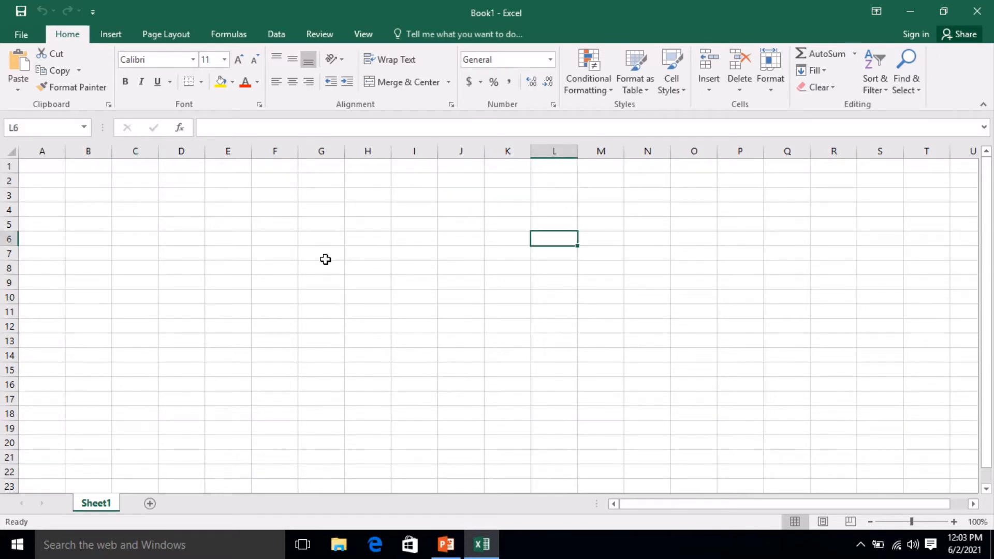
click(237, 287)
click(390, 273)
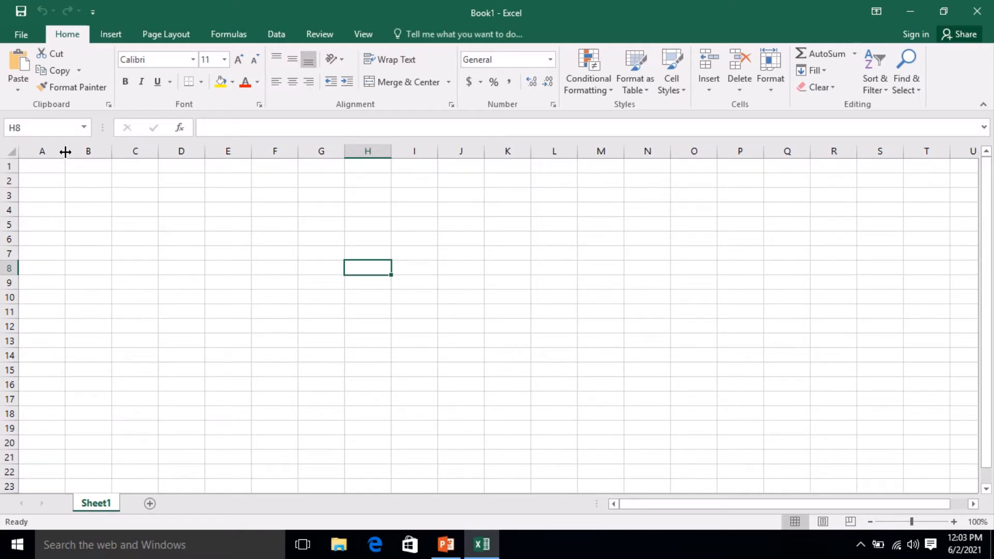
Widen column A to about 17.71 and narrow it back to slightly wider than the other columns
drag(65, 151, 112, 151)
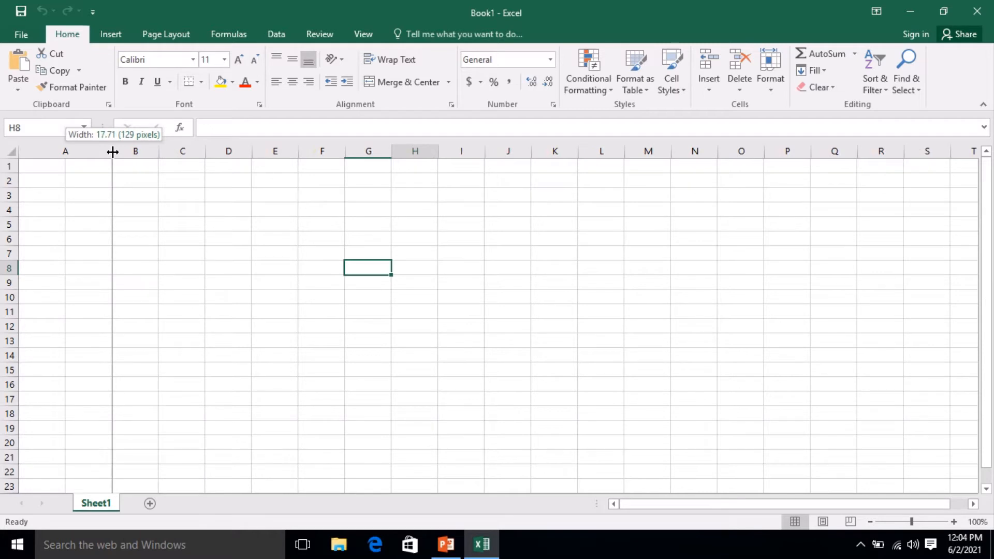
drag(112, 151, 78, 153)
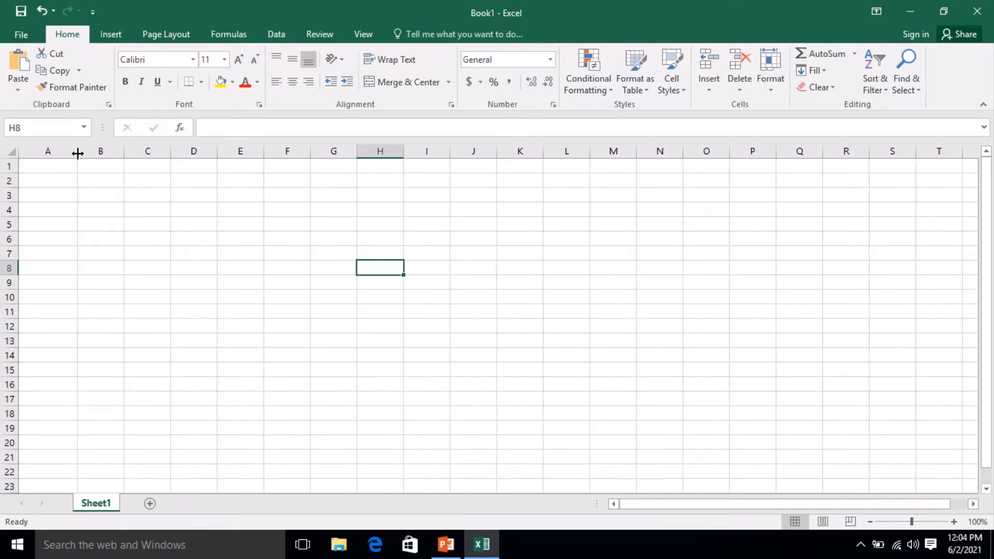
click(123, 202)
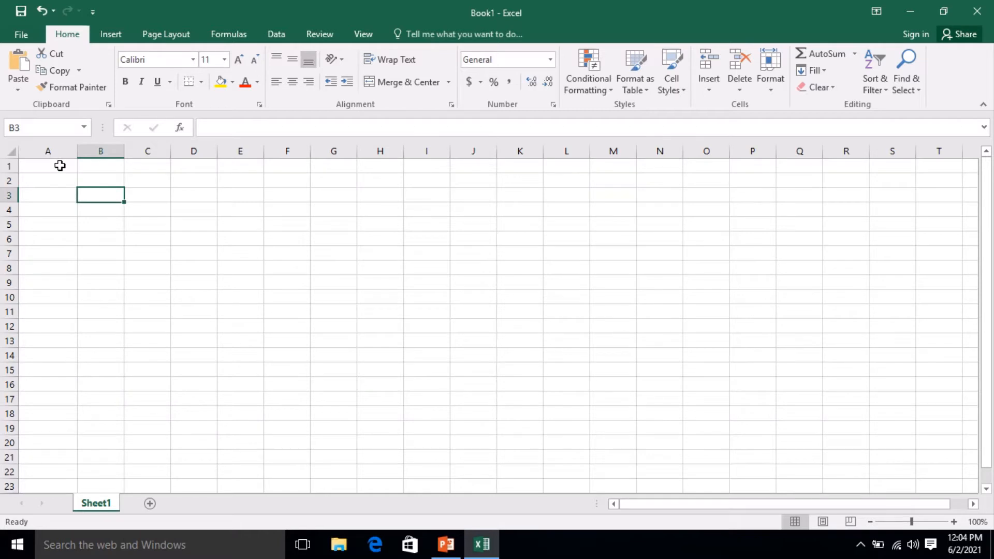
Merge and center cells A1 to H1 into one title cell
drag(60, 165, 367, 164)
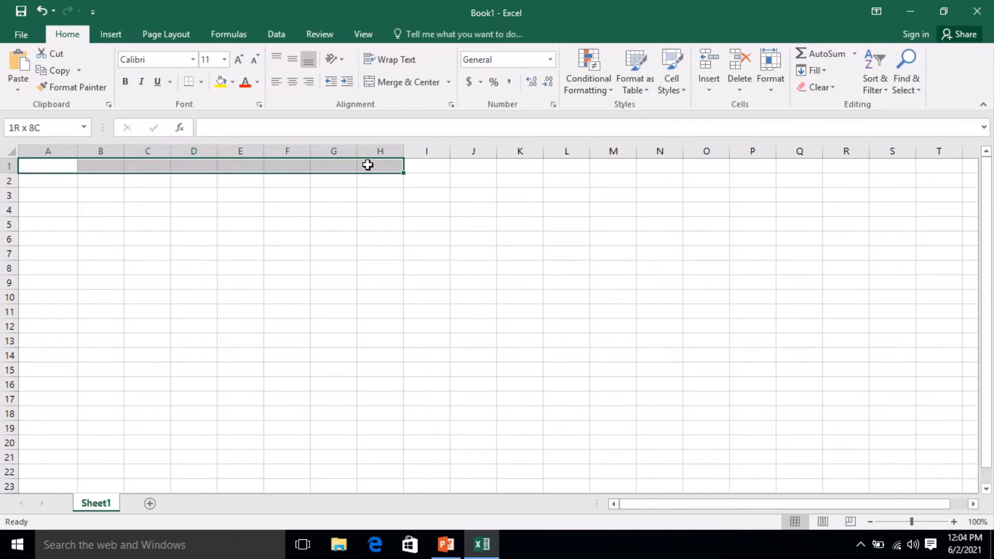
drag(368, 165, 370, 164)
click(398, 80)
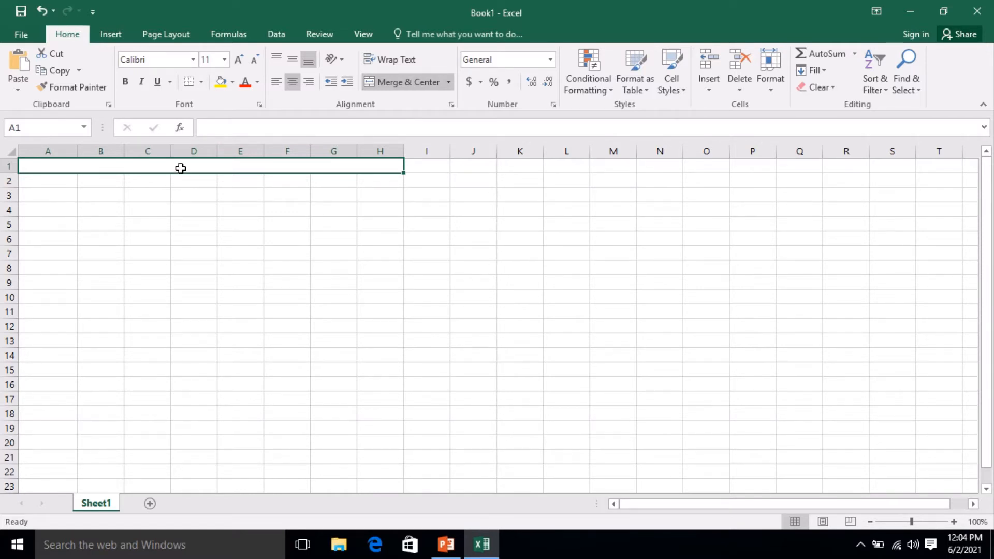
Enter the title COLLEGE EXAM in capital letters in the merged cell in row 1
text(colle)
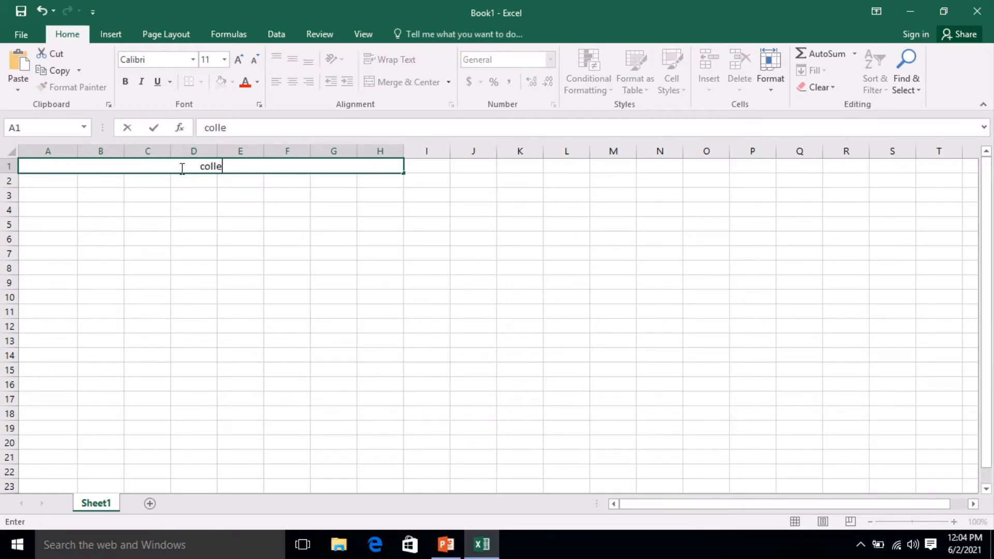
key(BackSpace)
key(BackSpace)
key(BackSpace)
key(BackSpace)
key(BackSpace)
text(COLLEGE E)
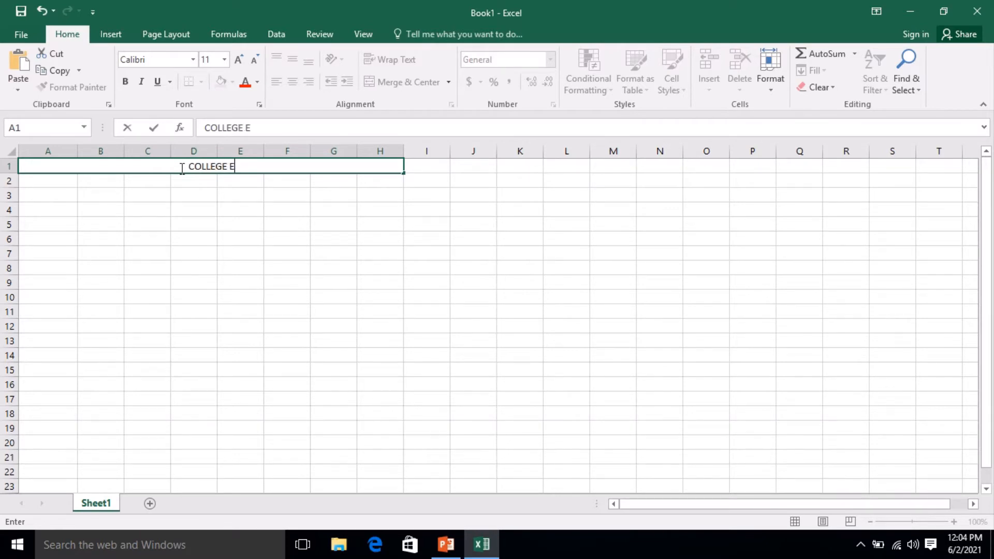
text(XAM)
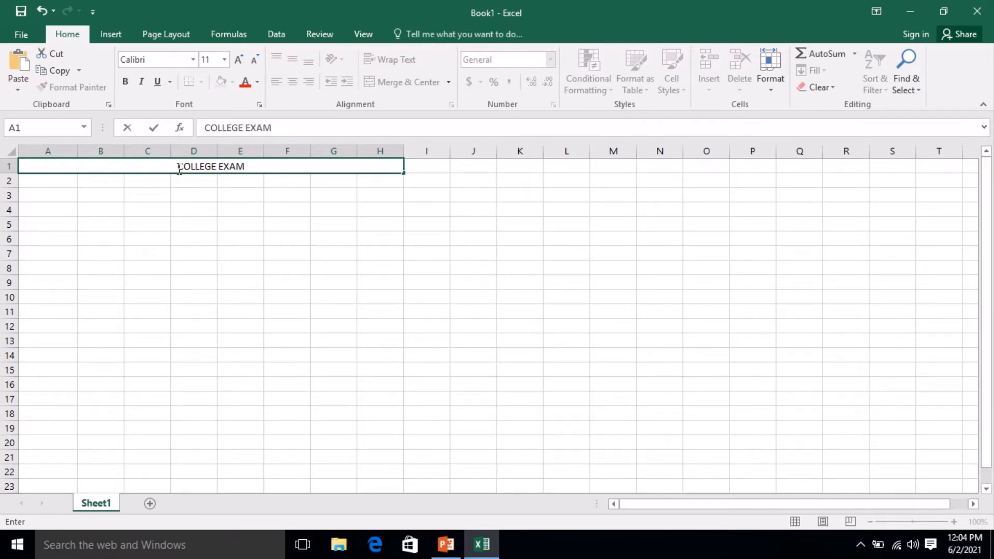
click(131, 182)
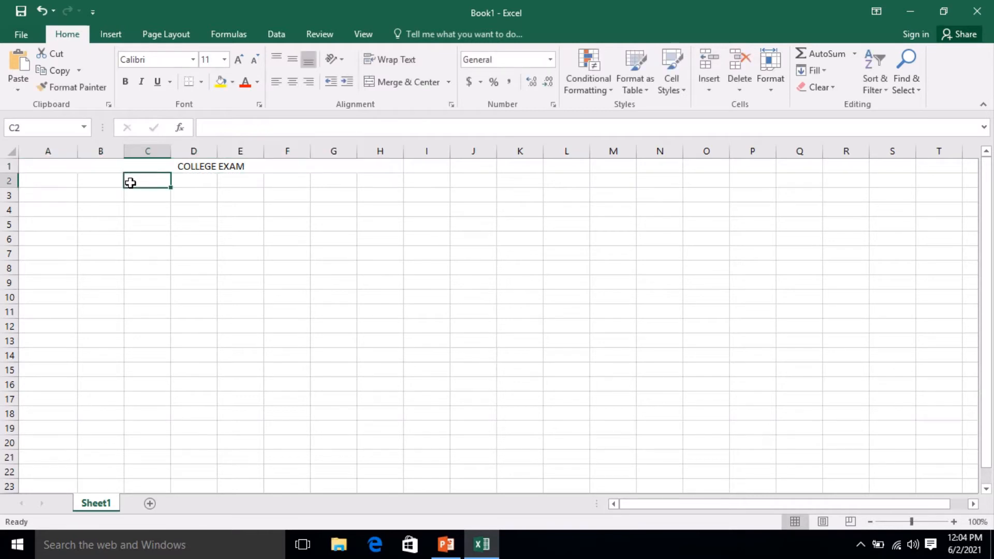
Enter the column headings NAME, ICT and MATHS in cells A2 to C2
click(66, 182)
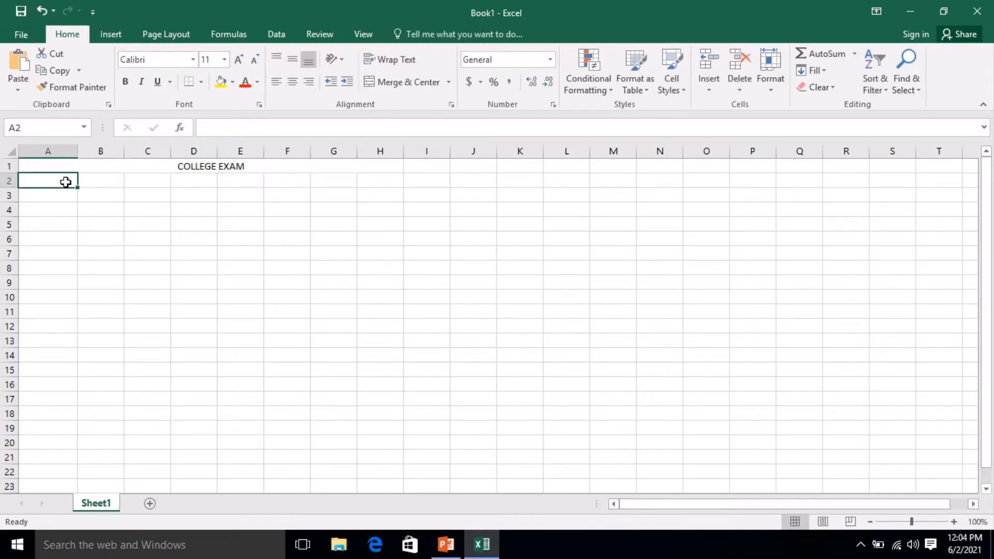
text(NAME)
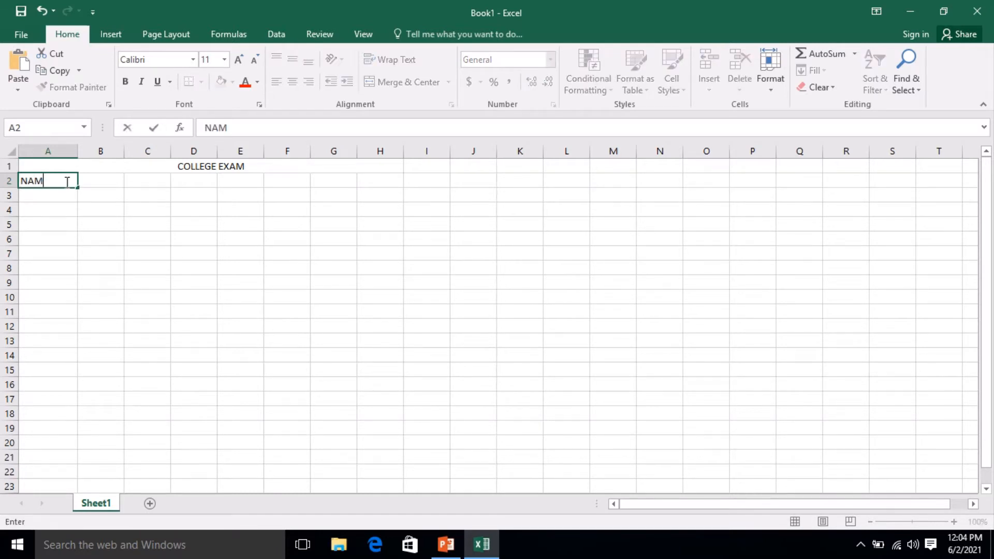
click(94, 184)
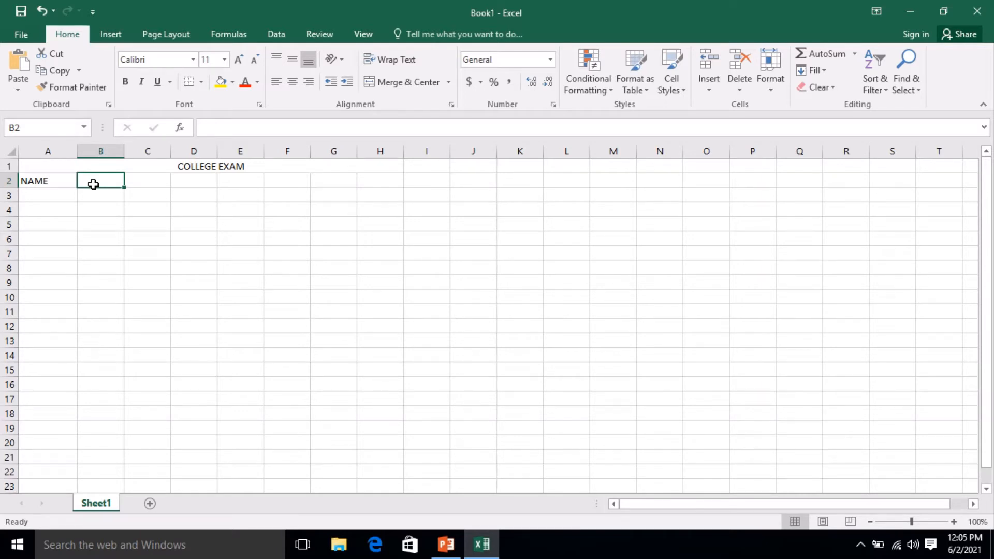
text(ICT)
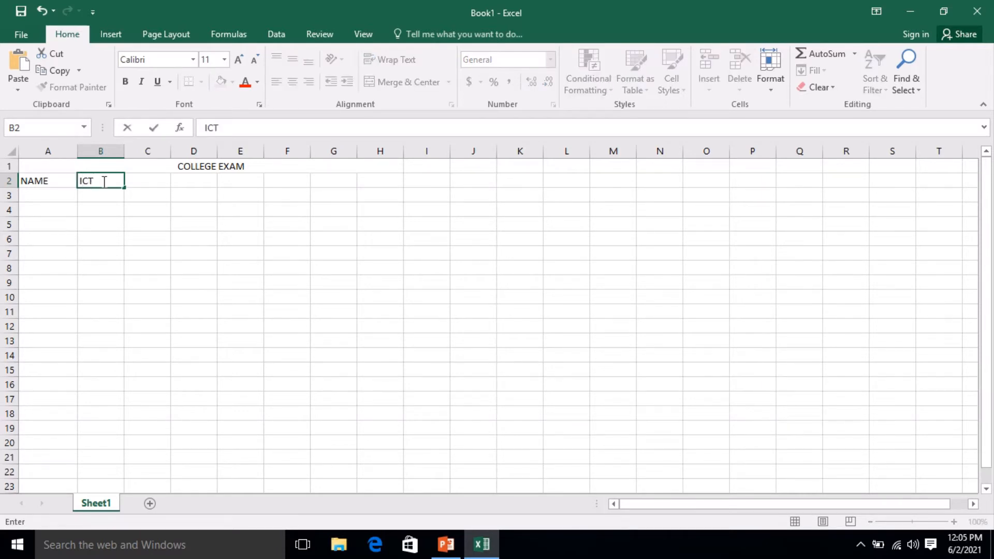
click(142, 177)
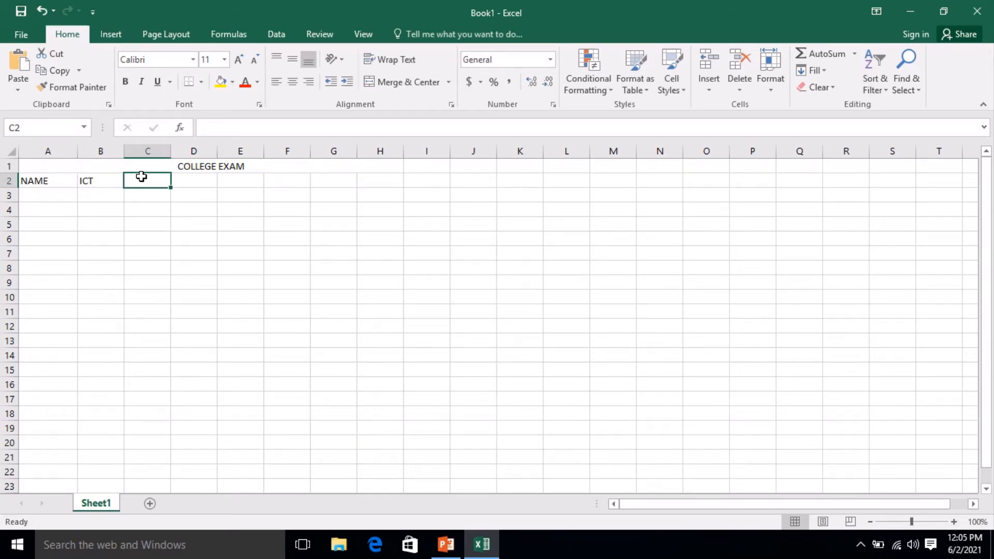
text(MATHS)
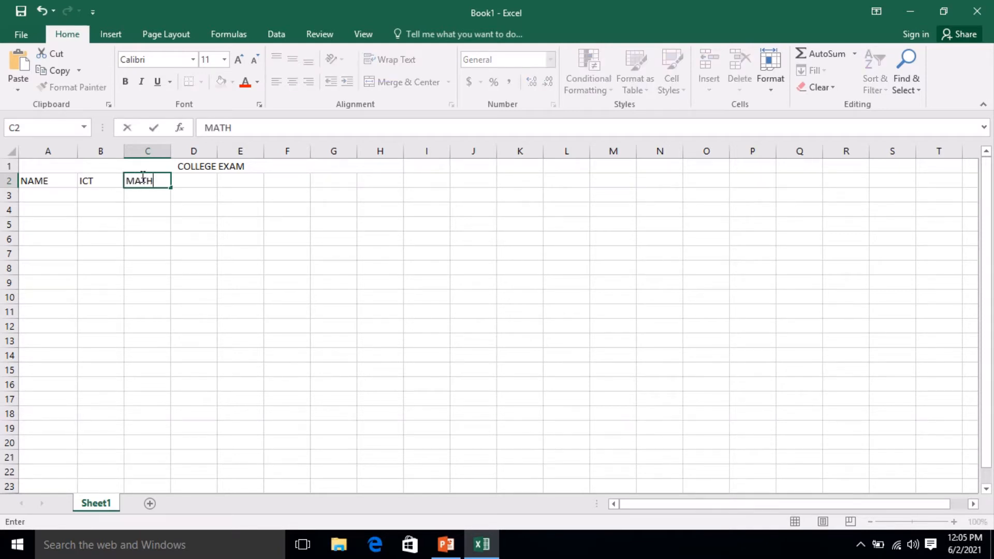
Enter the subject headings OS, CS and SP in cells D2 to F2
click(183, 182)
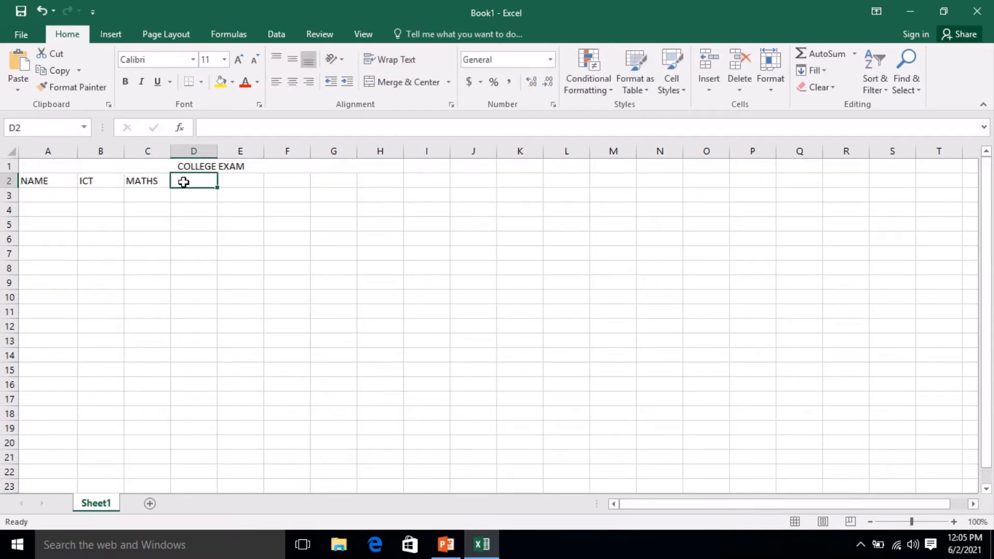
text(OP)
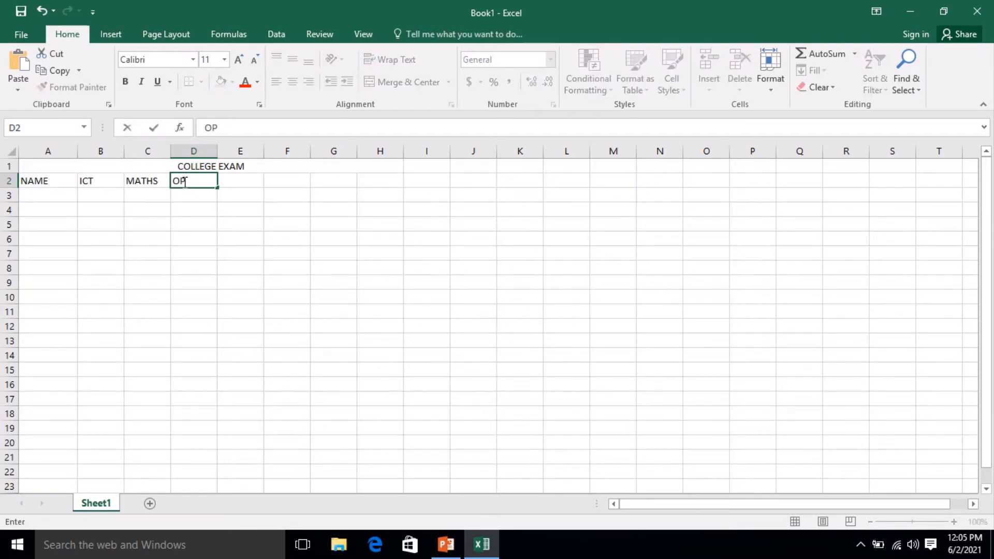
key(BackSpace)
text(S)
click(226, 181)
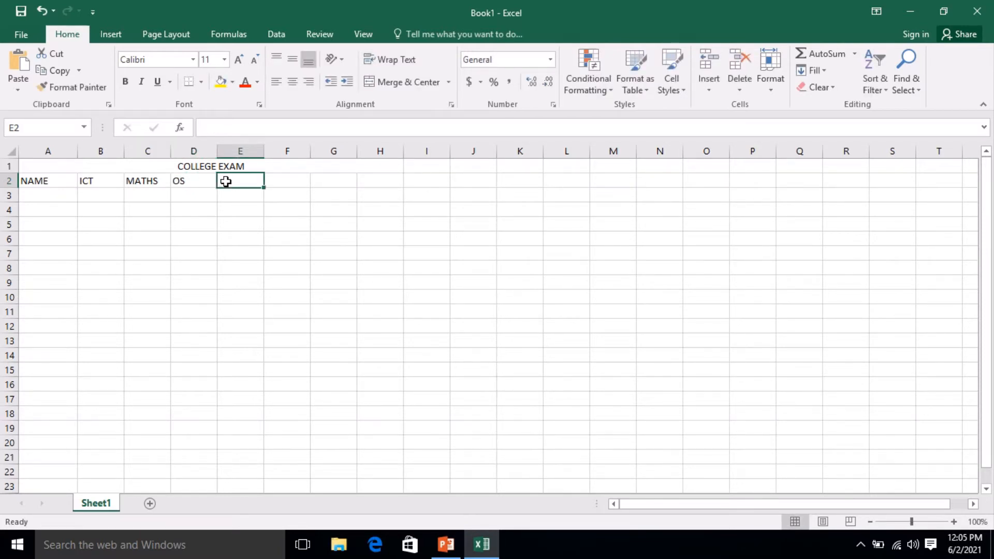
text(CS)
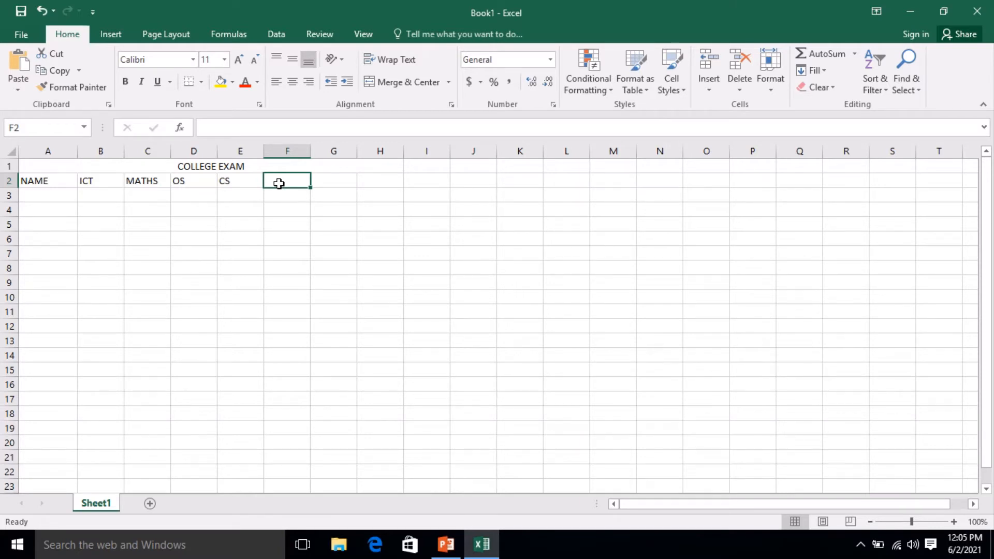
text(P)
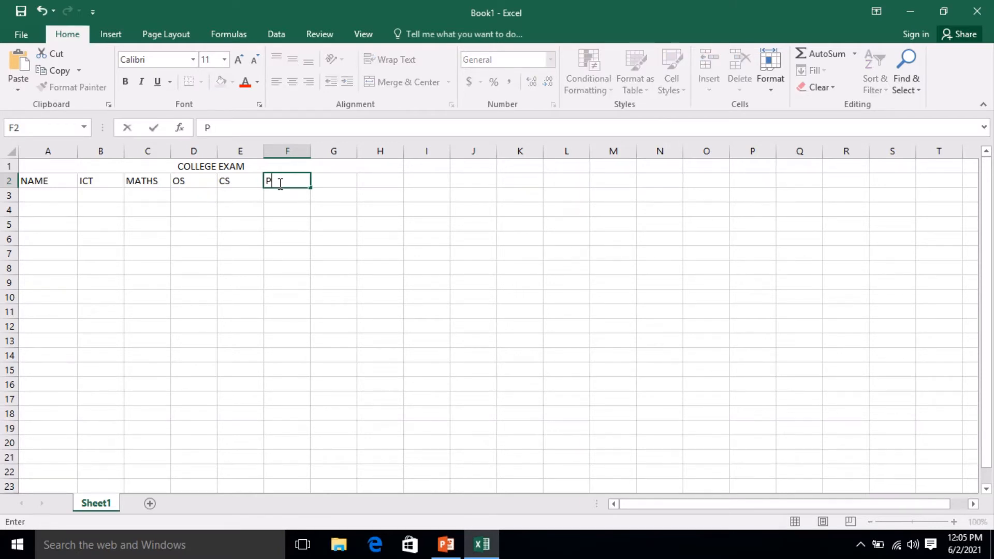
key(BackSpace)
text(SP)
Add the headings TOTAL and AVG in cells G2 and H2
click(324, 182)
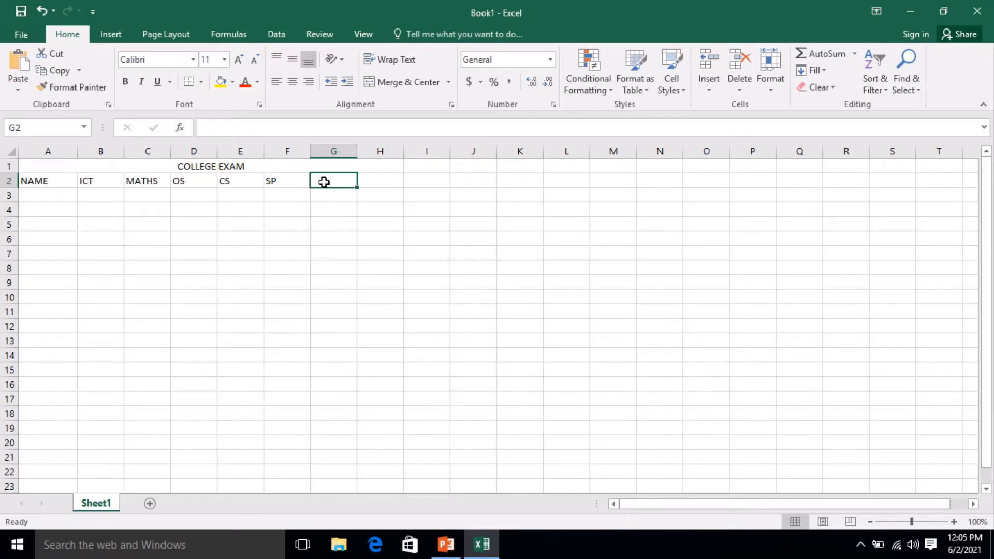
text(TOTAL)
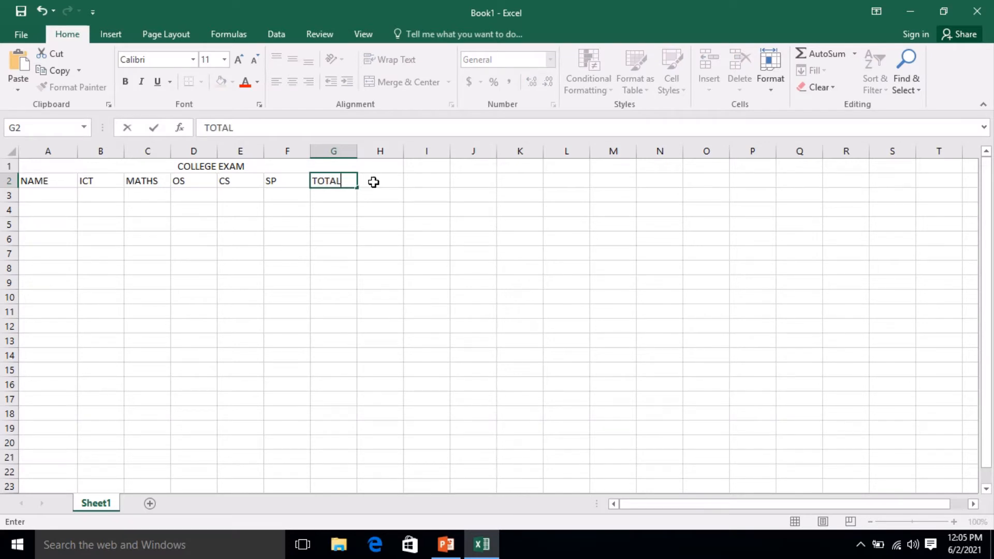
click(375, 181)
text(AVG)
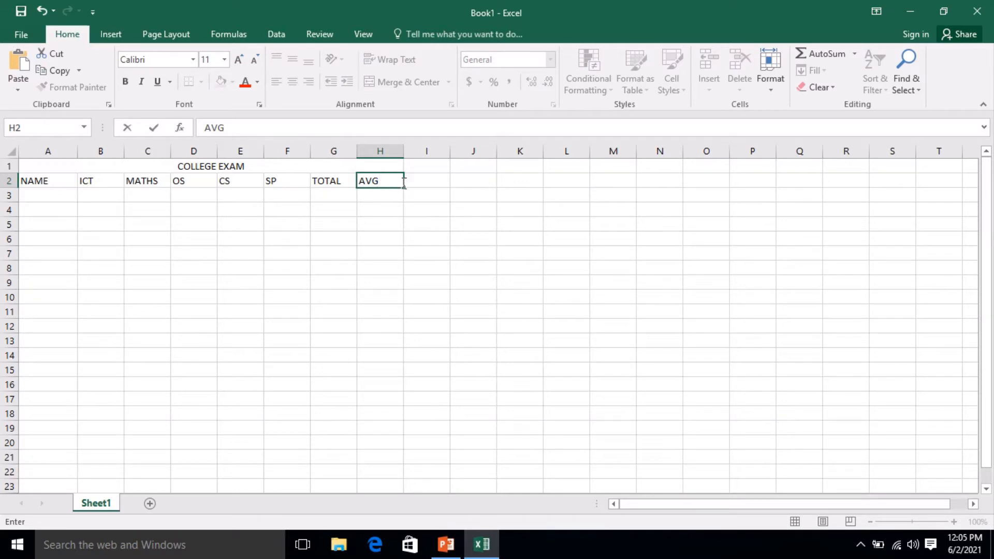
Widen the NAME column A to about twice the width of the other columns
click(47, 196)
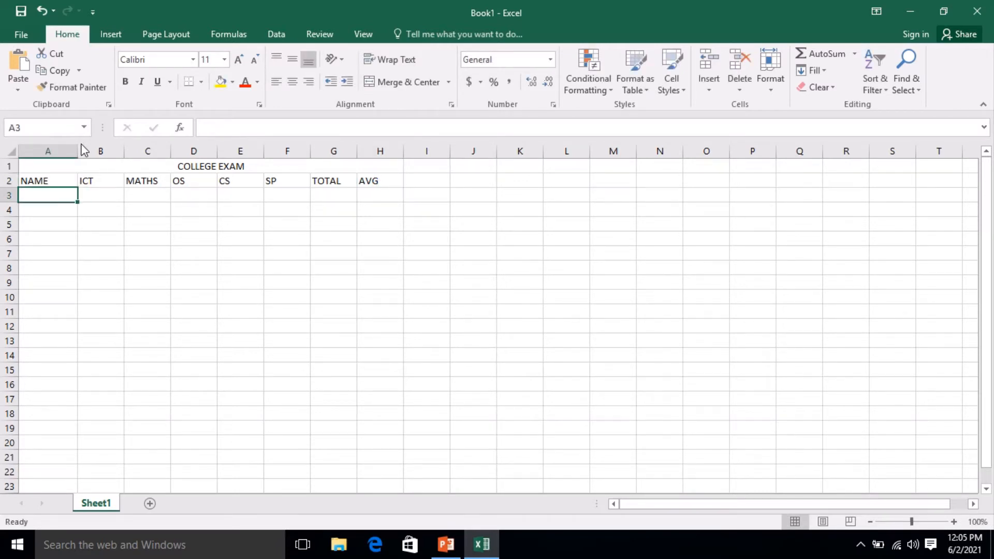
drag(79, 151, 115, 151)
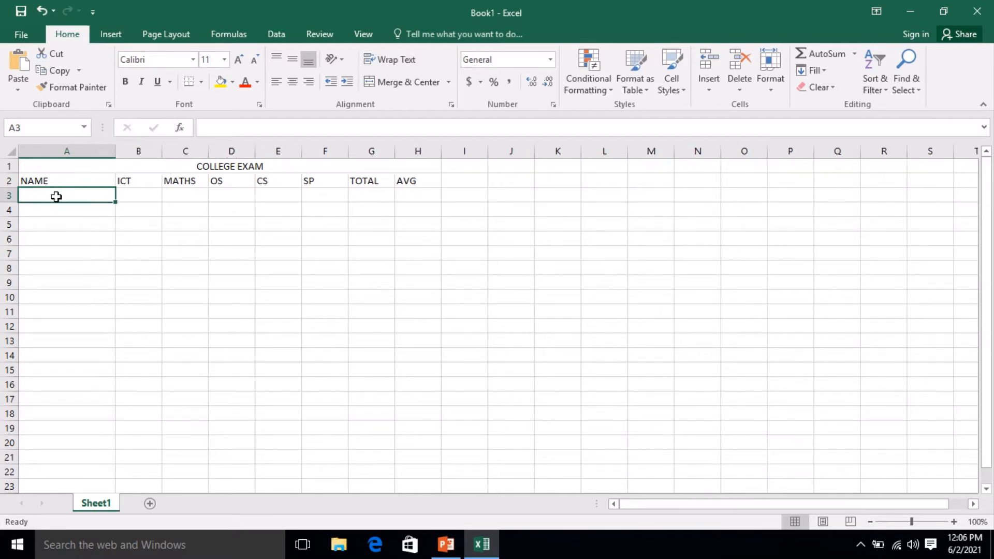
Enter the full names of the first three students in cells A3 to A5 of the NAME column
text(JANE M)
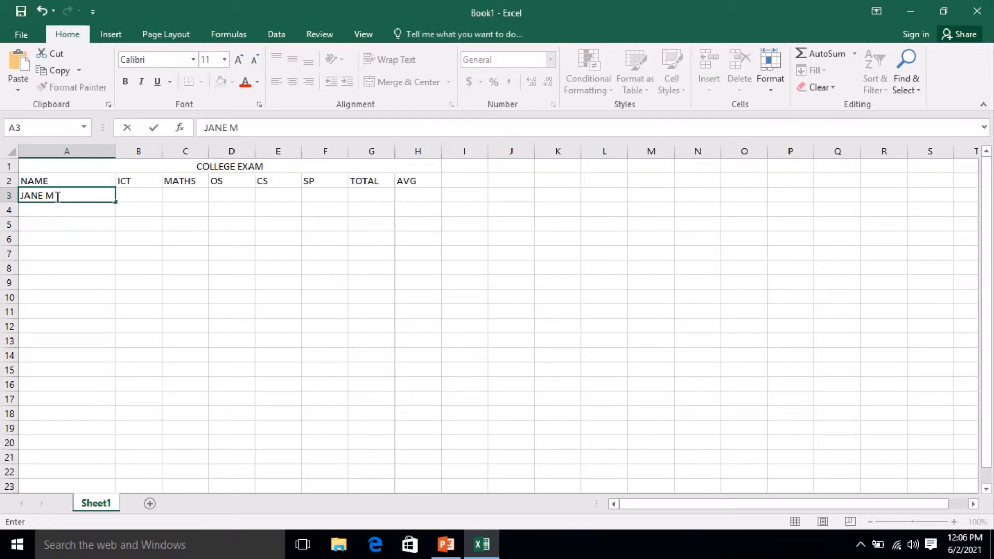
text(USEE)
click(58, 215)
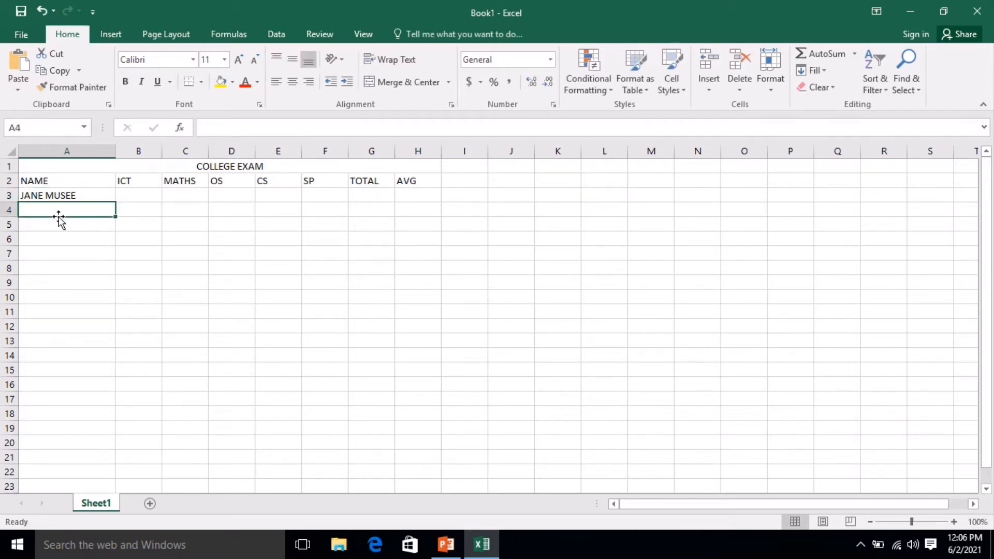
text(JUDU)
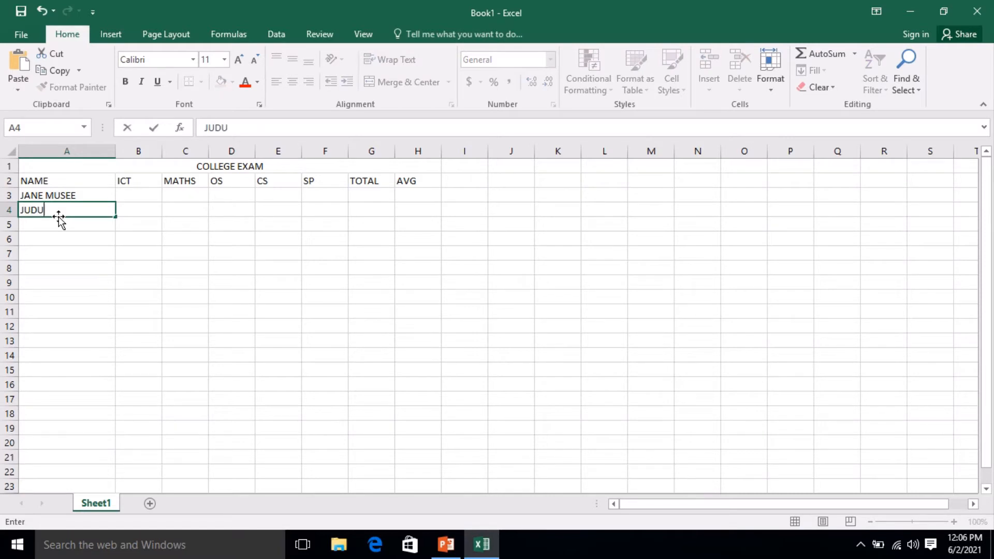
key(BackSpace)
text(Y MULWA)
click(59, 224)
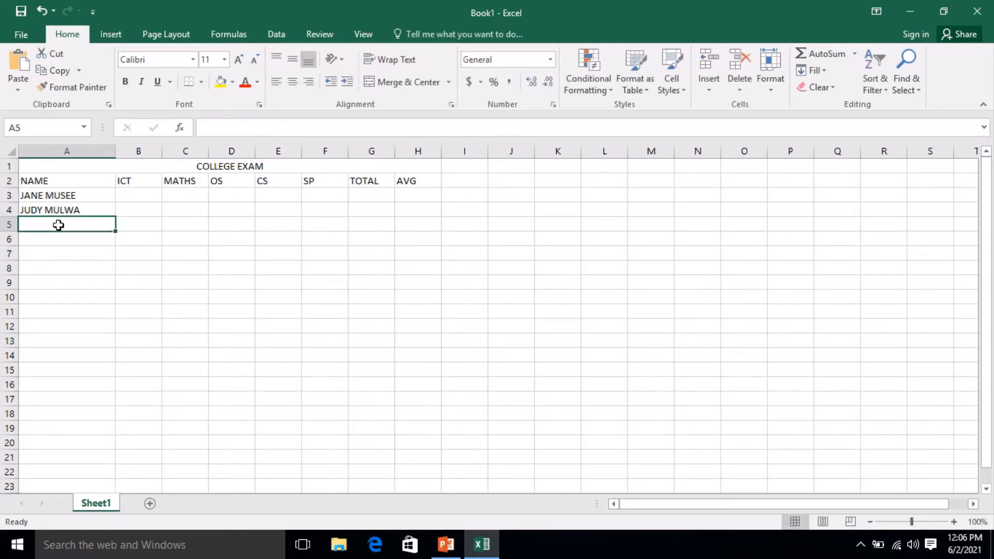
text(EMANUEL)
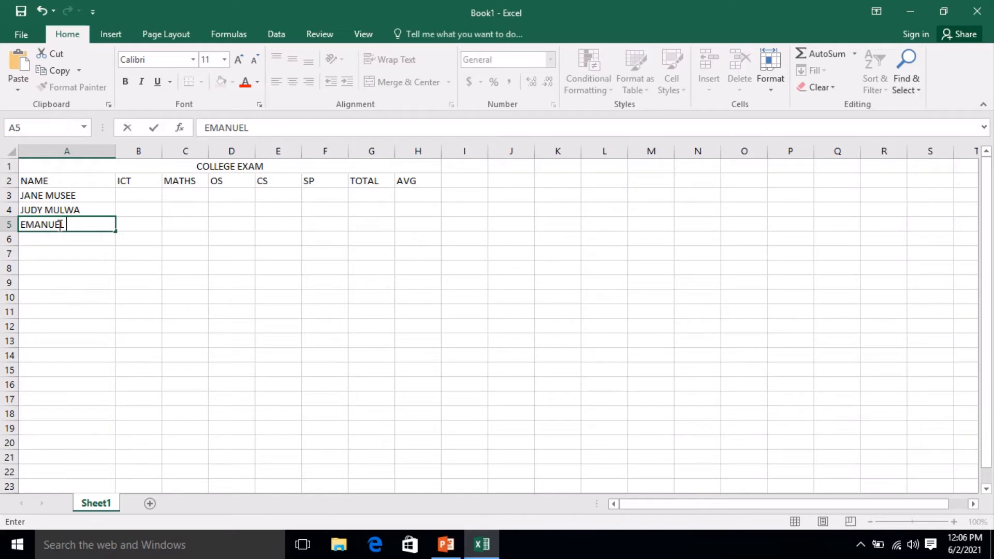
text( MWANIA)
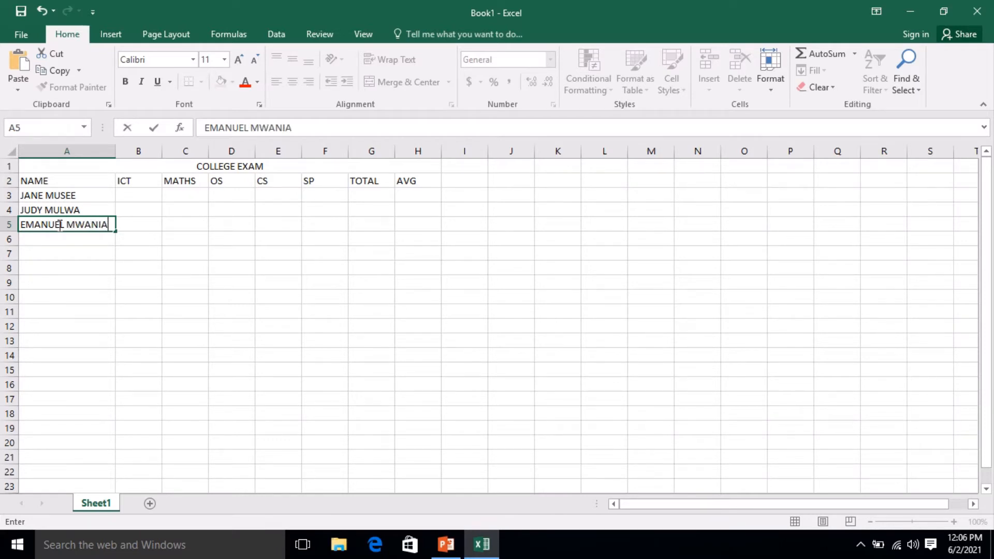
key(Return)
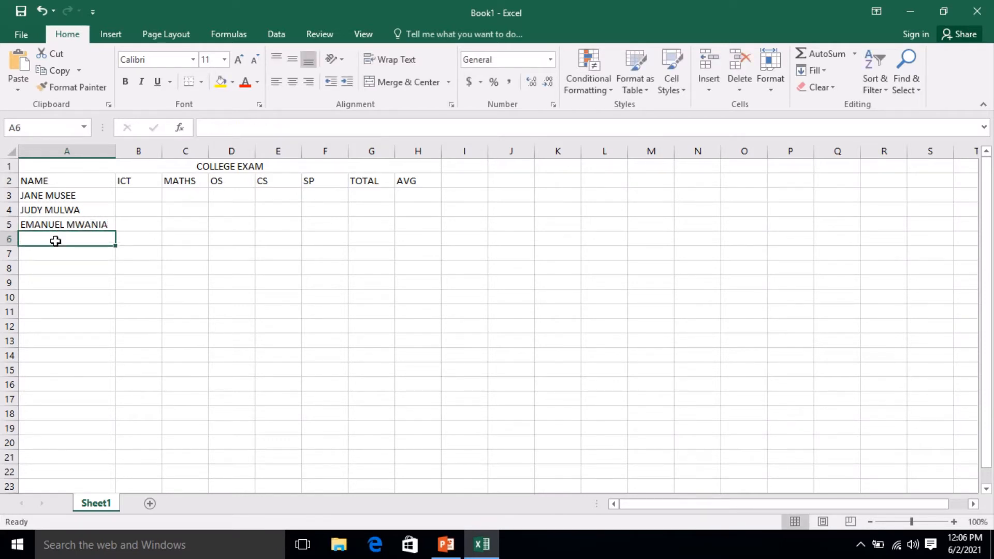
Enter the full names of three more students in cells A6 to A8
text(FAITH )
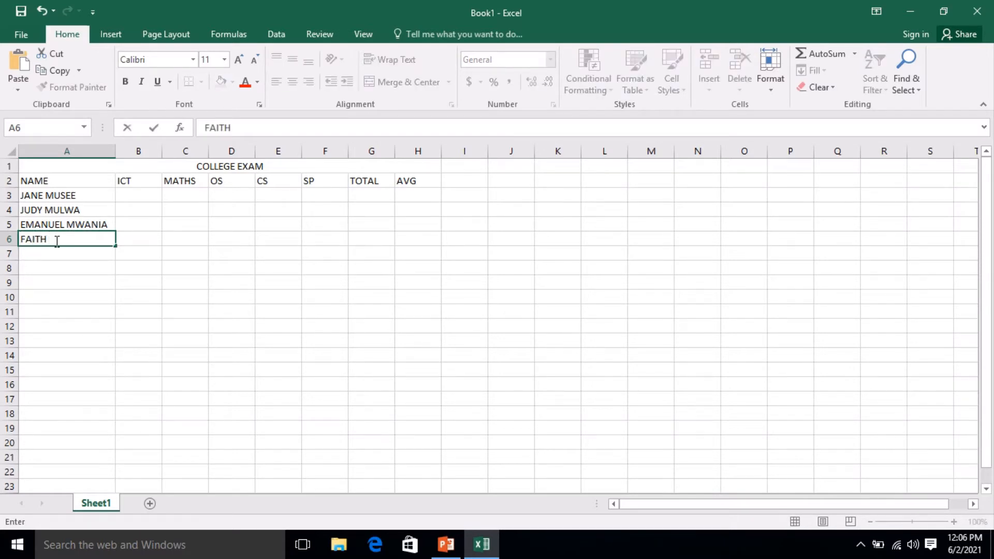
text(KAVINYA)
click(54, 253)
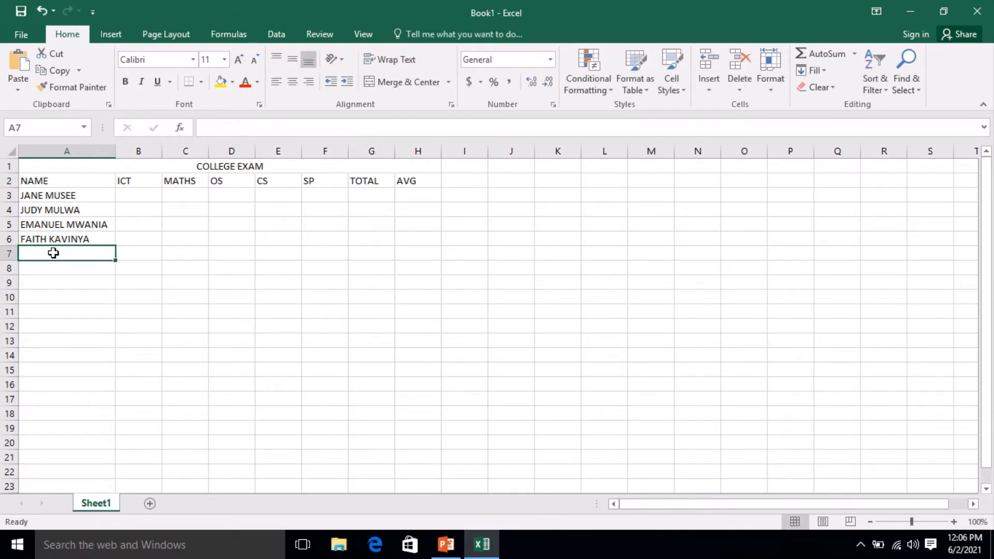
text(JAMES)
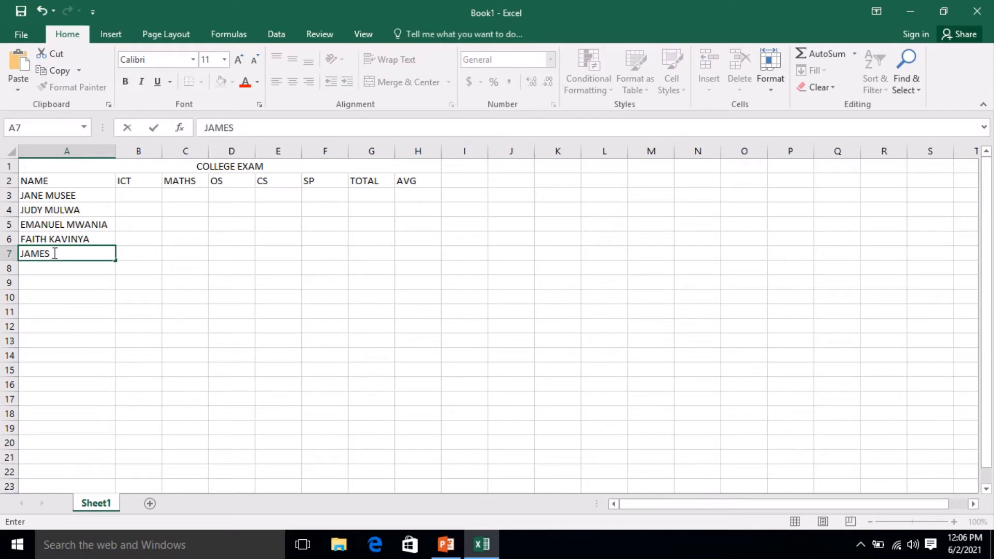
text( MUSYOKA)
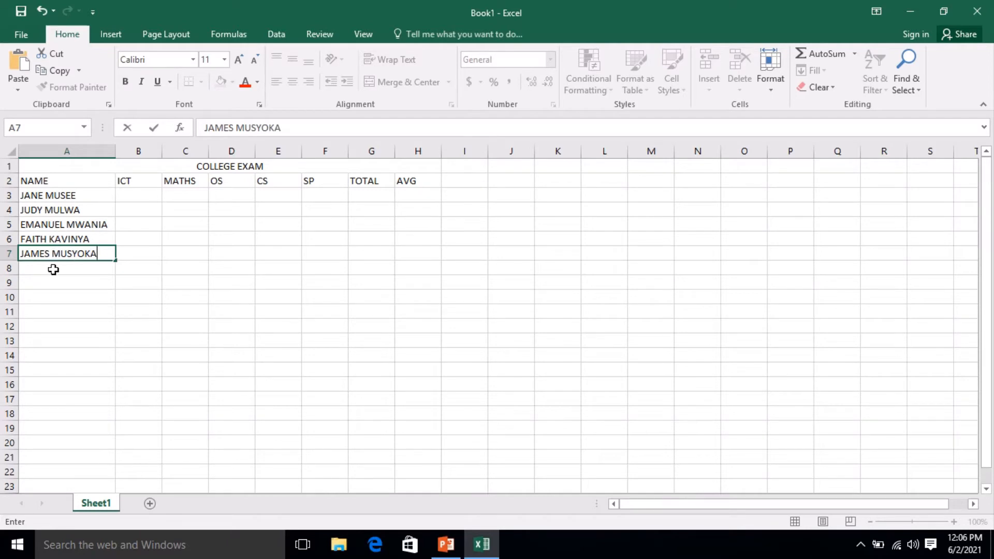
click(53, 269)
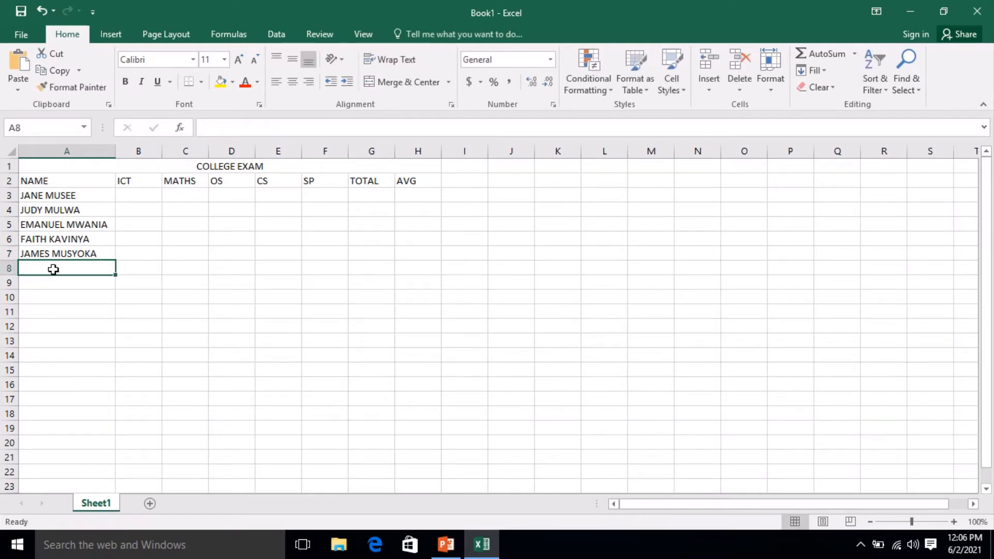
text(KIM)
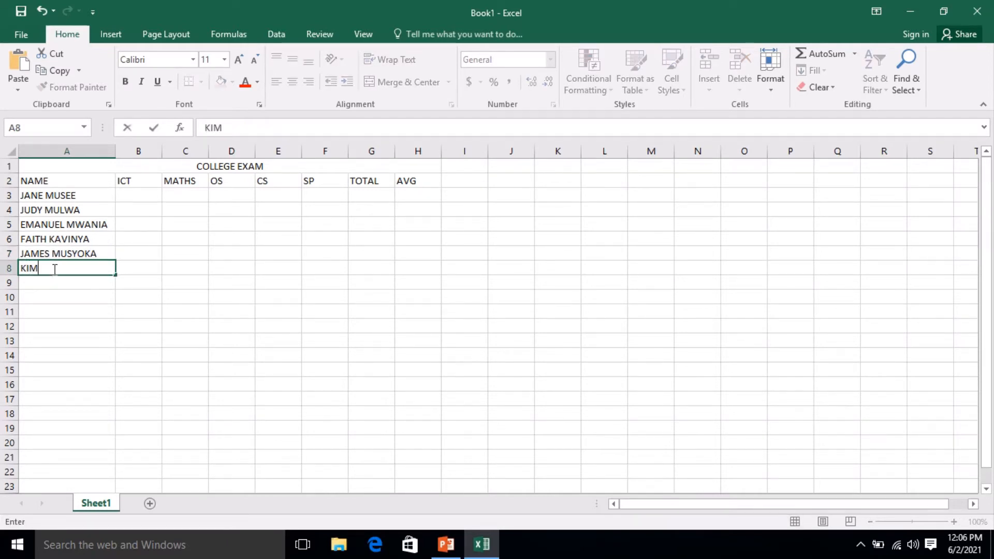
text(ANI JOSEPH)
Enter the ICT marks 70 and 87 for the first two students in cells B3 and B4
click(124, 195)
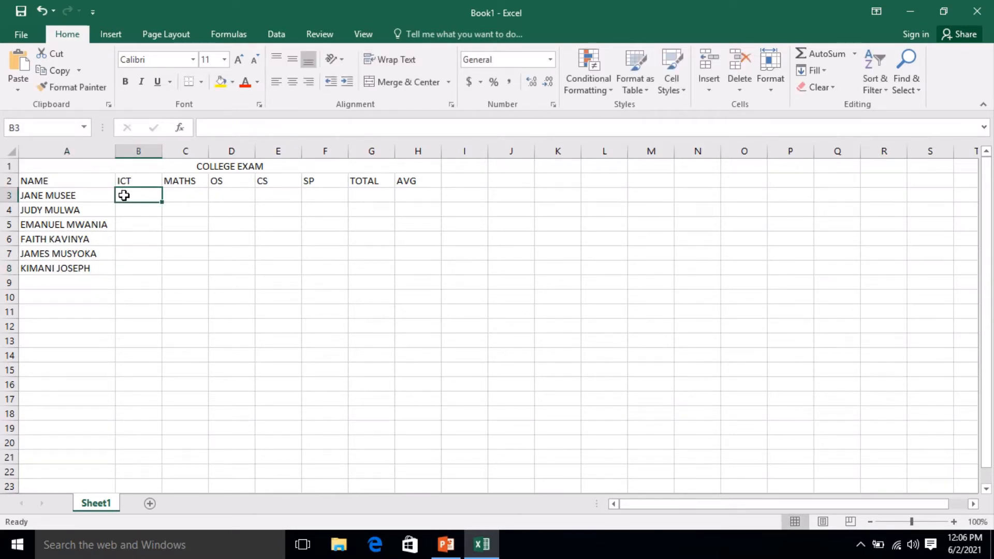
text(70)
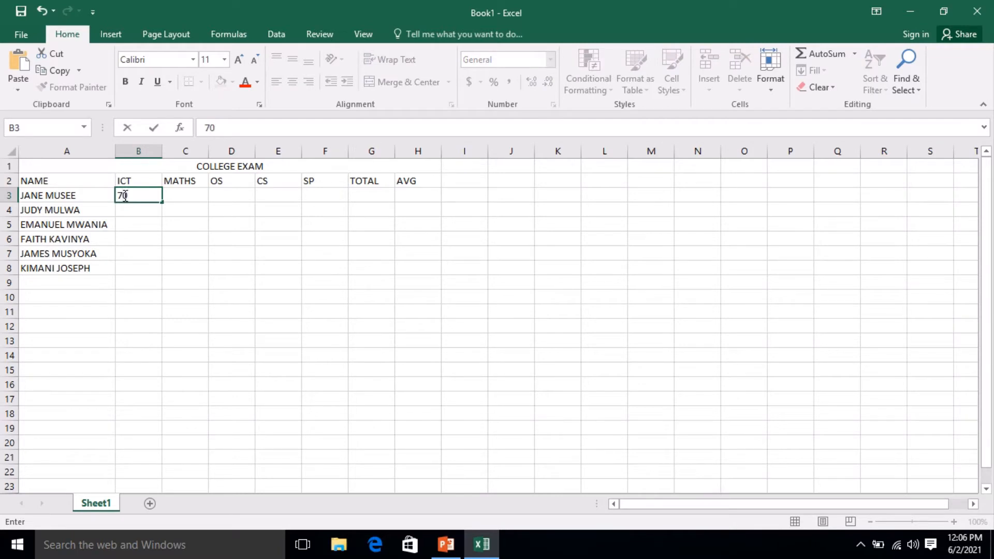
key(Return)
text(8)
key(Return)
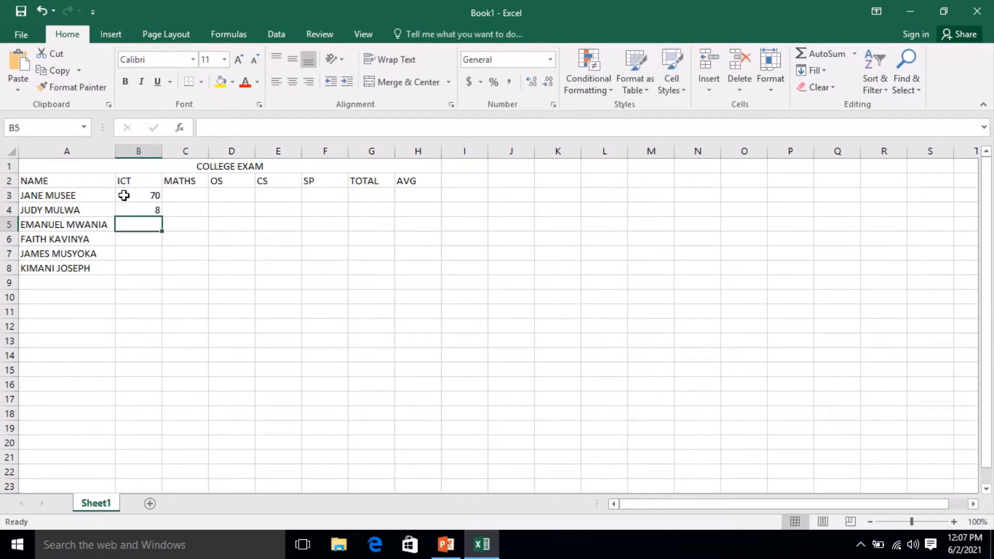
key(Up)
text(87)
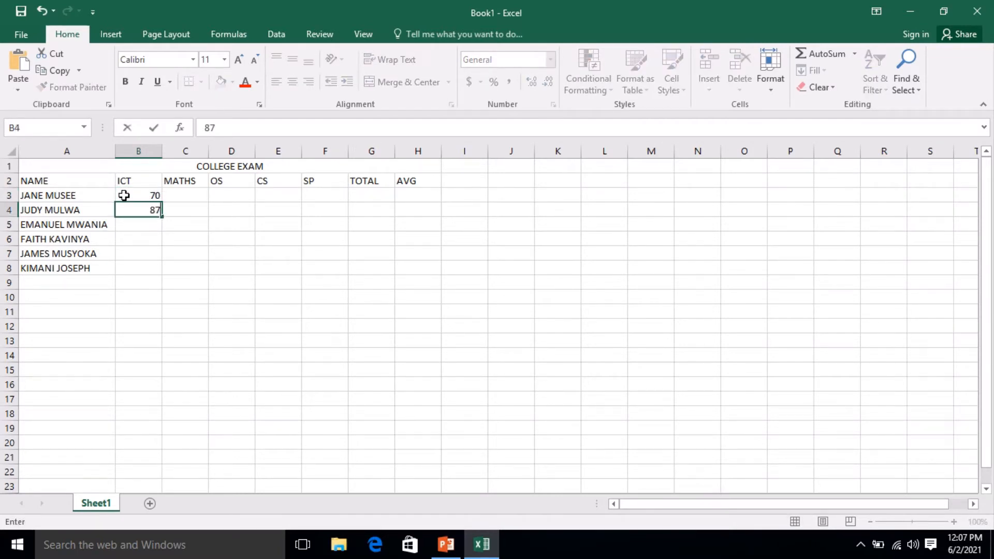
key(Return)
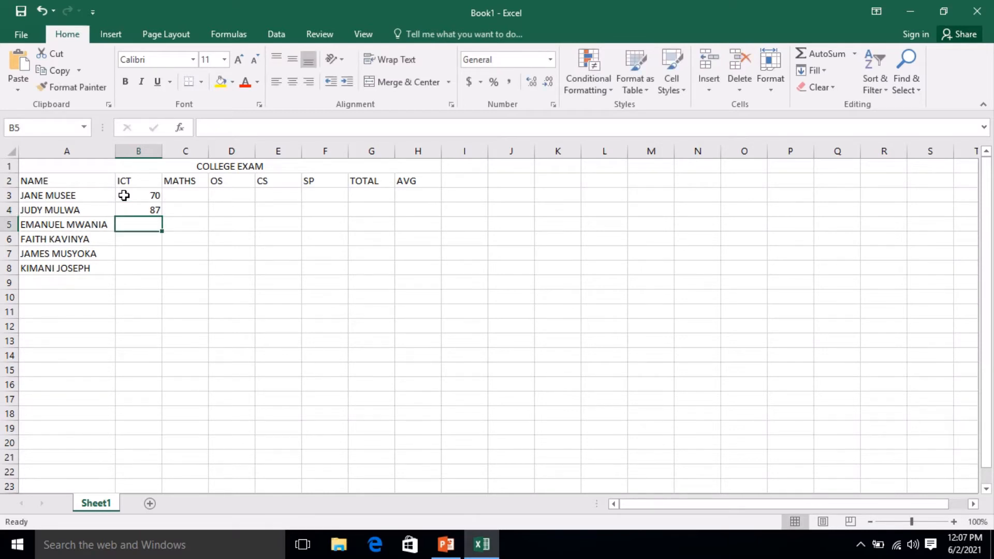
Enter the remaining ICT marks 34, 56, 98 and 67 in cells B5 to B8
text(34)
key(Return)
text(56)
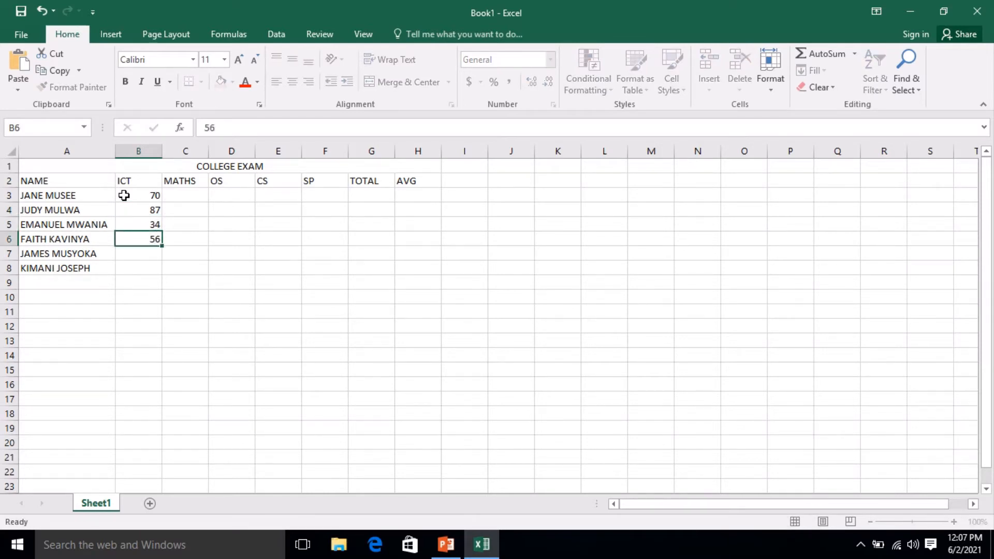
key(Return)
text(98)
key(Return)
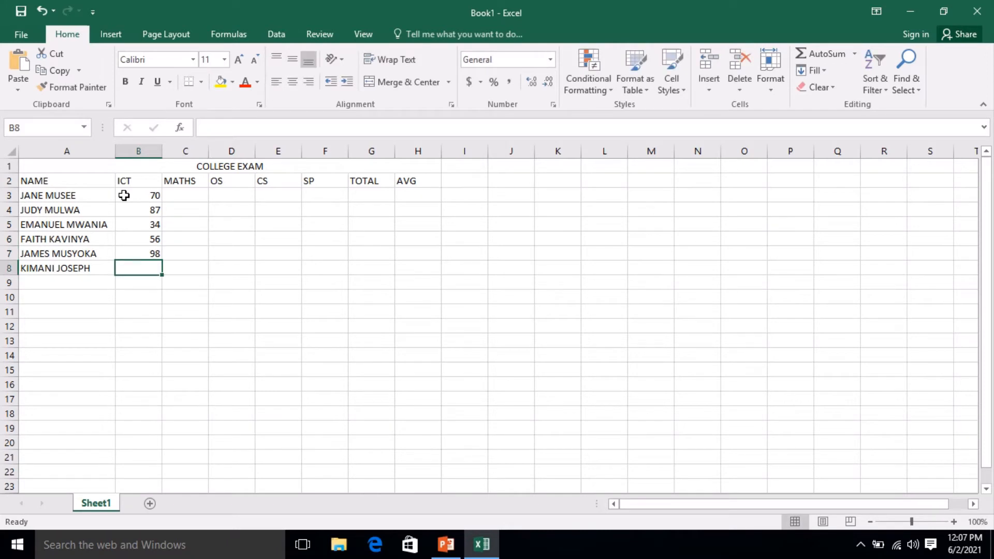
text(67)
key(Return)
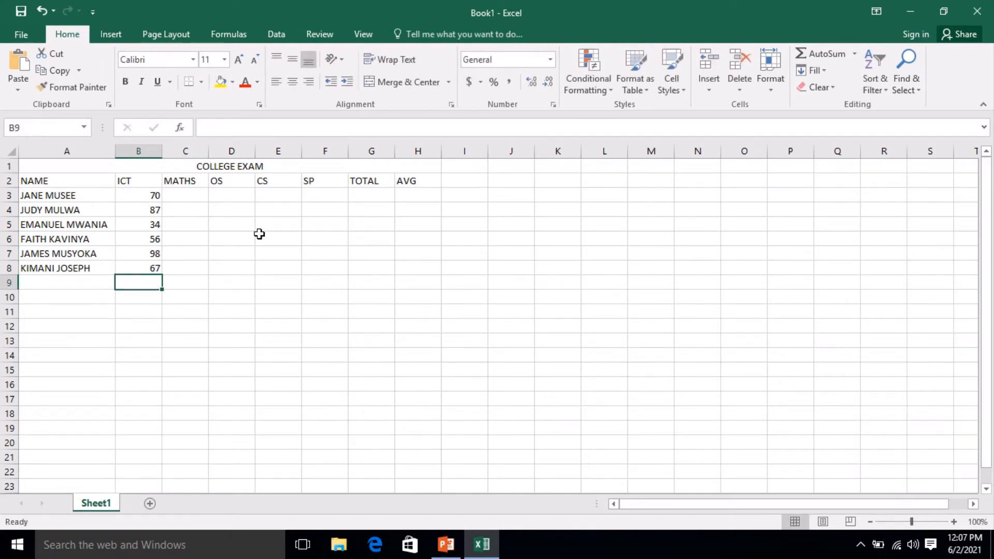
Fill the MATHS column with the marks 57, 87, 56, 98, 67 and 67 in cells C3 to C8
click(192, 195)
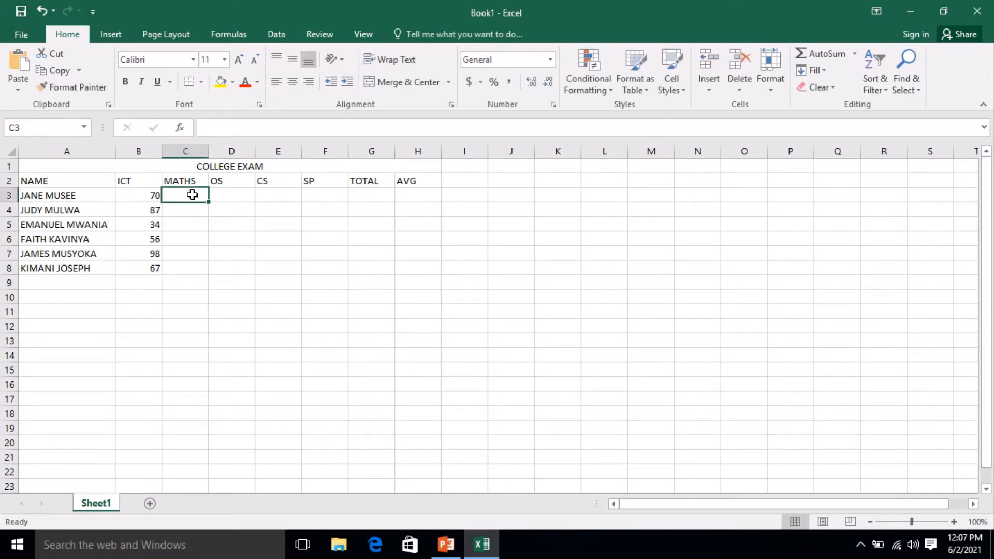
text(57)
key(Return)
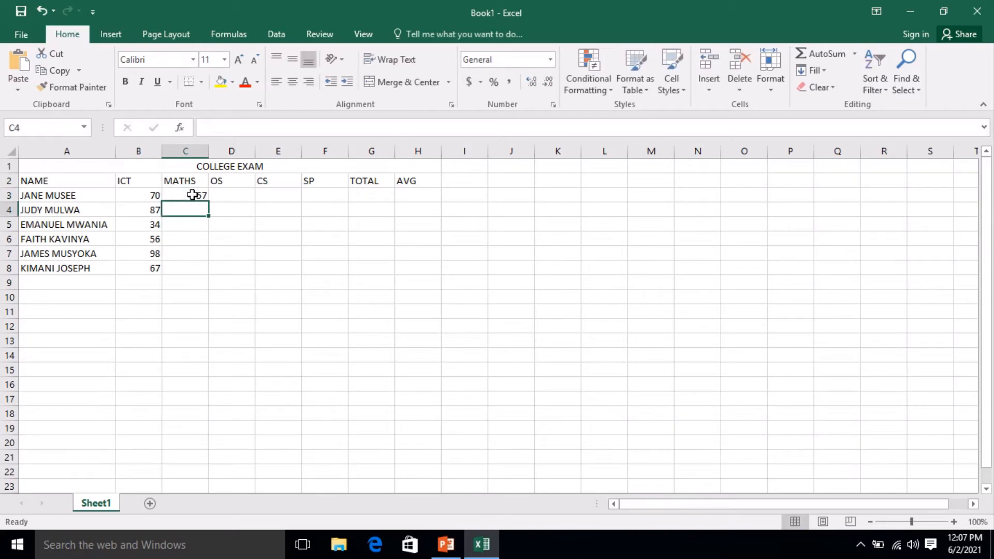
text(87)
key(Return)
text(56)
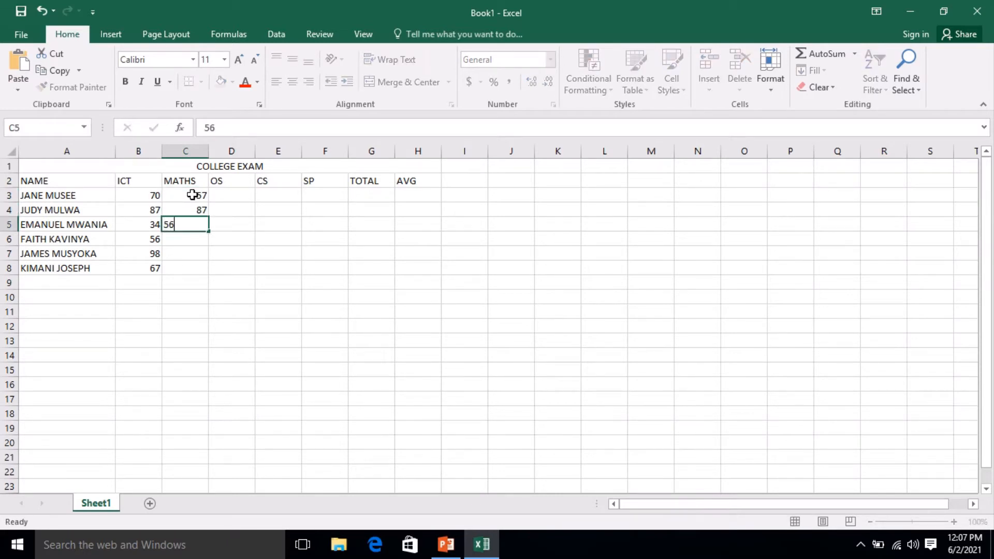
key(Return)
text(98)
key(Return)
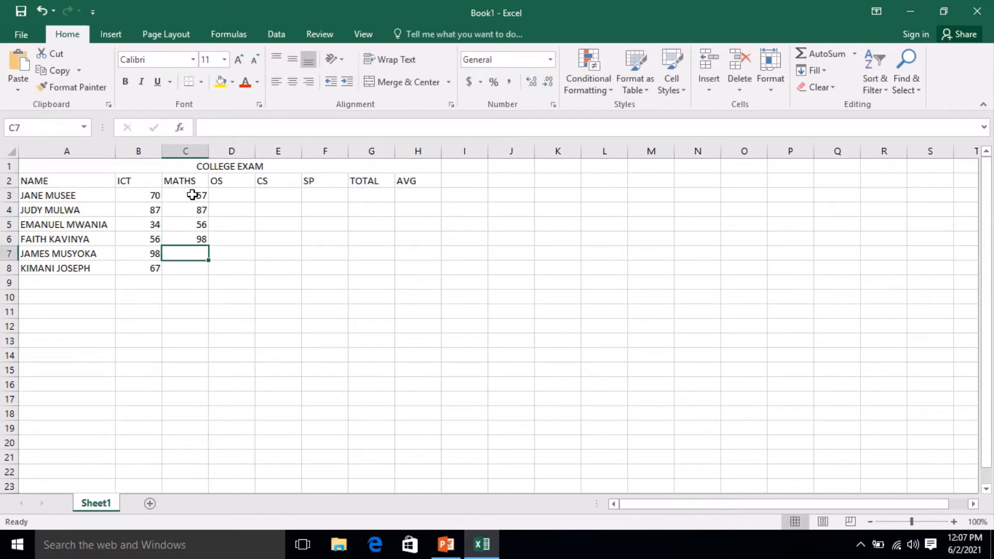
text(67)
key(Return)
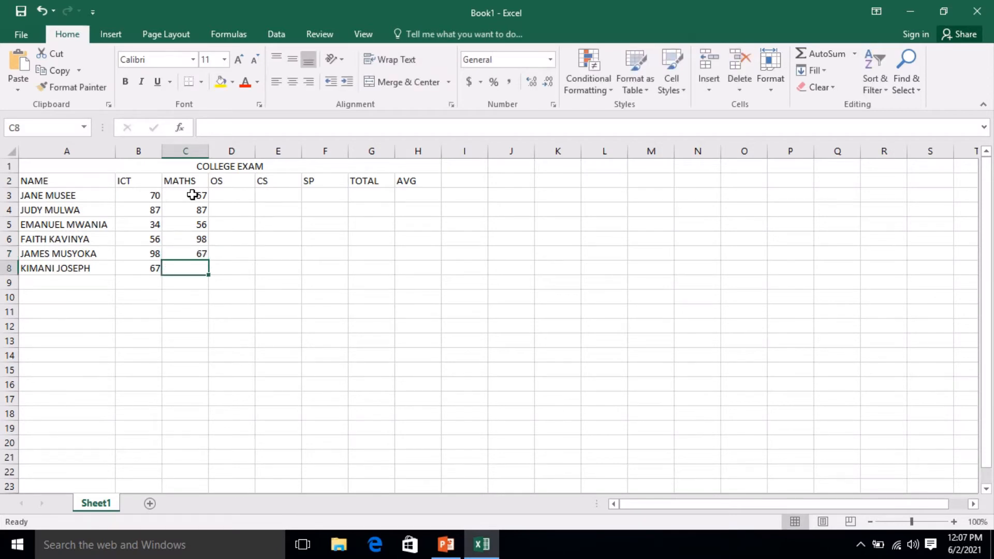
text(67)
key(Return)
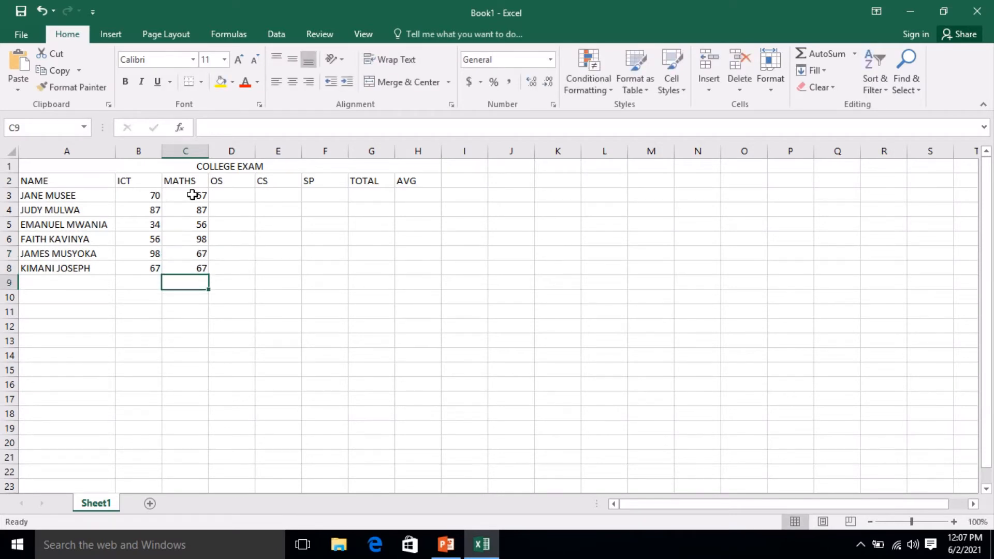
Fill the OS column with the marks 34, 54, 65, 77, 56 and 45 in cells D3 to D8
click(231, 195)
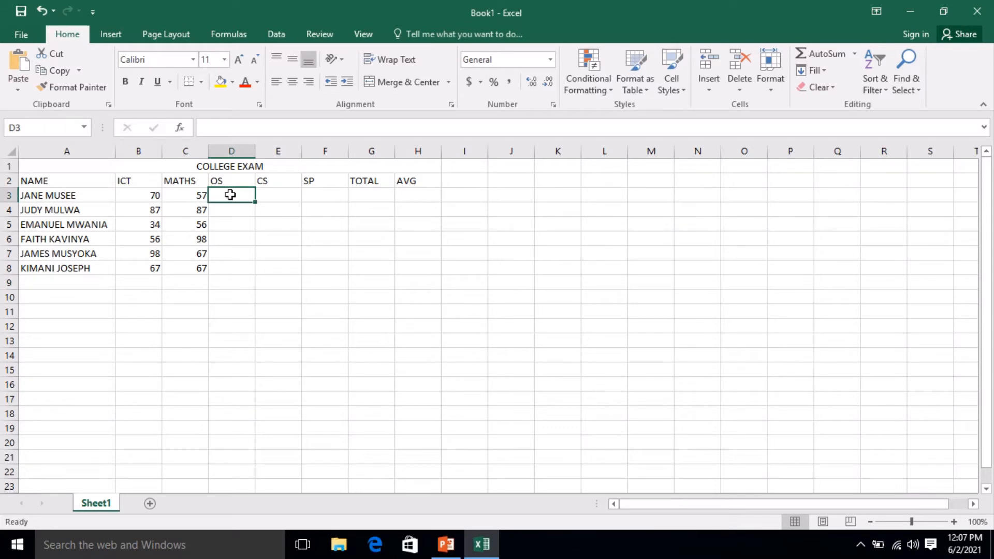
text(34)
key(Return)
text(54)
key(Return)
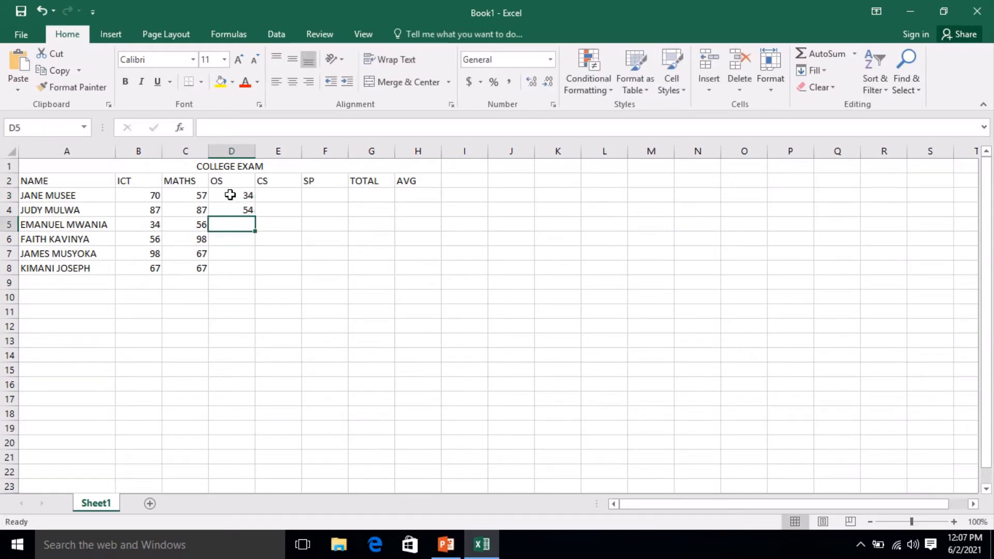
text(65)
key(Return)
text(77)
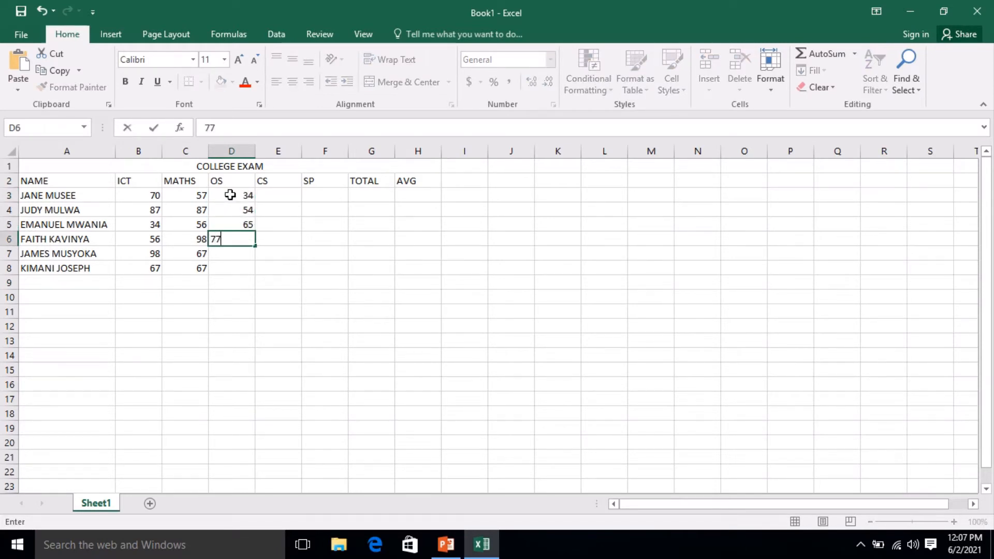
key(Return)
text(56)
key(Return)
text(4)
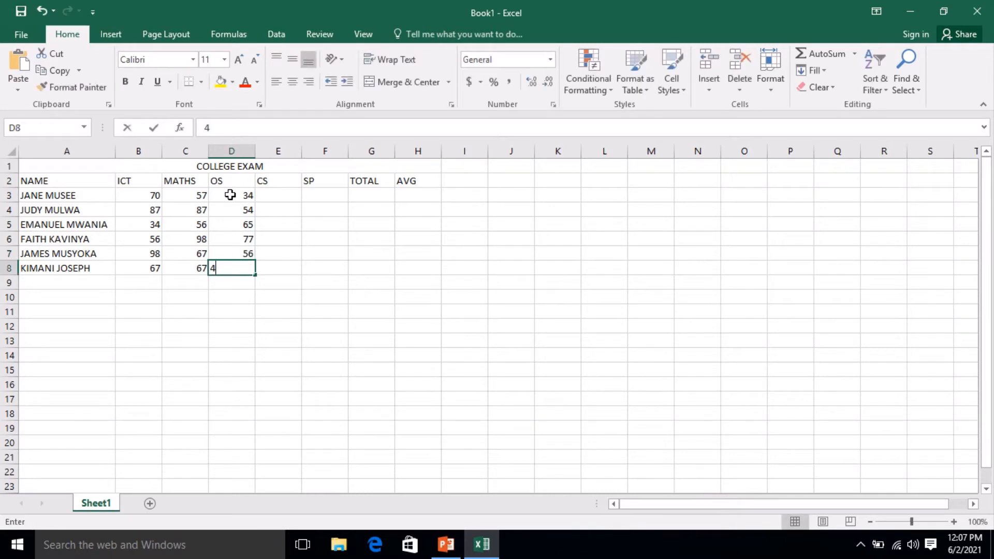
text(5)
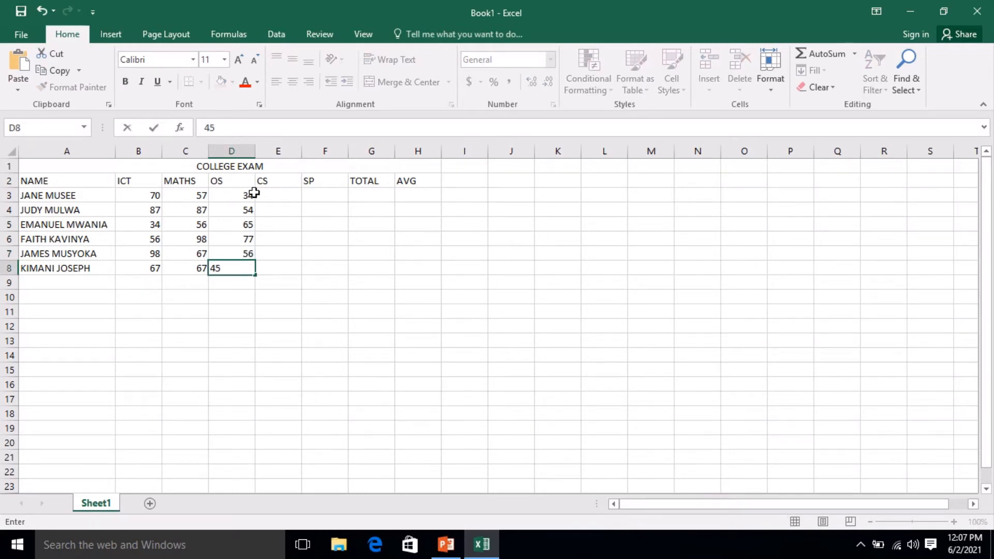
Fill the CS column with the marks 98, 90, 98, 98, 96 and 80 in cells E3 to E8
click(289, 203)
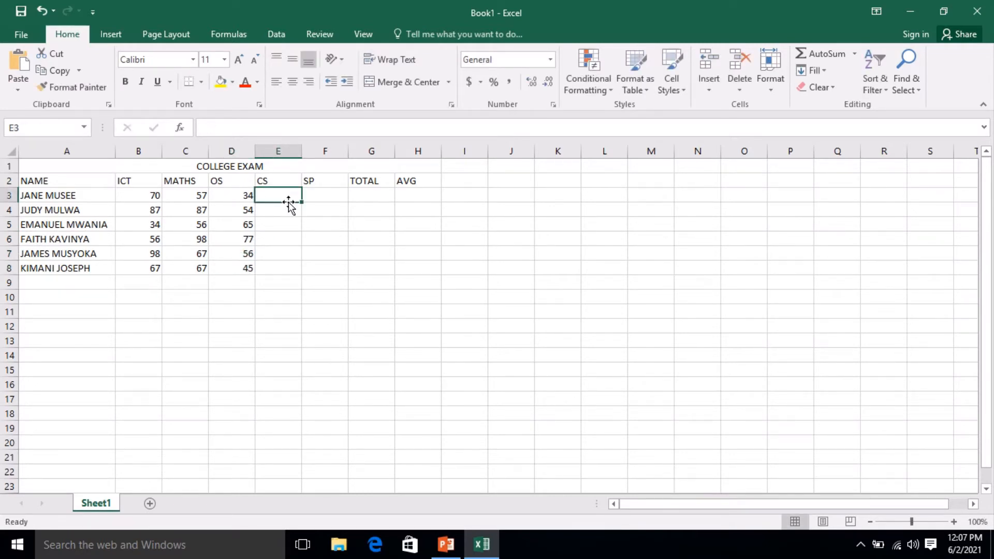
text(98)
key(Return)
text(90)
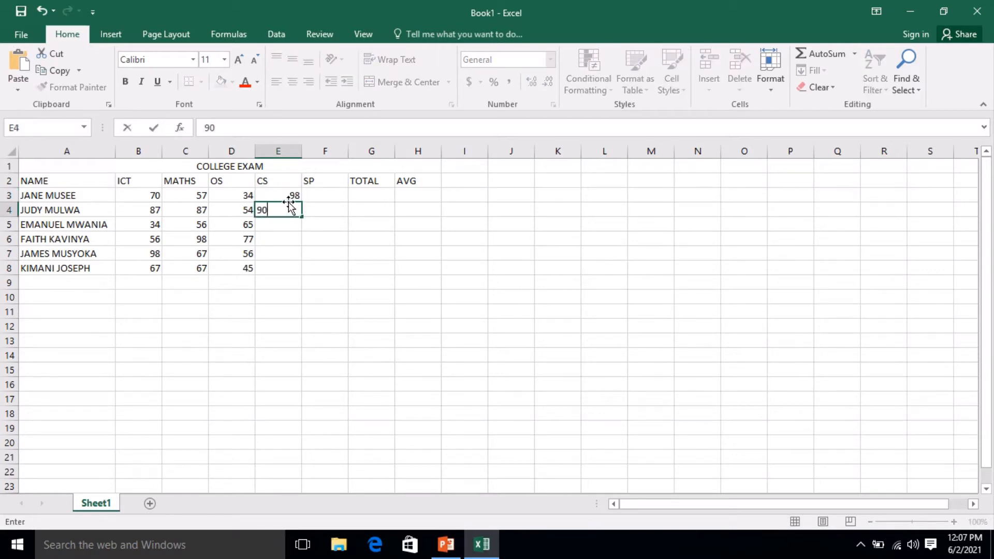
key(Return)
text(98)
key(Return)
text(98)
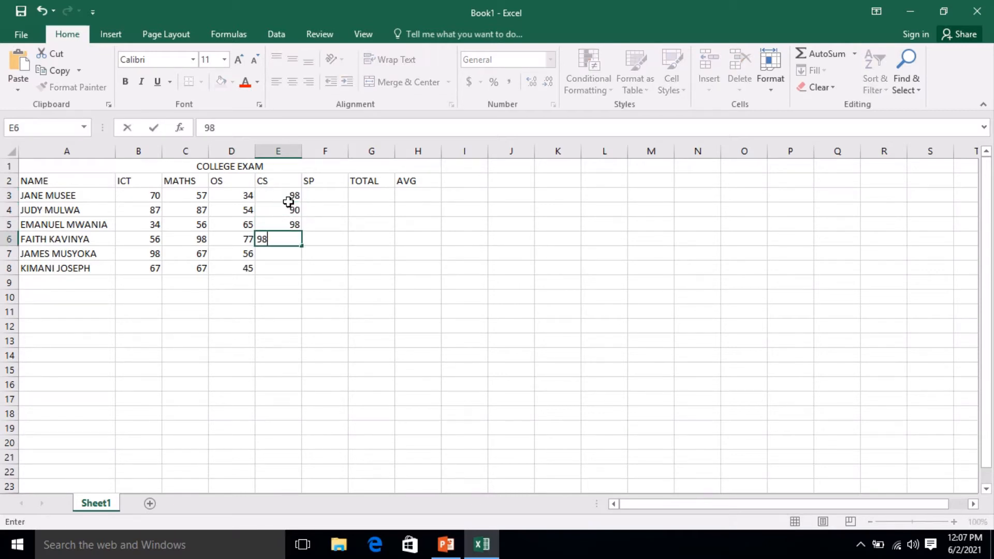
key(Return)
text(98)
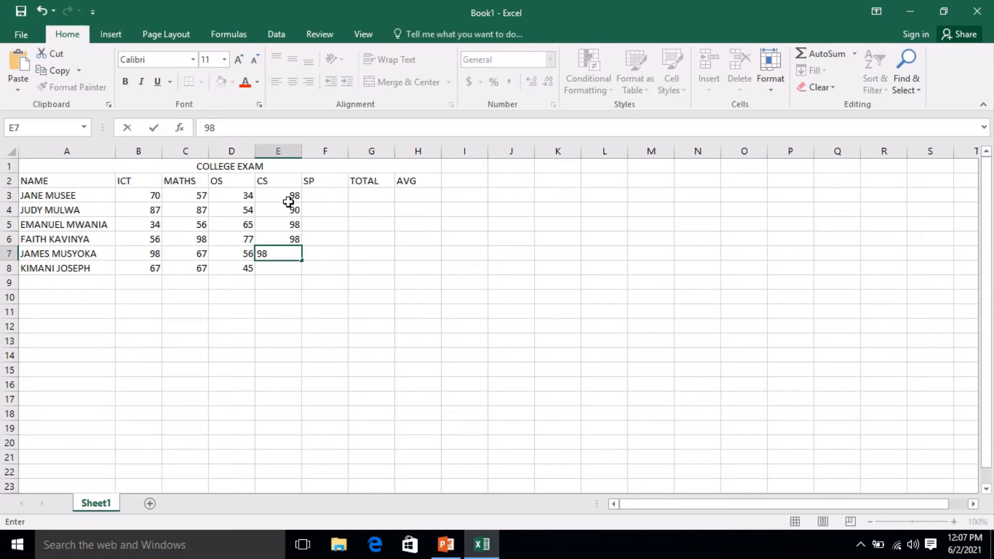
key(BackSpace)
text(6)
key(Return)
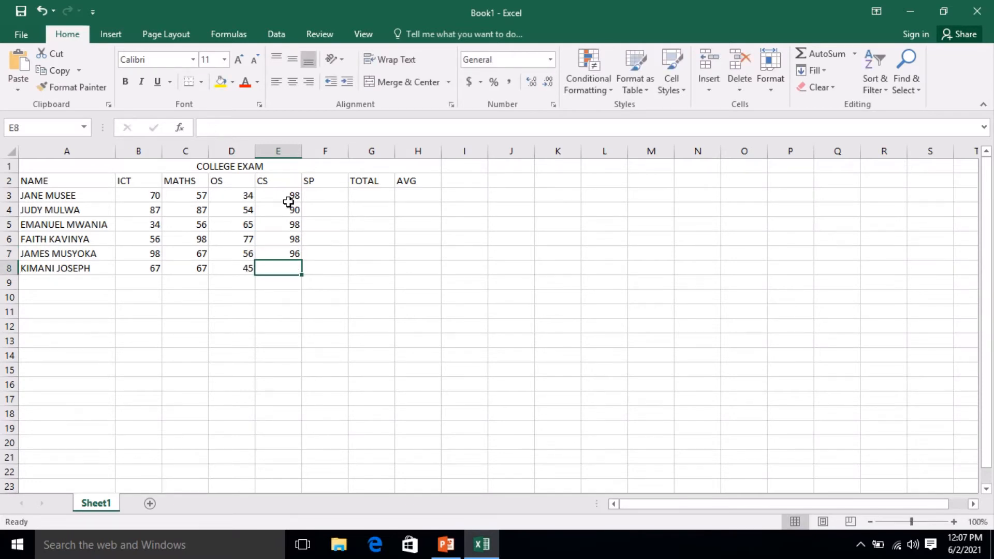
text(80)
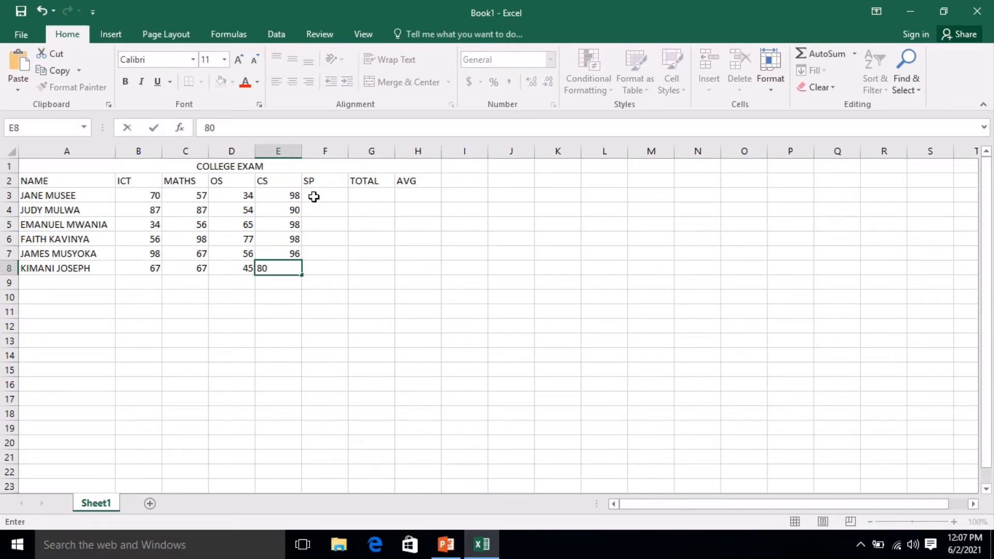
Fill the SP column with the marks 12, 54, 78, 98, 76 and 89 in cells F3 to F8
click(324, 196)
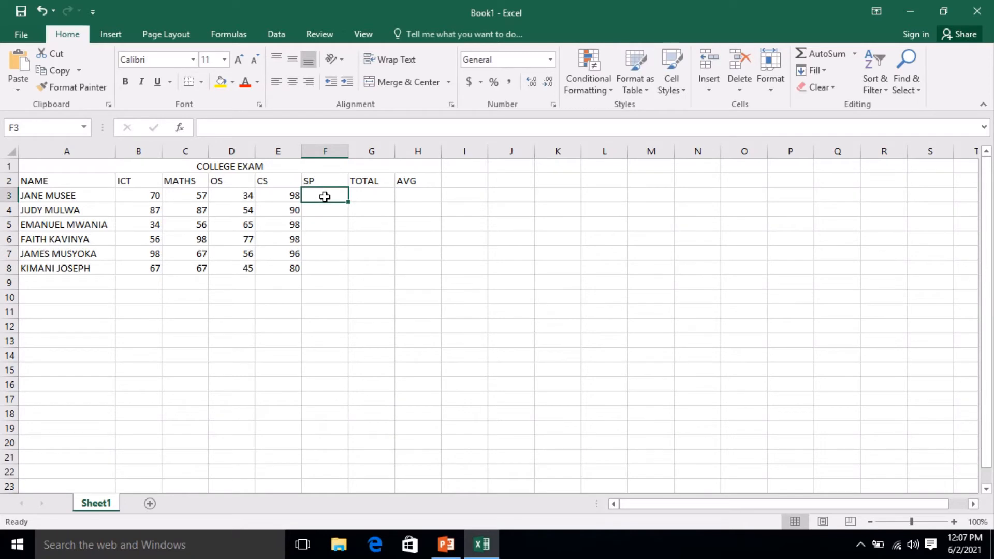
text(12)
key(Return)
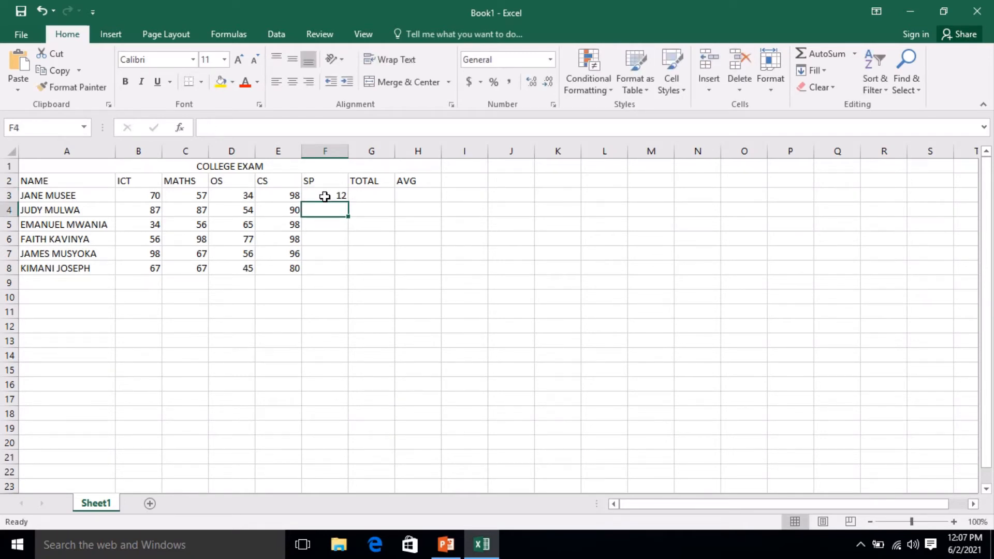
text(54)
key(Return)
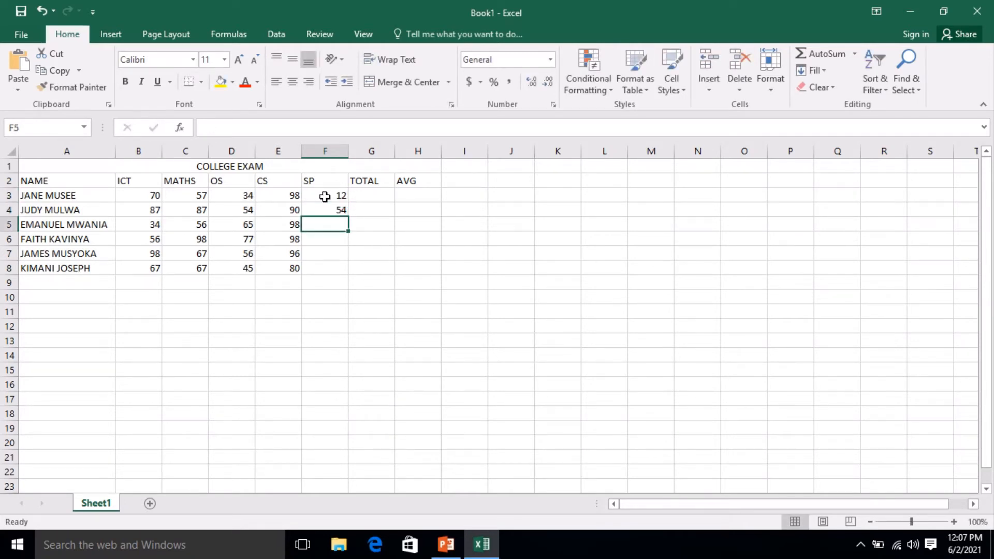
text(78)
key(Return)
text(98)
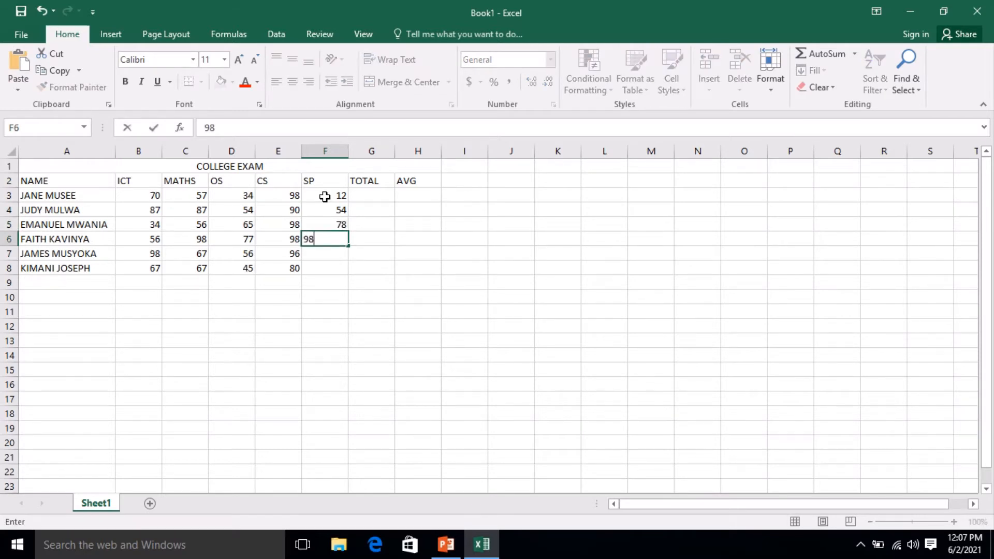
key(Return)
text(76)
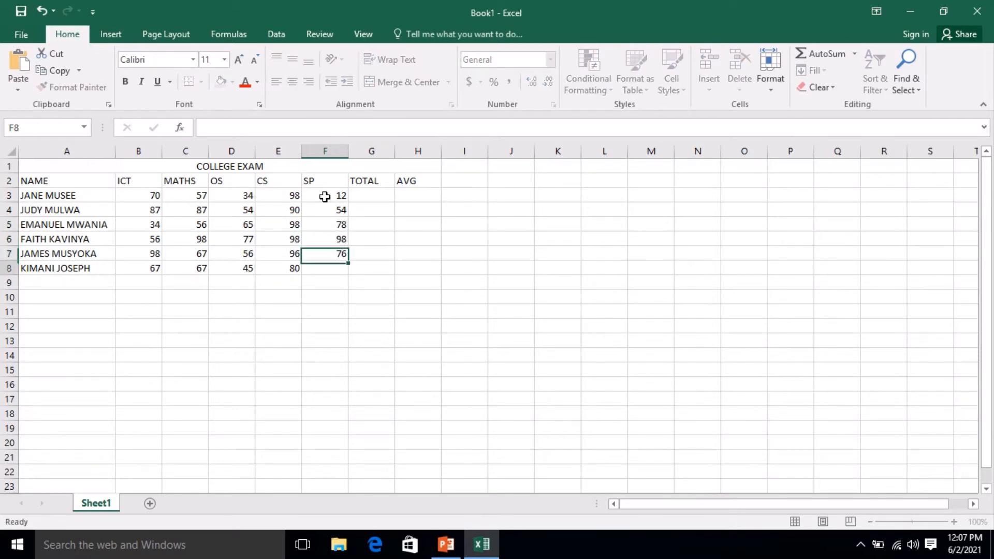
key(Return)
text(89)
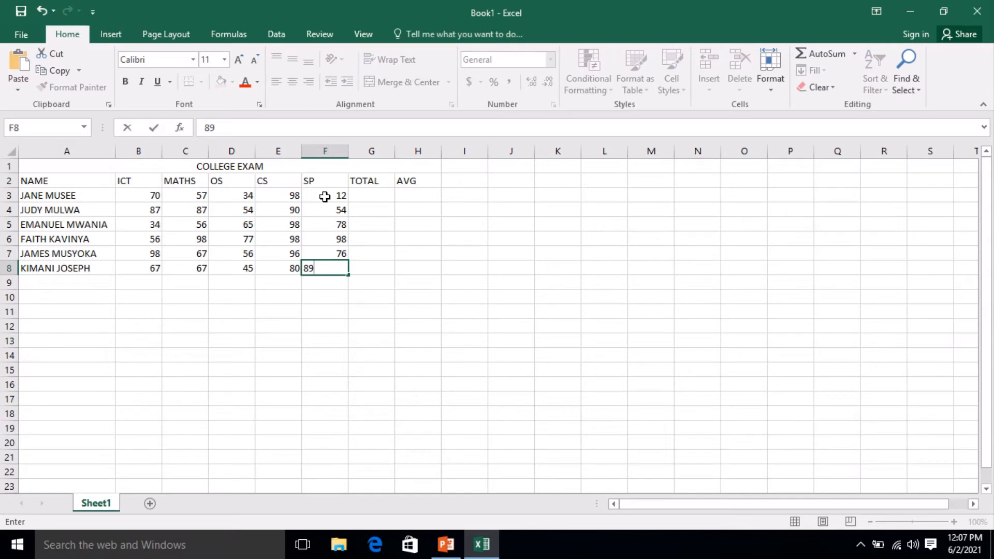
Total the first student's marks in G3 with =SUM(B3:F3) and fill the formula down to G8
click(365, 201)
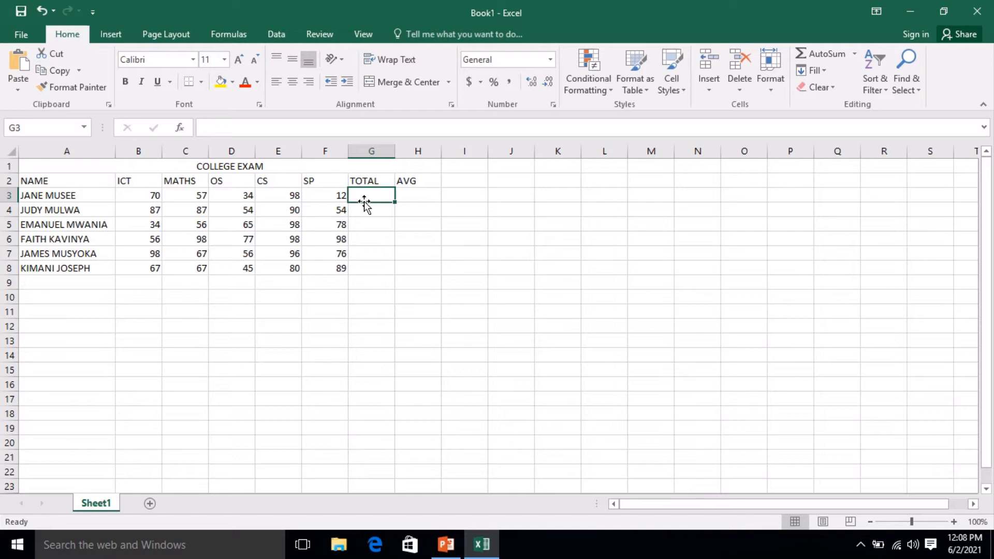
text(=)
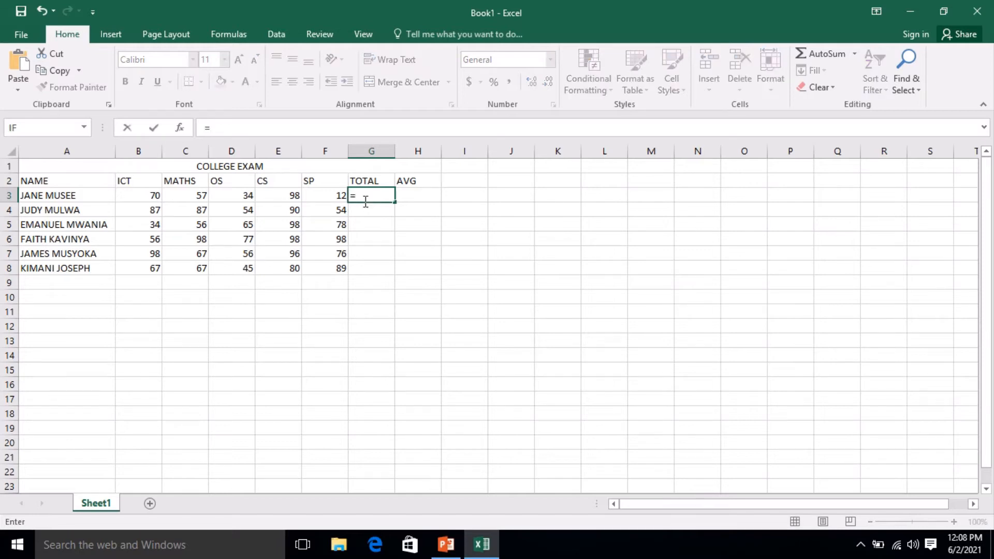
text(SUM)
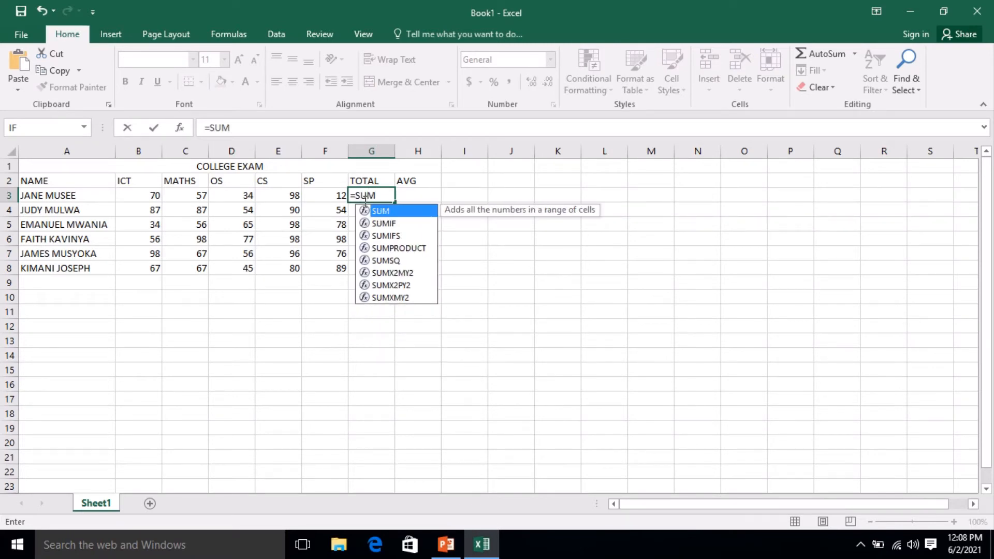
text(()
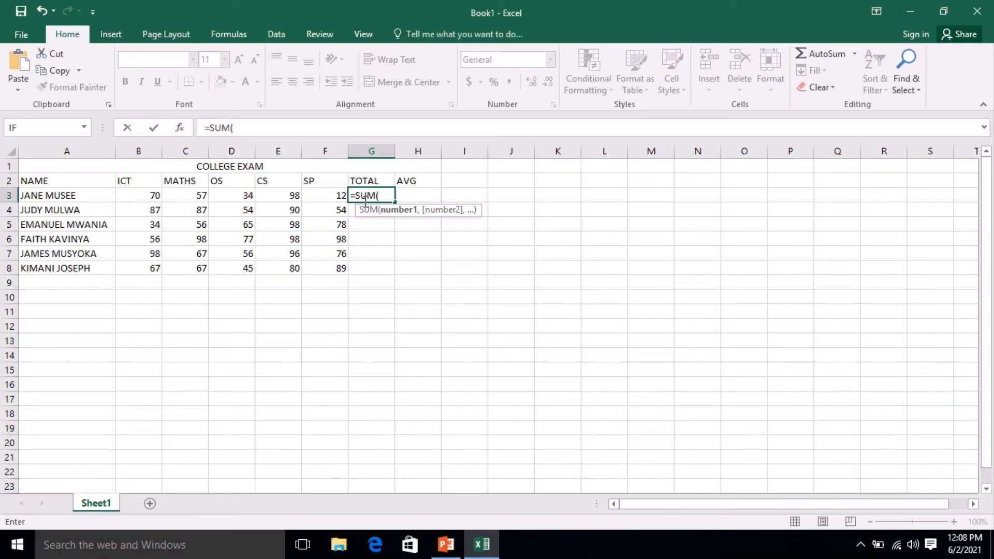
text(B3)
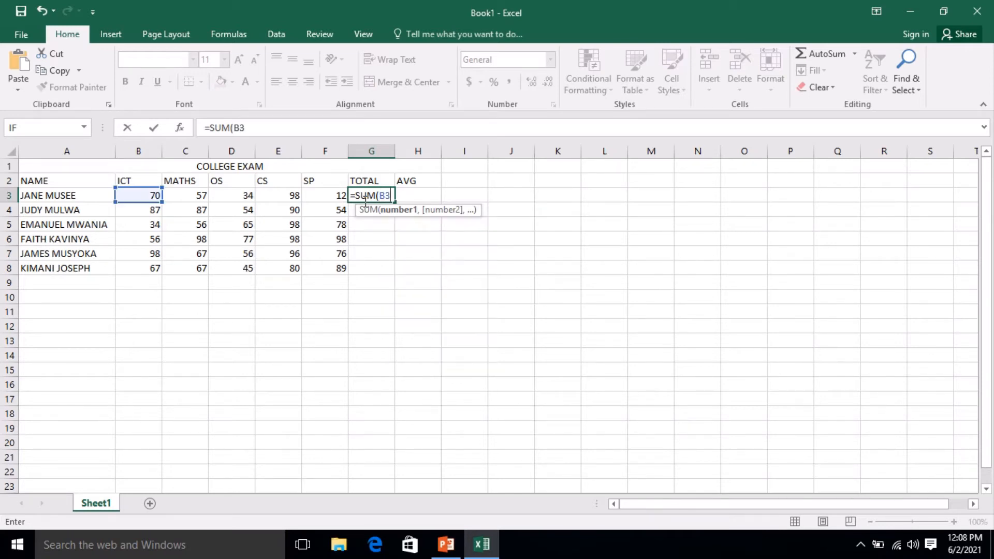
text(:F3)
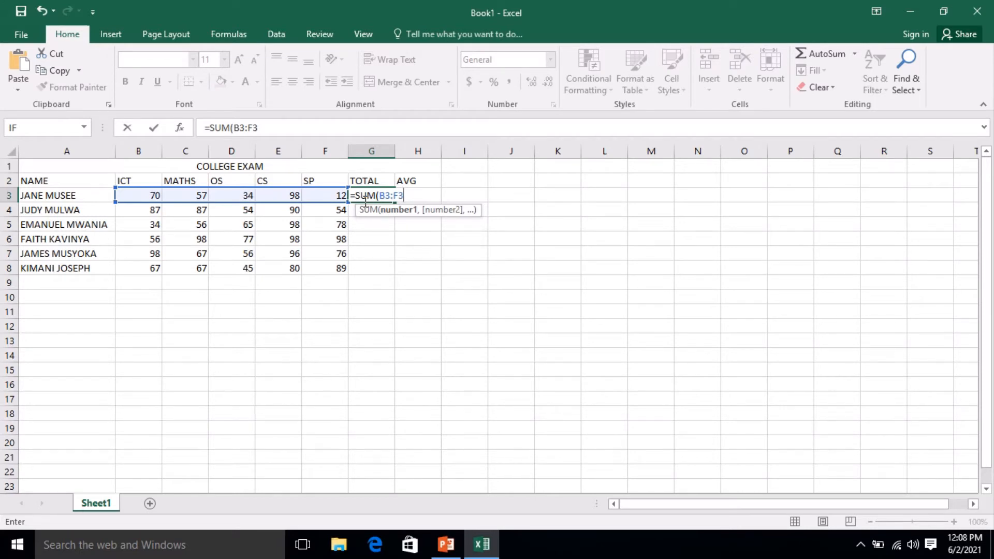
text())
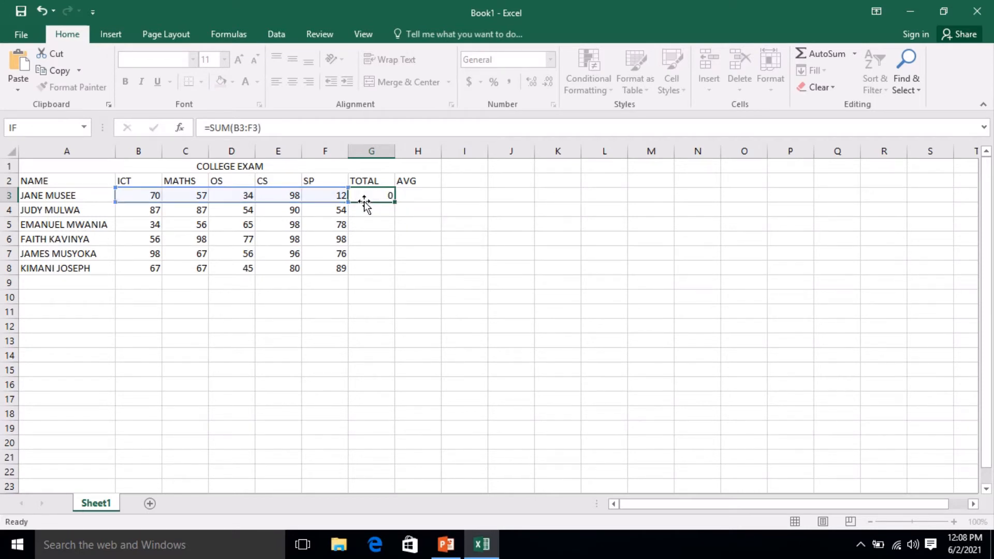
key(Return)
click(384, 193)
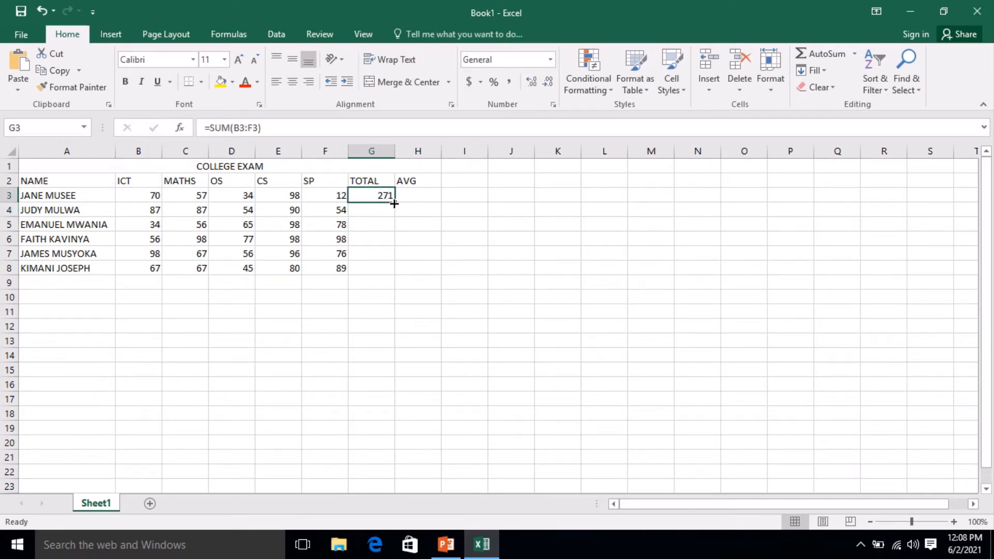
drag(394, 204, 392, 277)
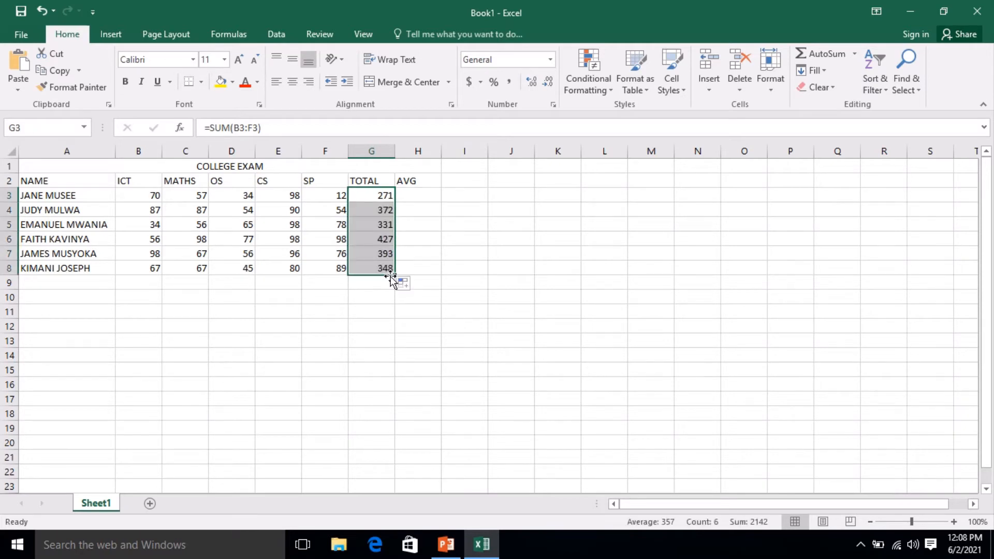
Average the first student's marks in H3 with =AVERAGE(B3:F3) and fill the formula down to H8
click(411, 195)
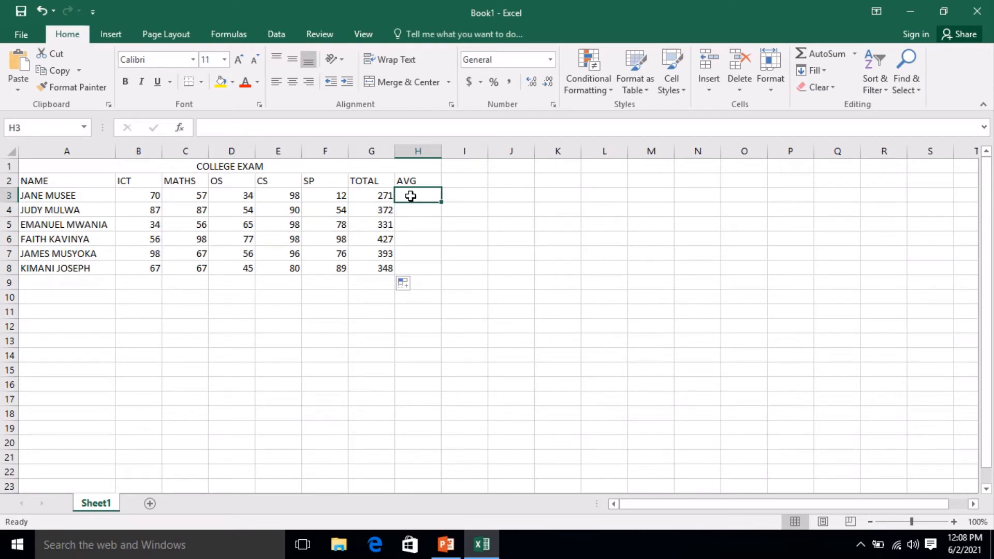
text(=)
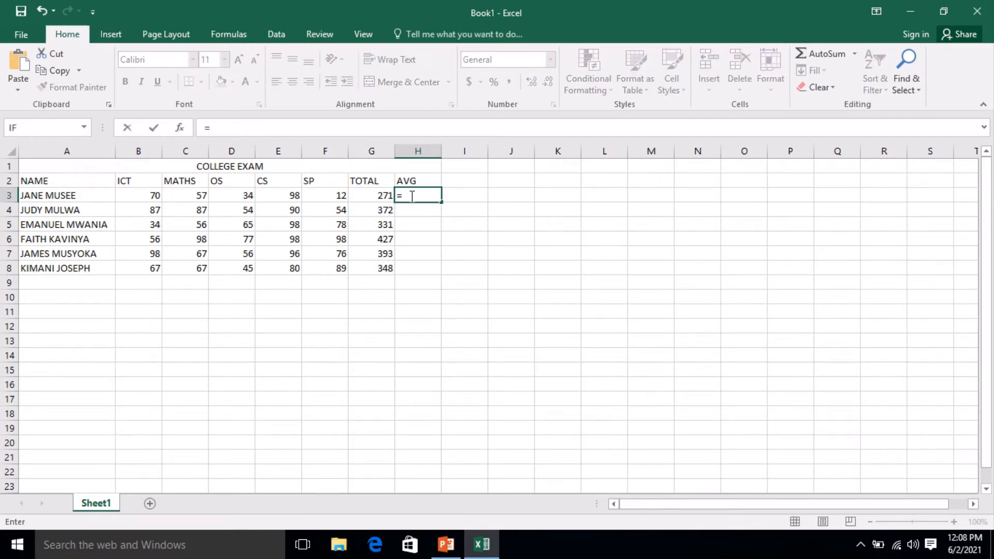
text(AV)
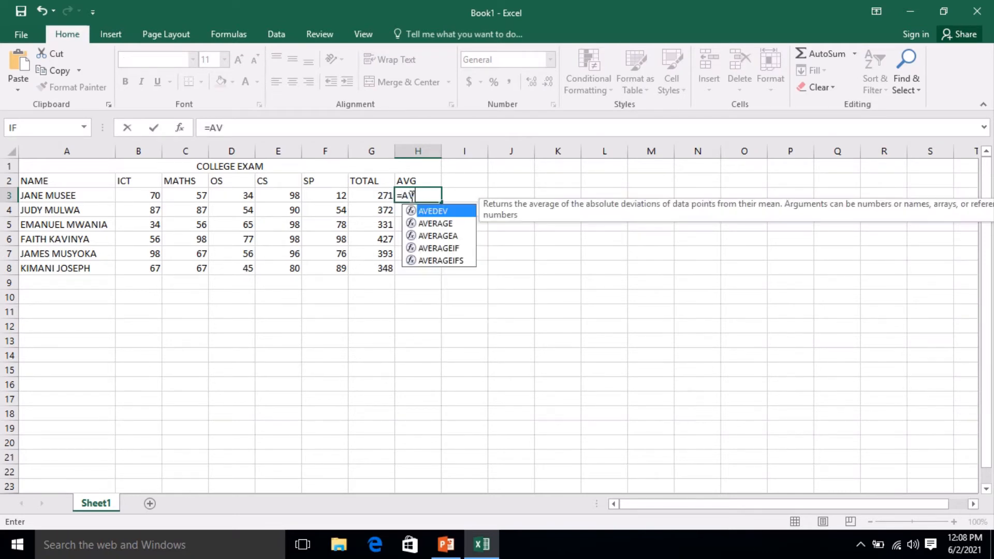
text(E)
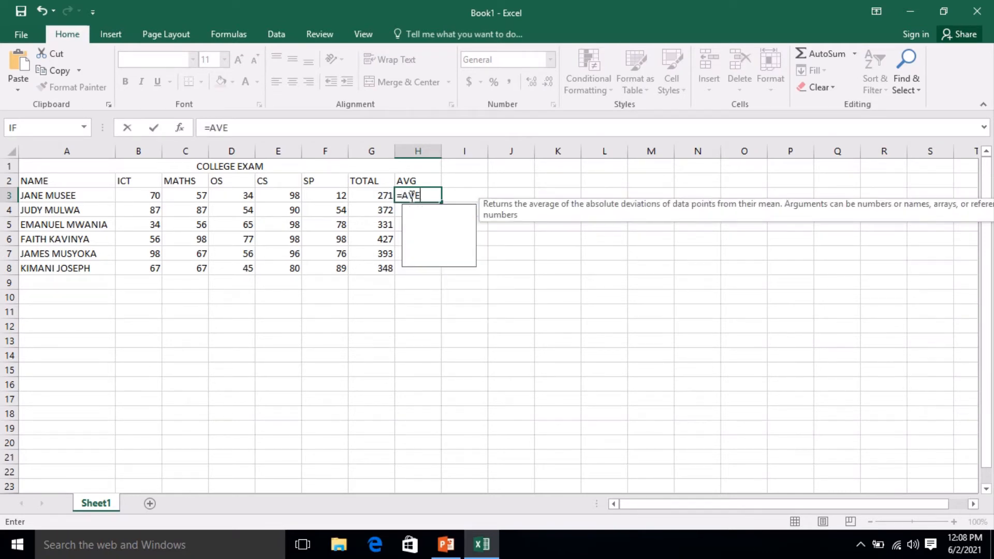
text(RAGE()
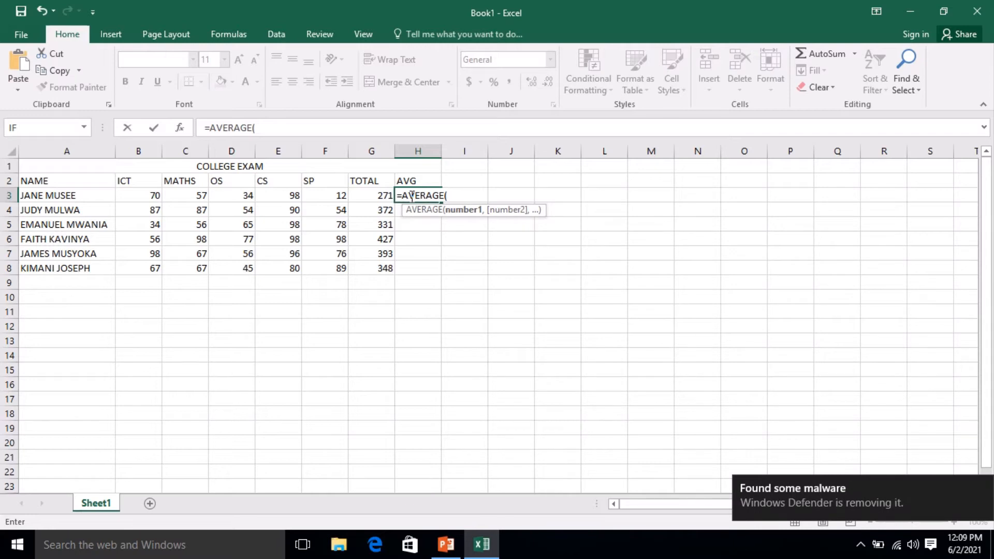
text(B)
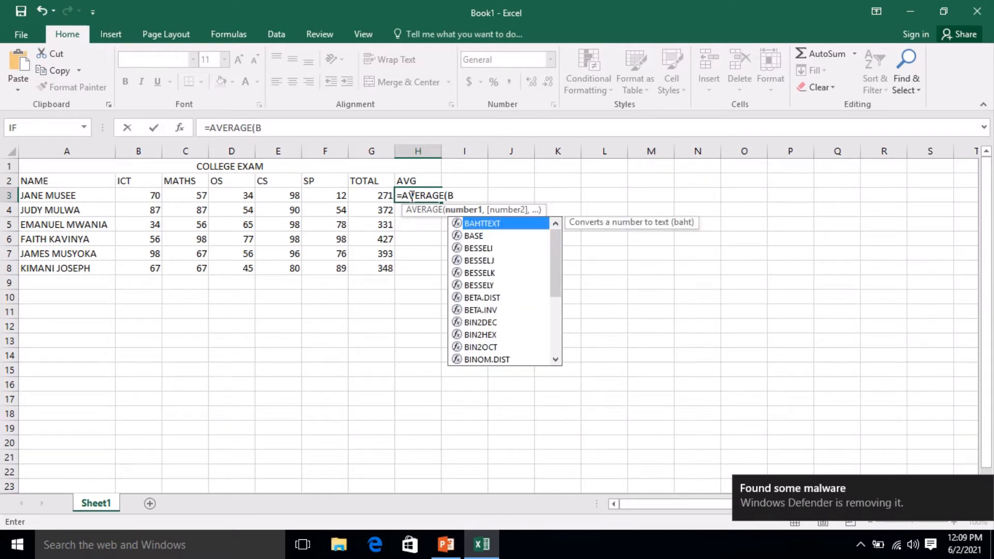
text(3:)
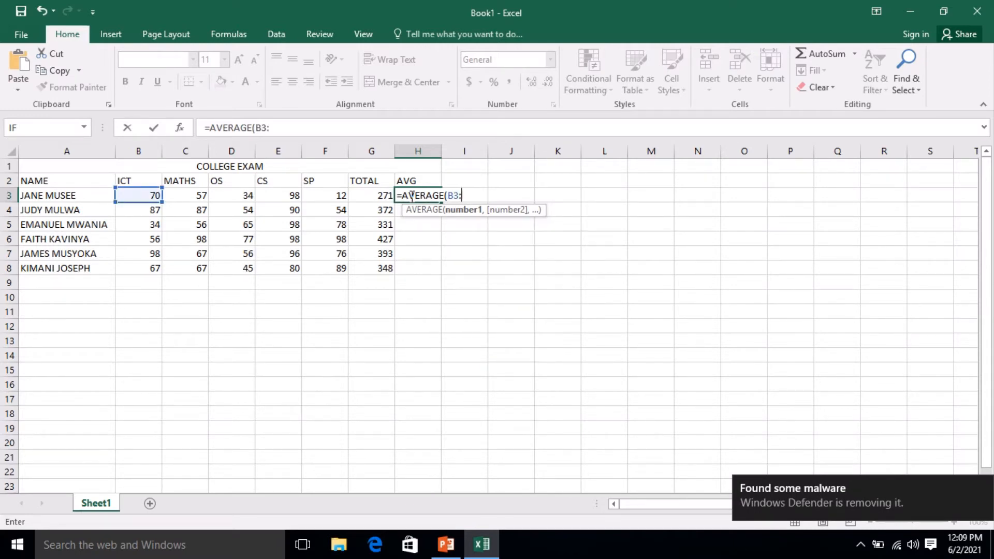
text(F3)
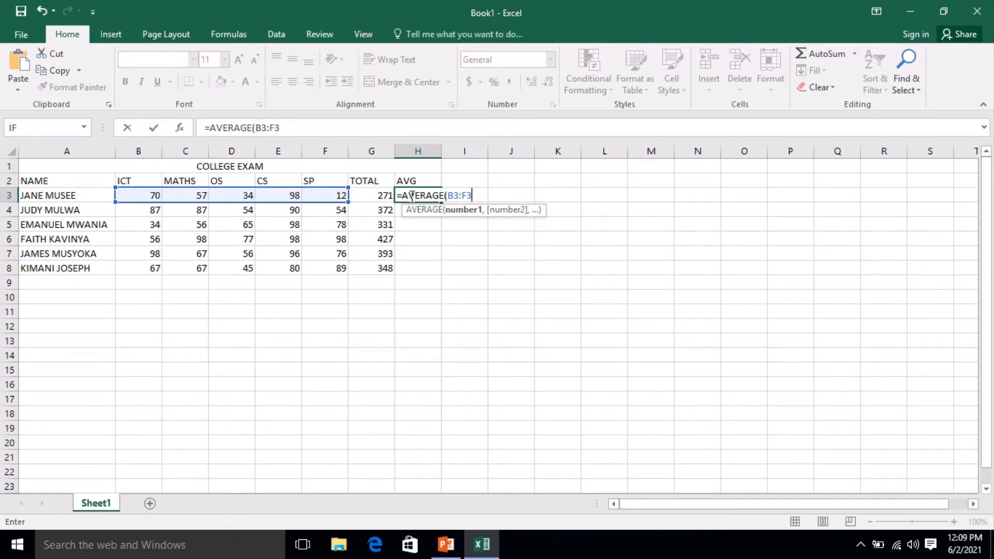
text())
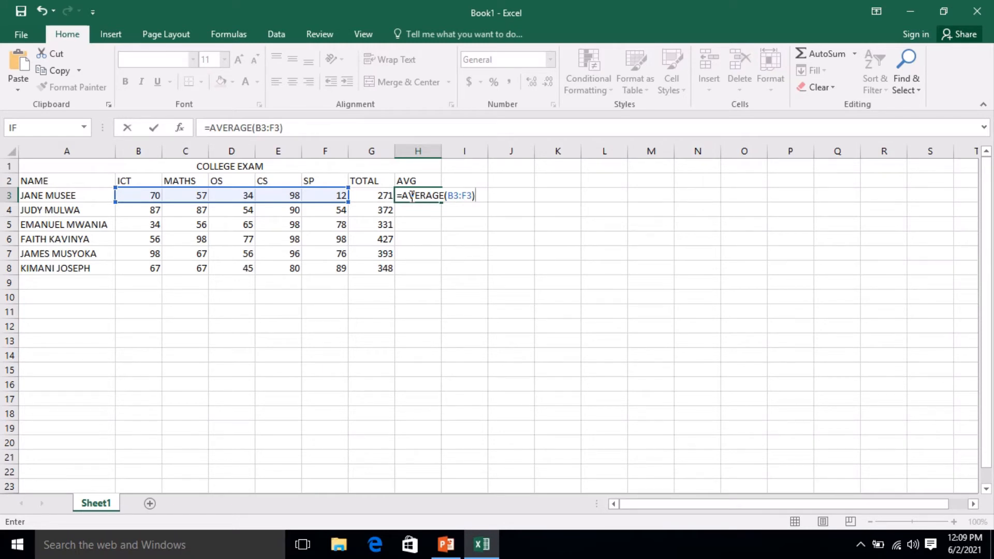
key(Return)
click(425, 196)
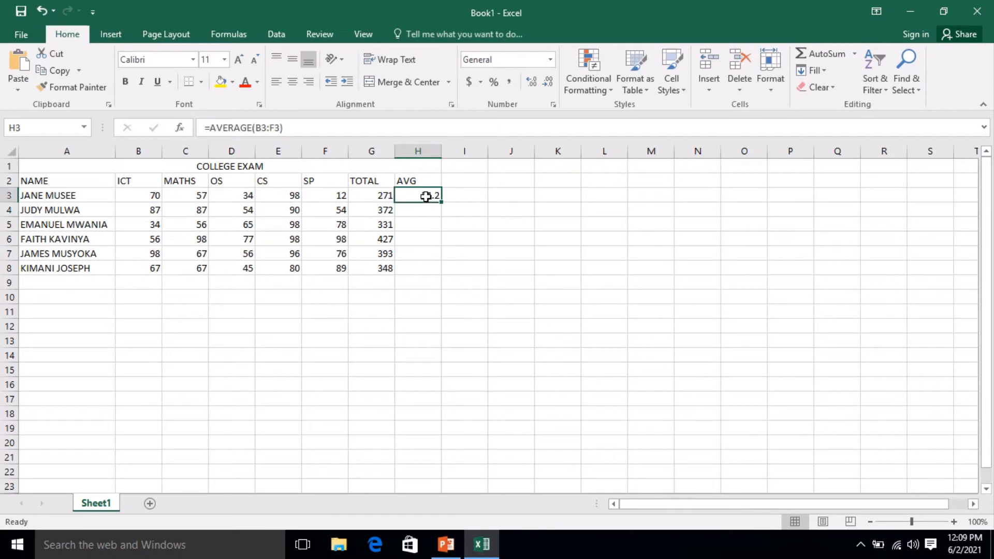
drag(441, 202, 431, 280)
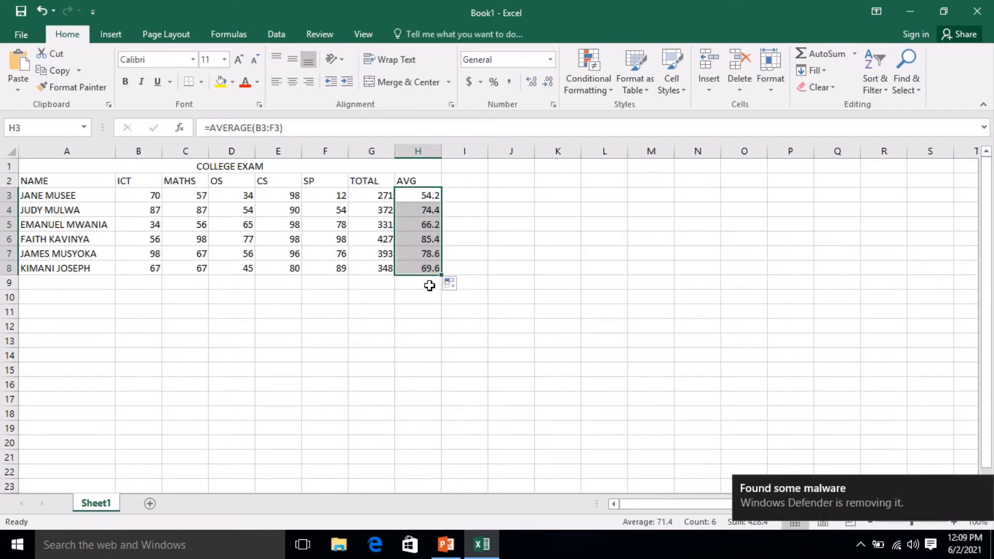
Clear the existing averages from H3 to H8
key(BackSpace)
click(435, 280)
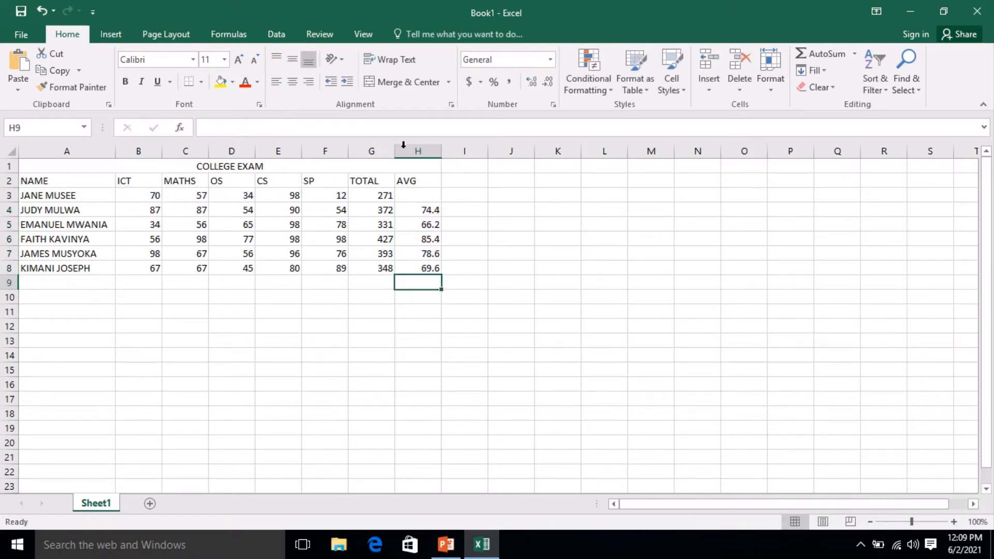
drag(419, 196, 431, 273)
key(BackSpace)
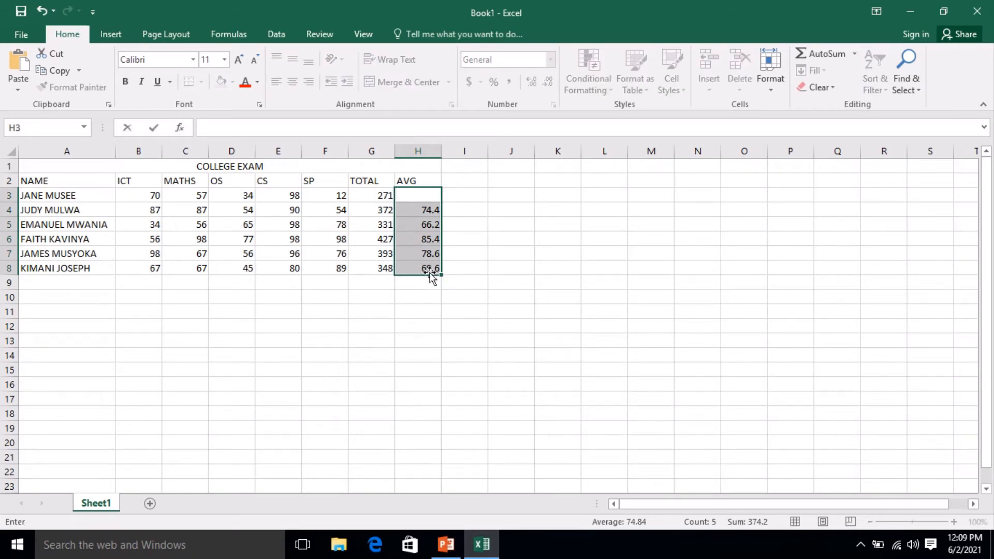
key(Escape)
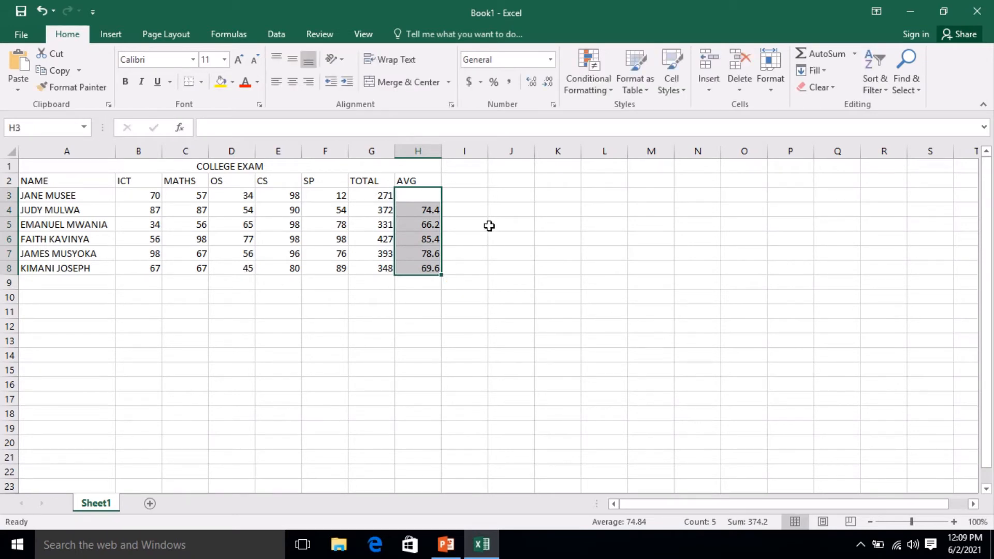
click(488, 224)
drag(426, 193, 429, 267)
key(Delete)
Average the first student's marks in H3 with =G3/5 and fill the formula down to H8
click(428, 193)
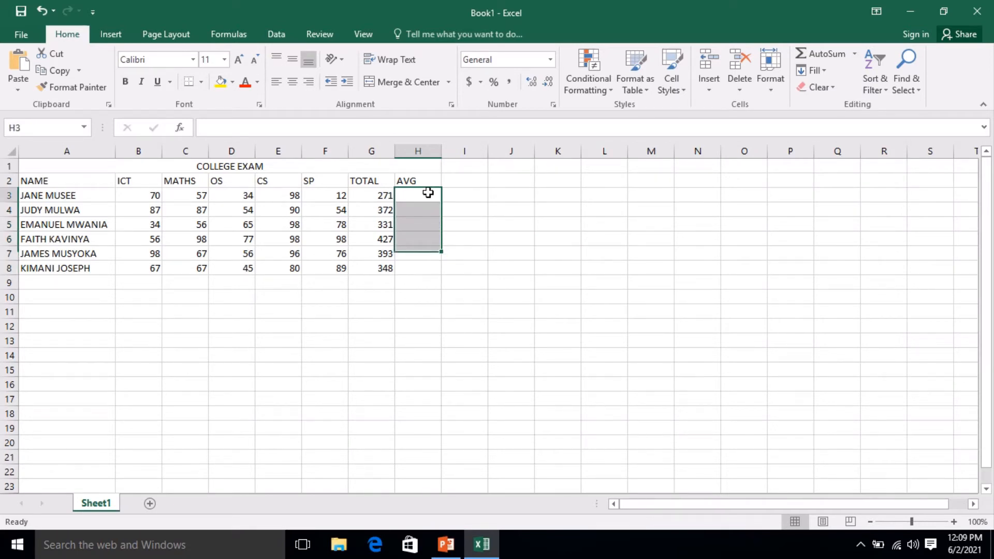
text(=)
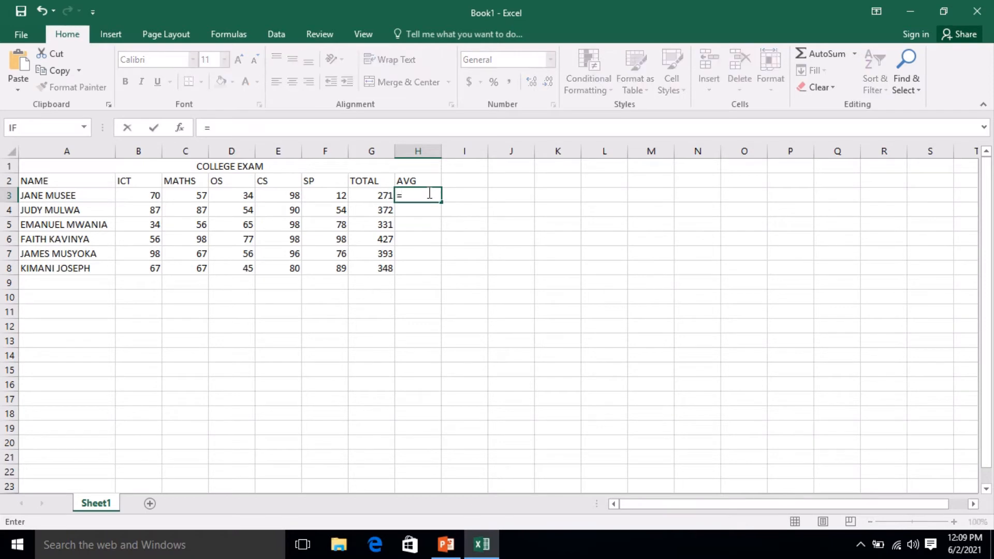
click(374, 197)
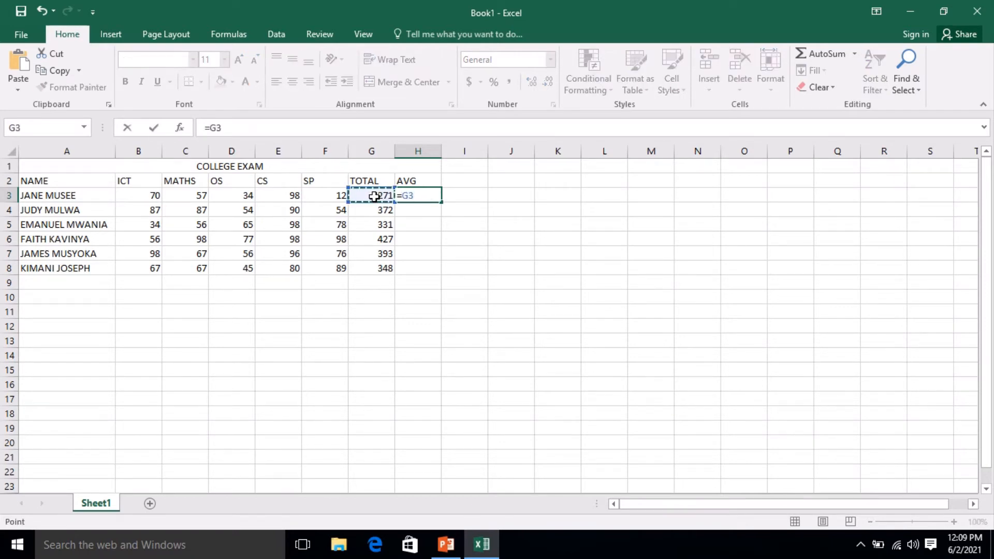
text(/)
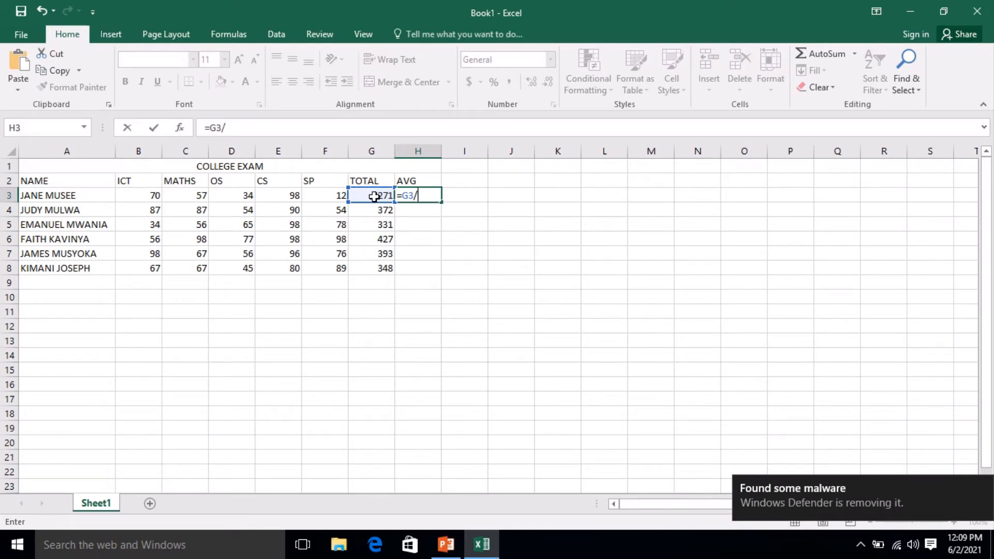
text(5)
key(Return)
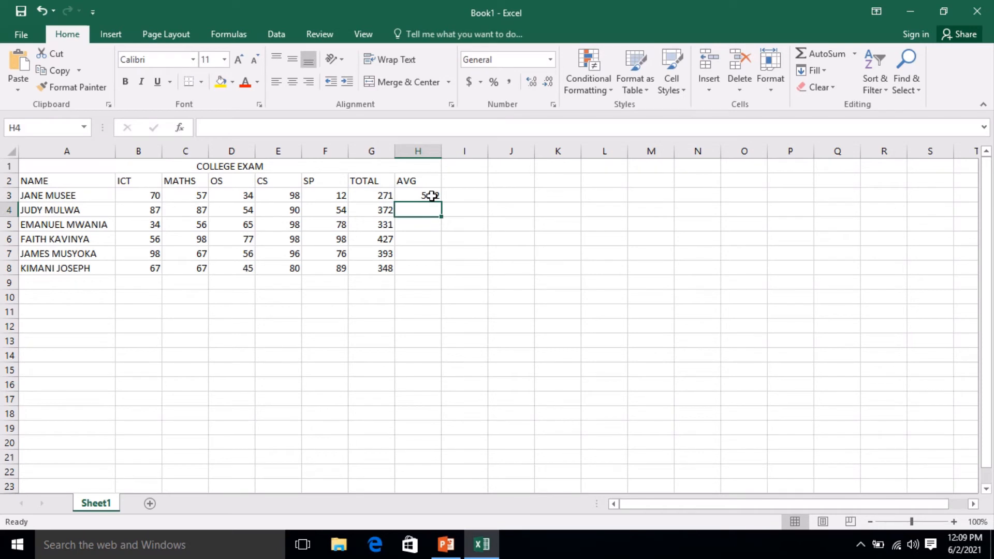
click(431, 196)
drag(441, 202, 436, 275)
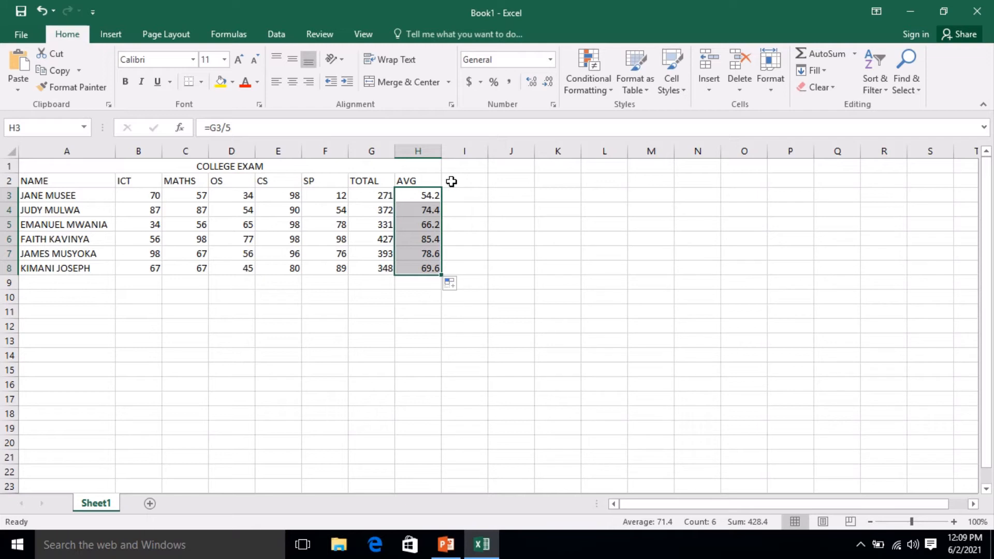
Add a REMARKS heading in I2
click(452, 181)
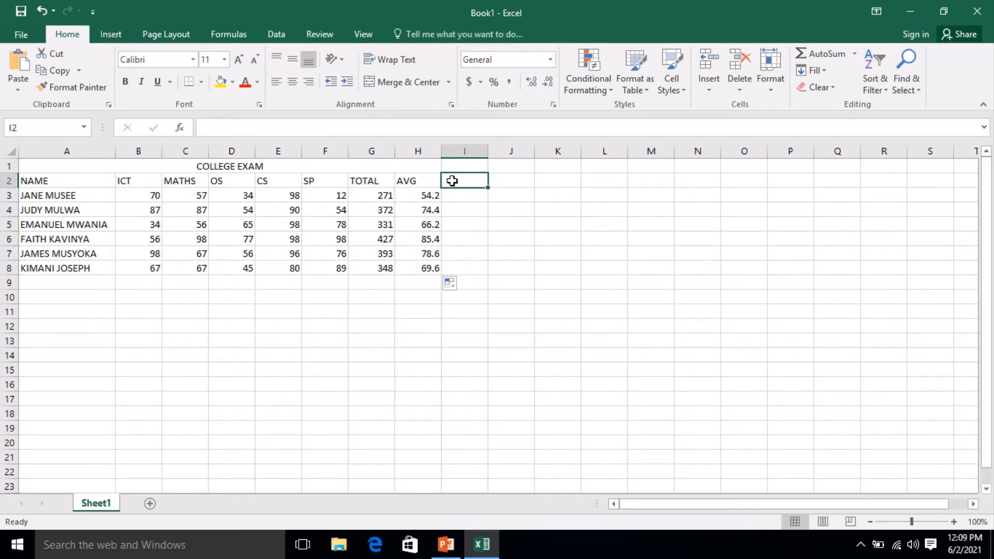
text(REMARKS)
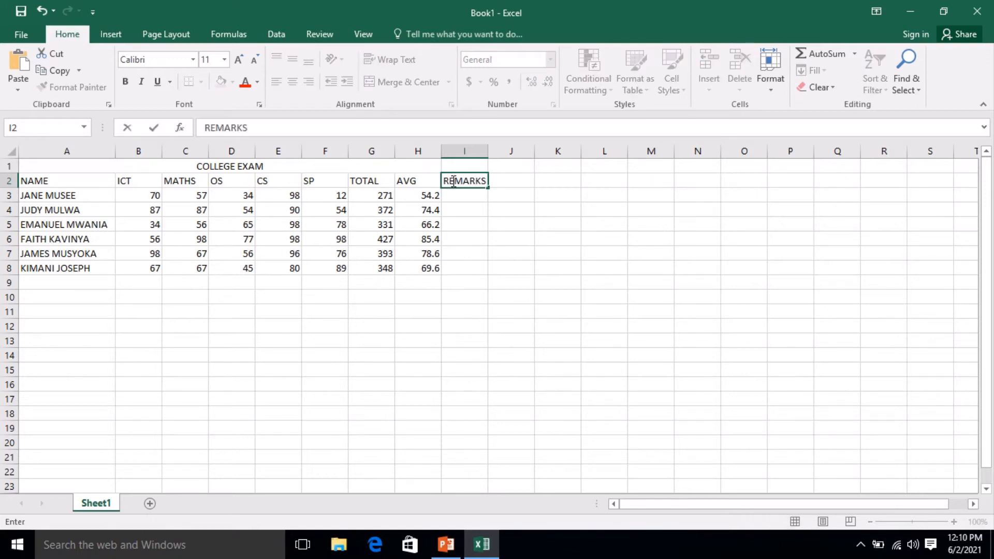
click(458, 198)
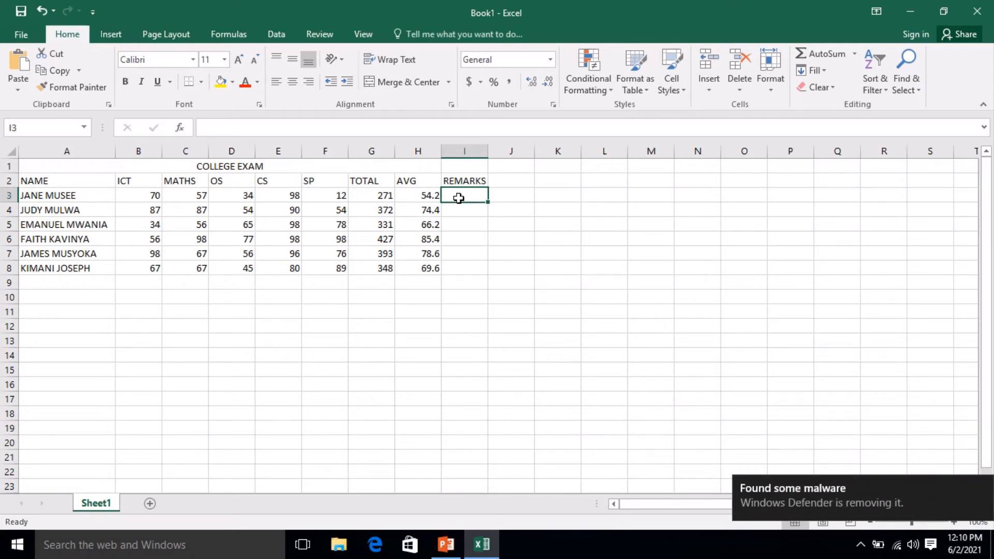
Start the remarks formula in I3 with =IF(H3>=80,"DISTINCTION", to grade averages of 80 and above
text(=)
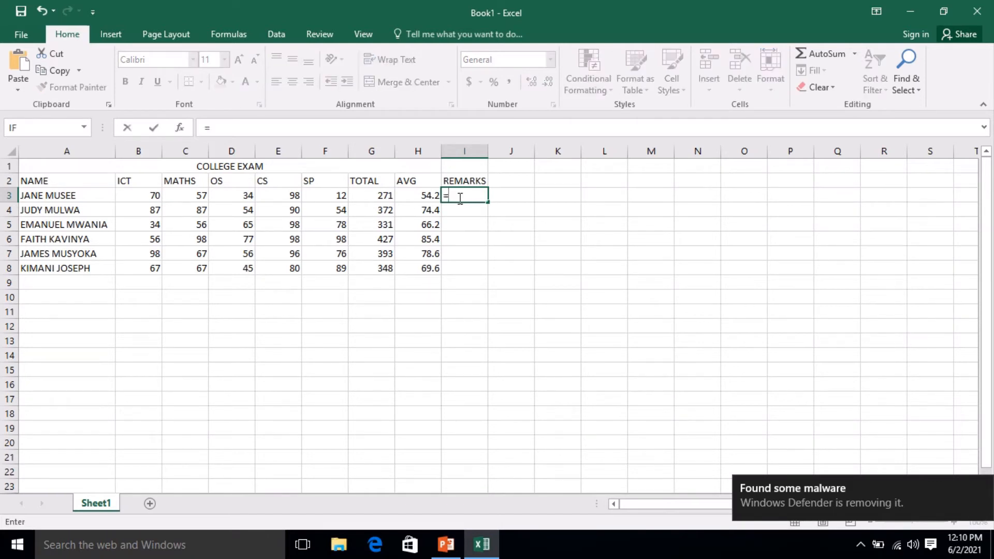
text(IF)
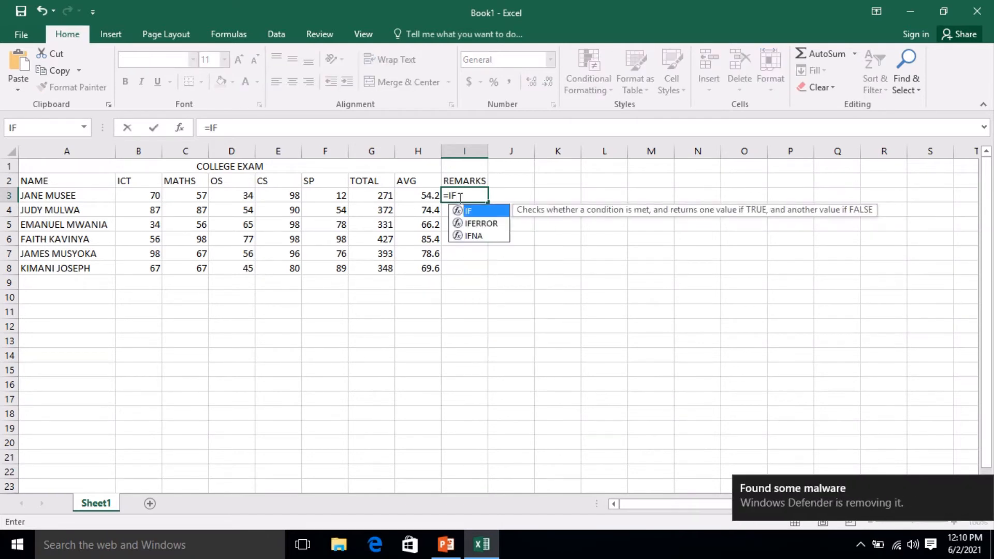
text(()
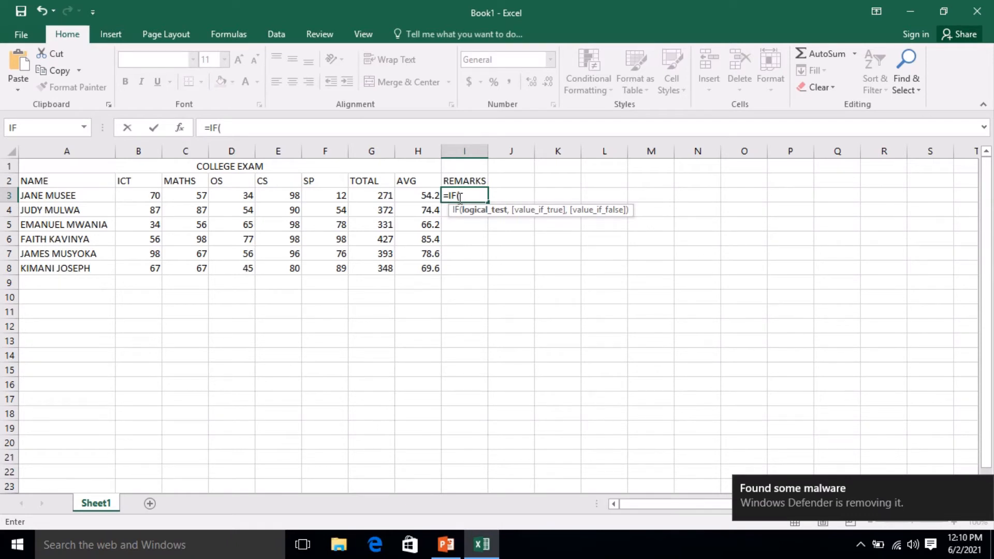
text(H3)
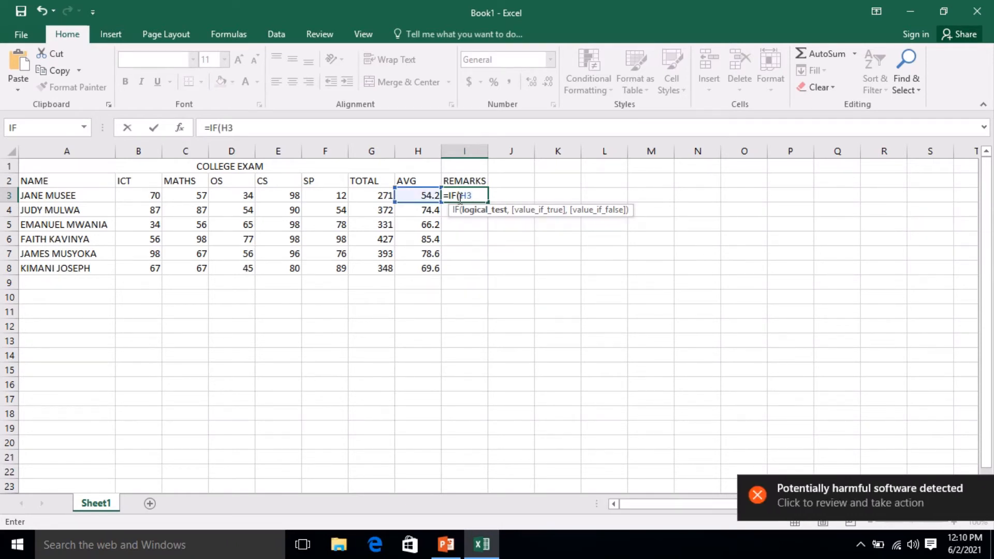
text(>)
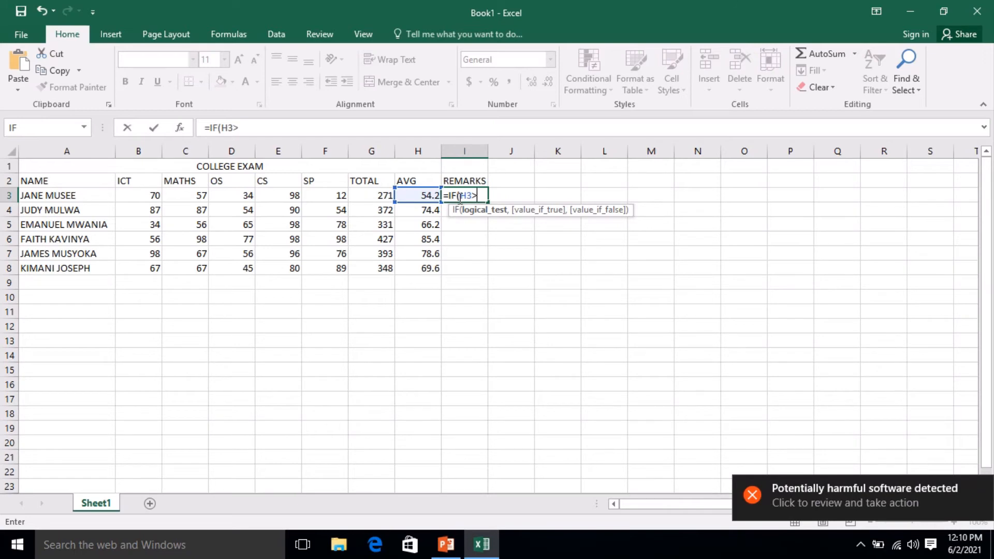
text(=80")
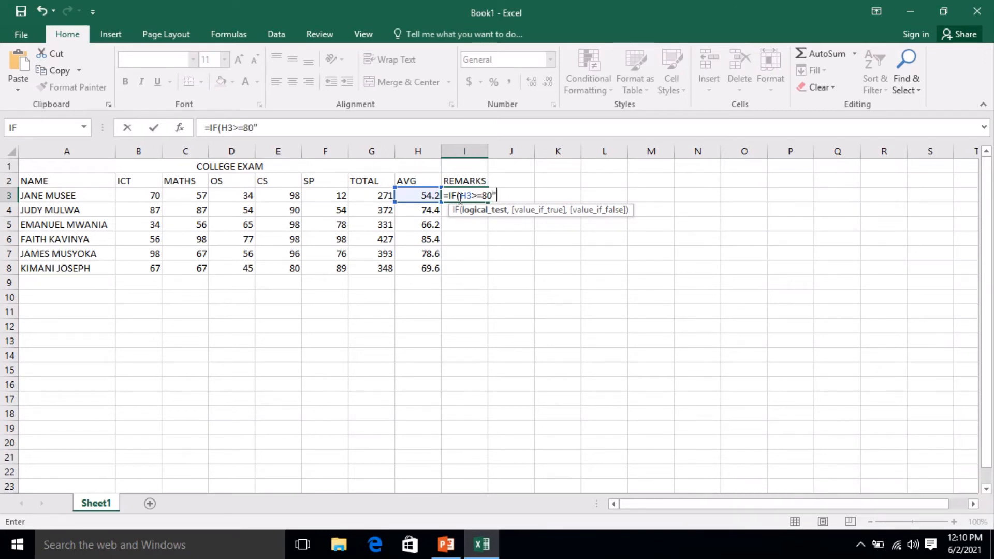
key(BackSpace)
text(,)
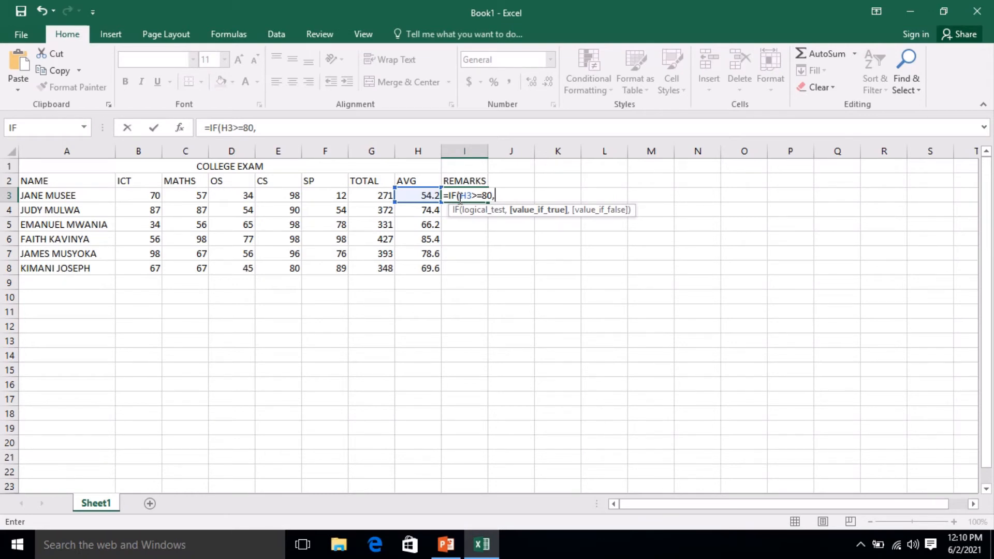
text("DISTIN)
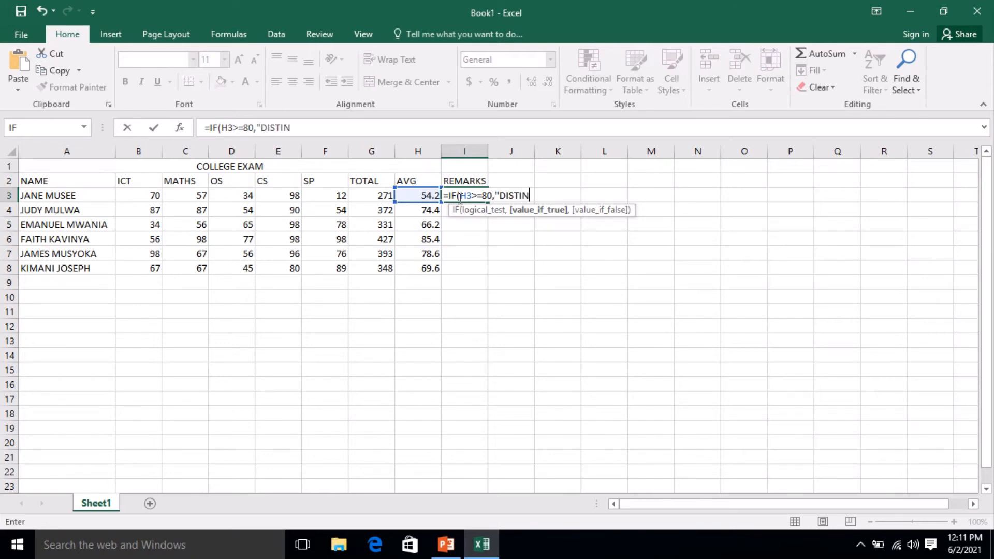
text(CTION",)
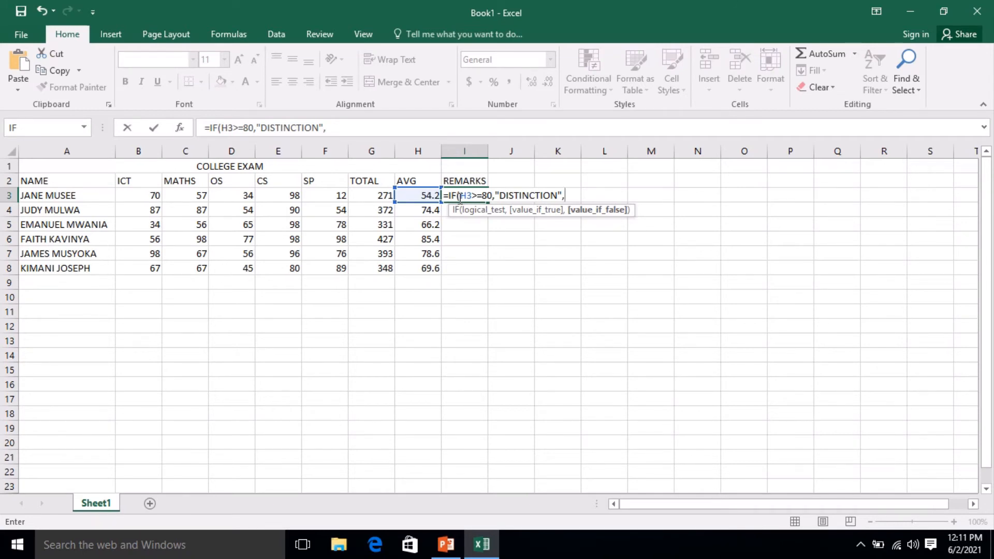
Nest a second condition, IF(H3>=70,"CREDIT", as the false value of the remarks formula in I3
text(IF)
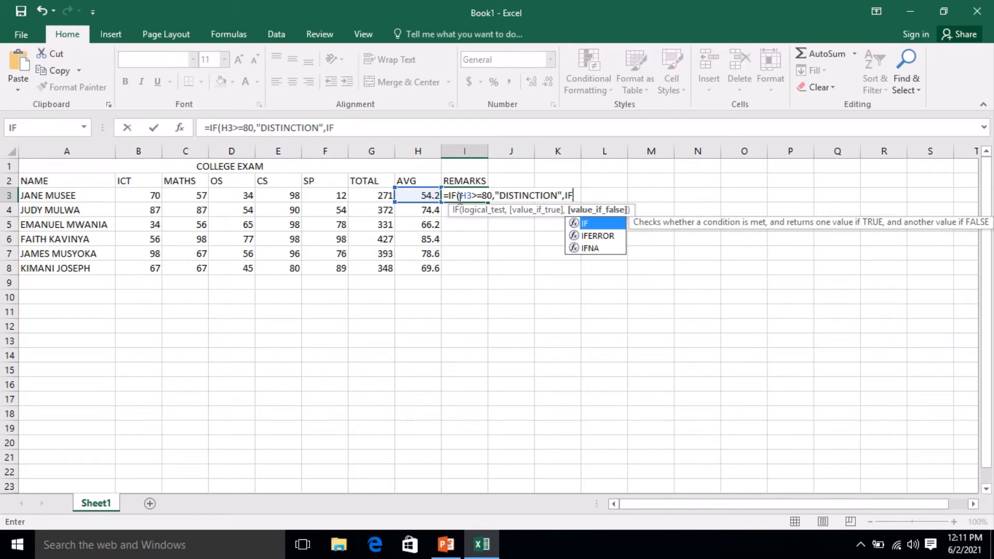
text(()
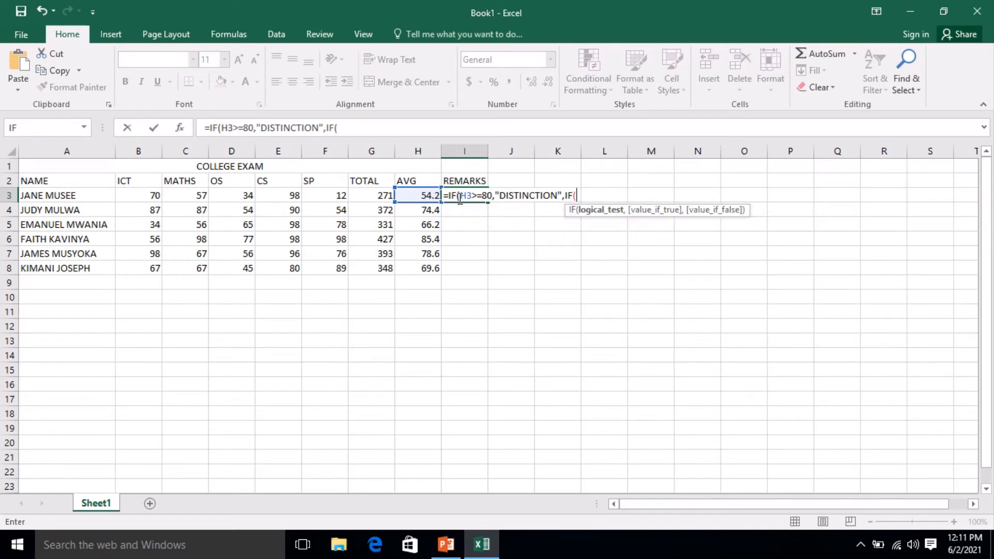
text(H3)
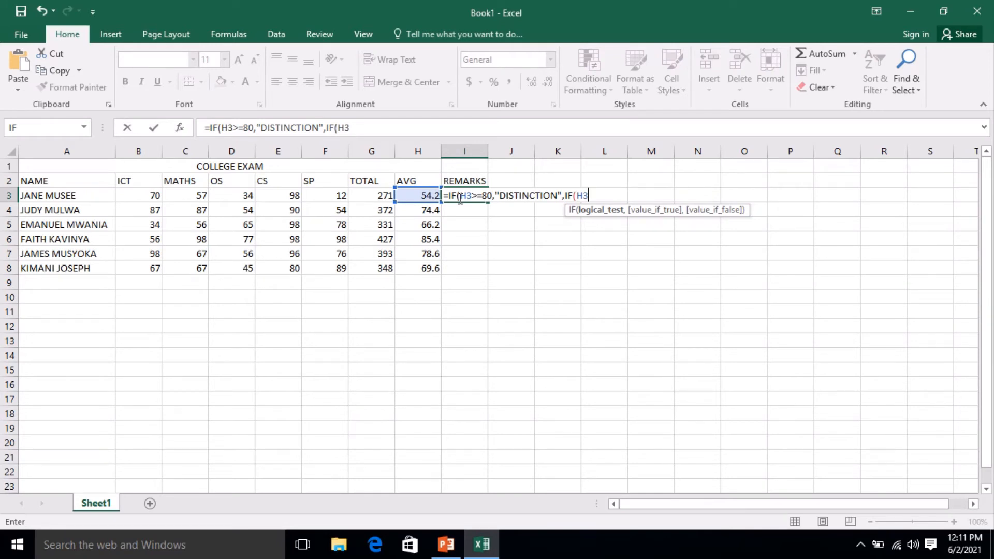
text(>=70,")
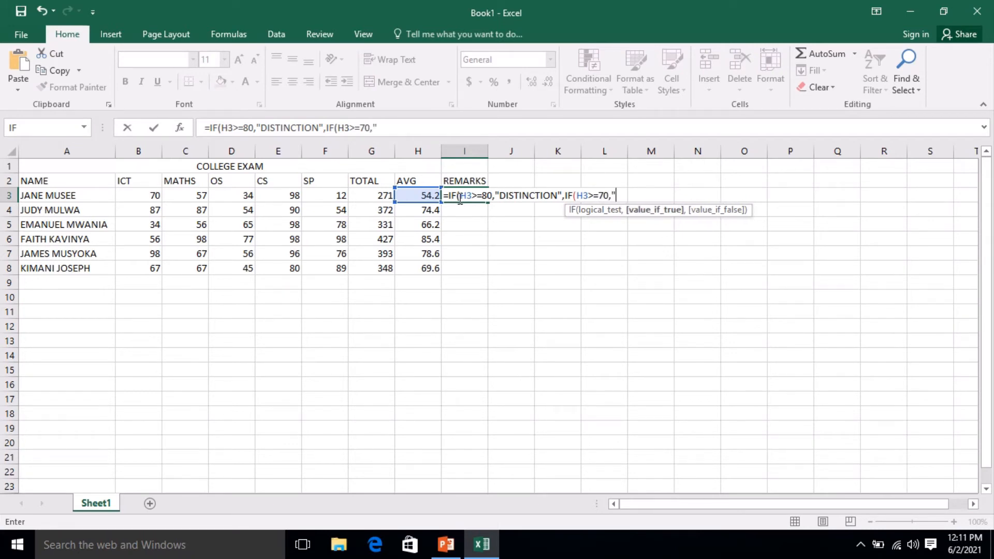
text(CREDIT")
text(,)
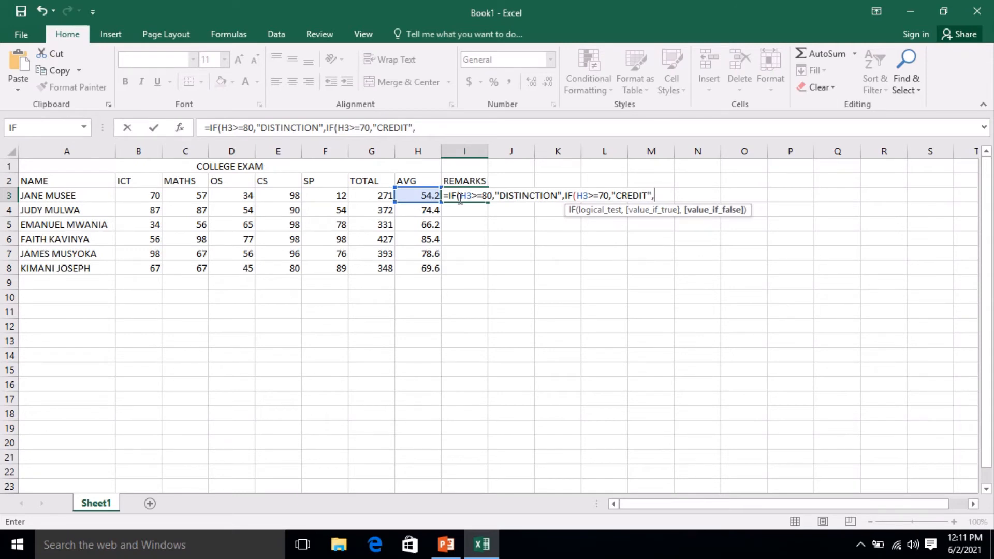
Nest a final IF(H3>=60,"PASS","PULL UP") in the I3 formula, close all the brackets and enter it
text(IF)
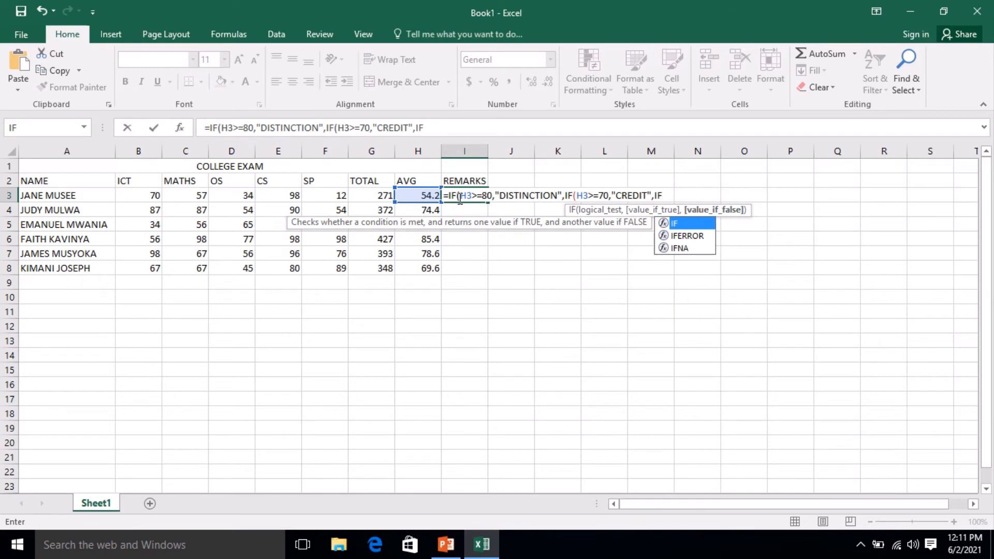
text(()
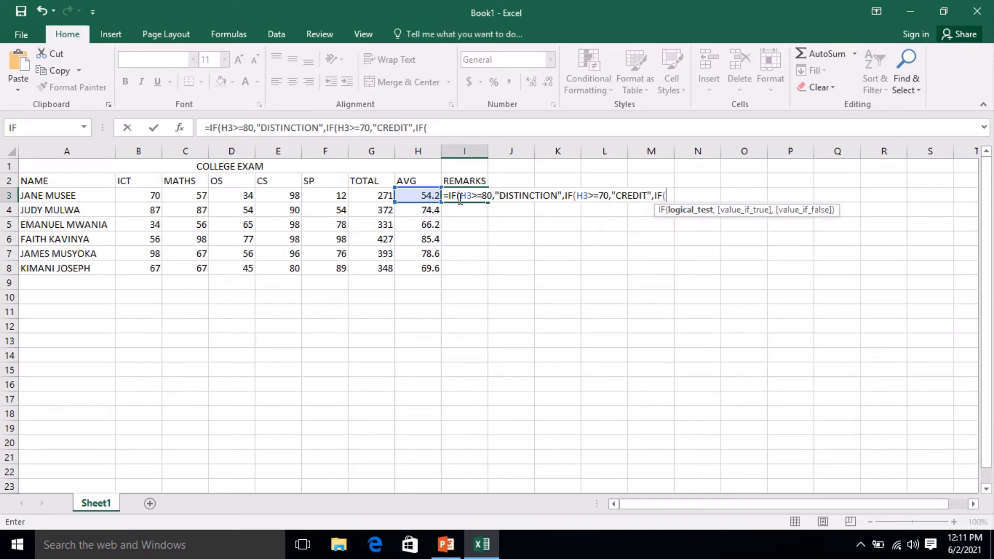
text(H3)
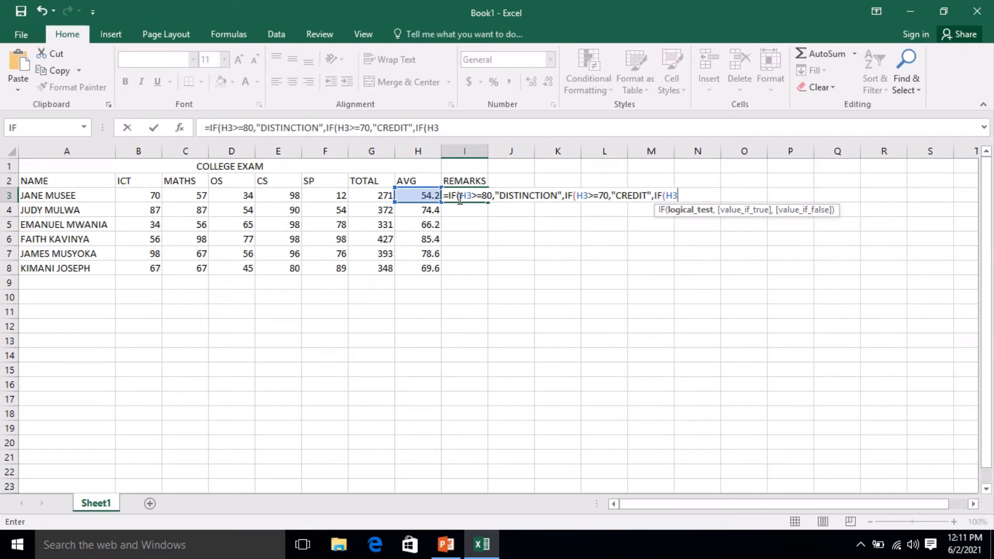
text(>=60,")
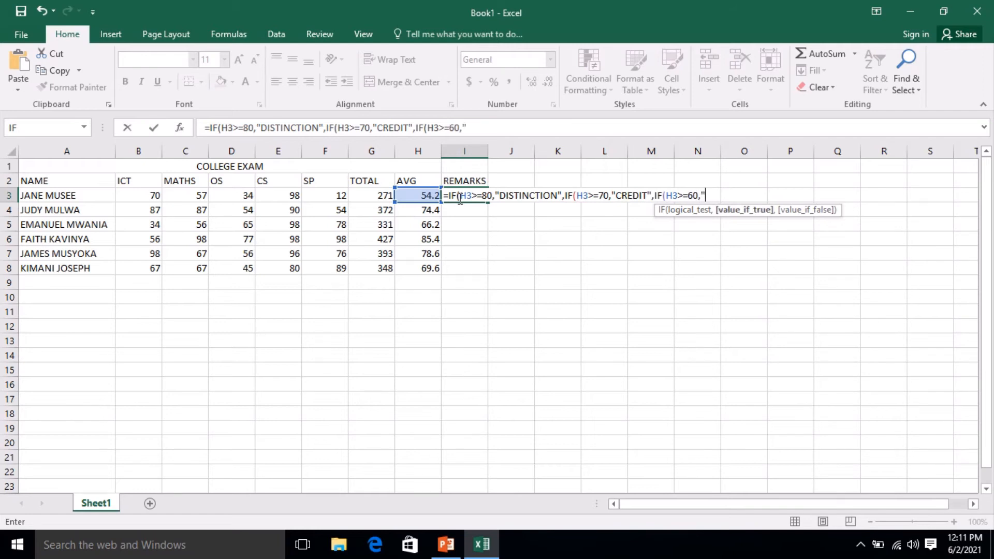
text(PASS")
text(,)
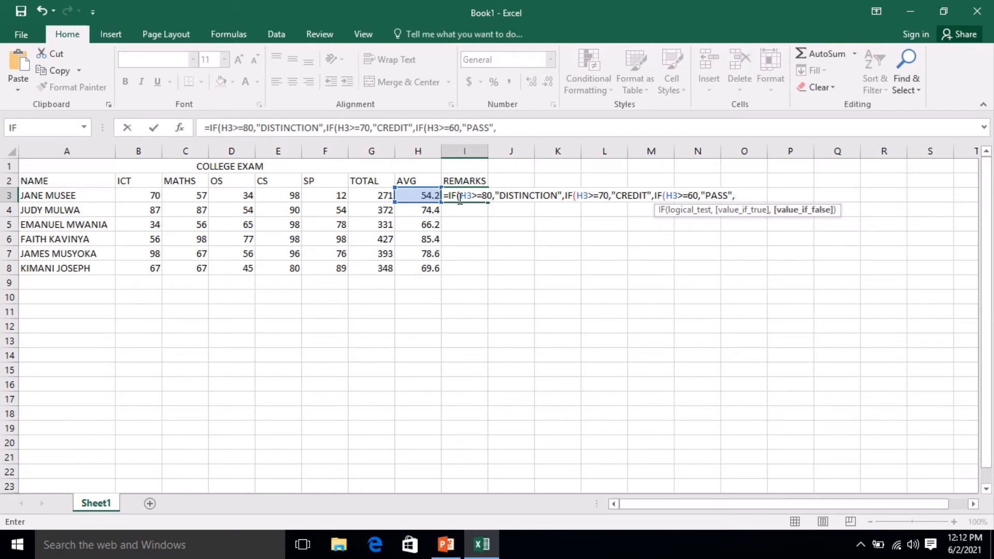
text(")
text(PULL UP"))
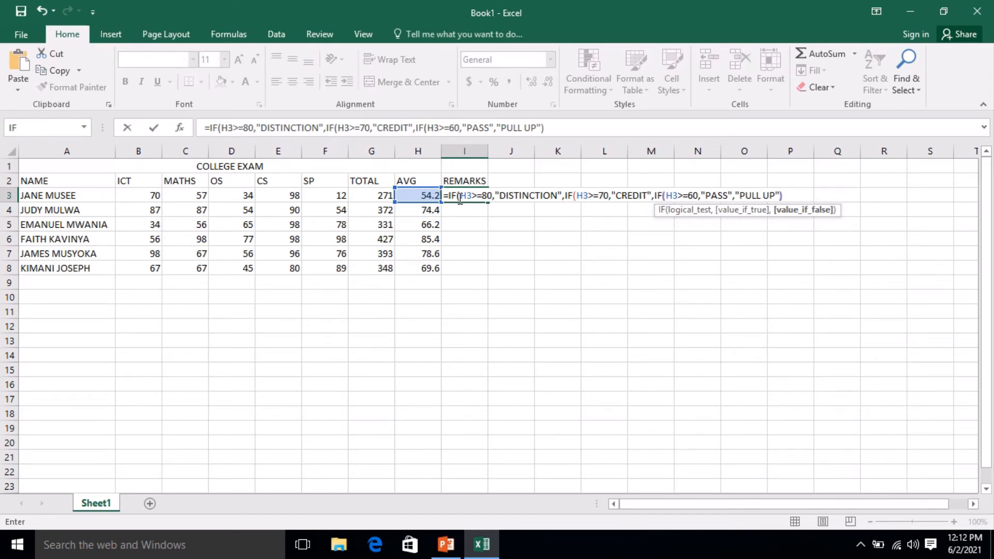
text()))
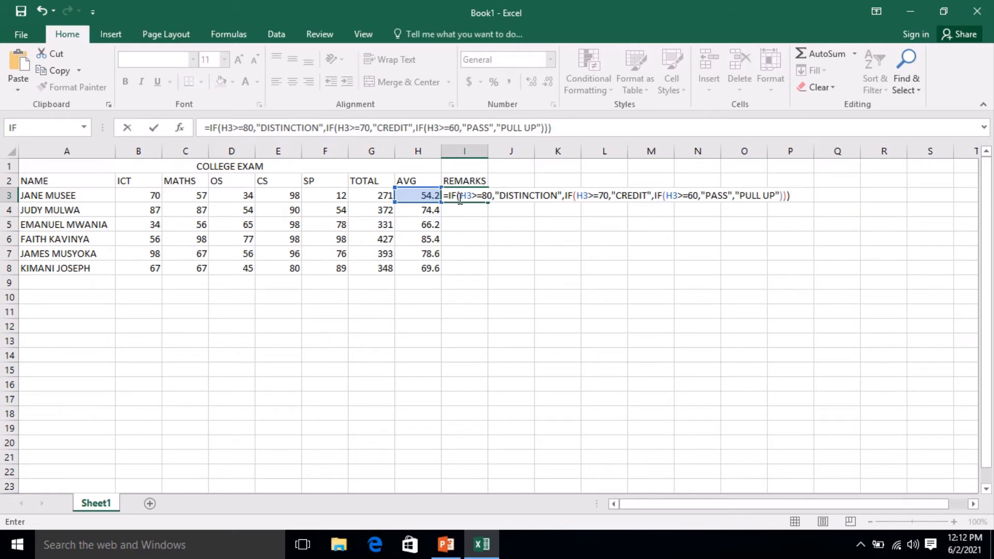
key(Return)
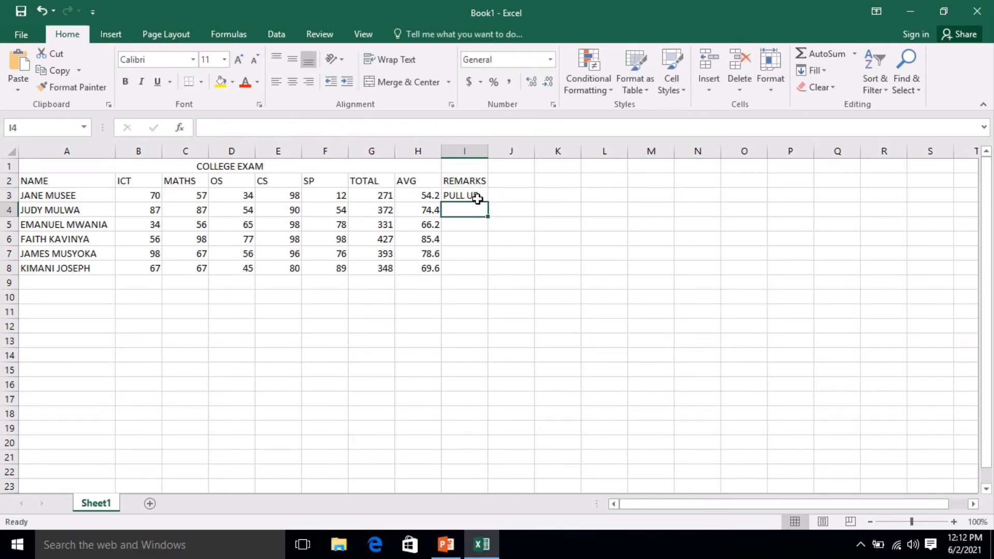
Fill the remarks formula from I3 down to I8 and widen column I to fit the longest remark
click(477, 195)
drag(488, 202, 515, 151)
click(475, 300)
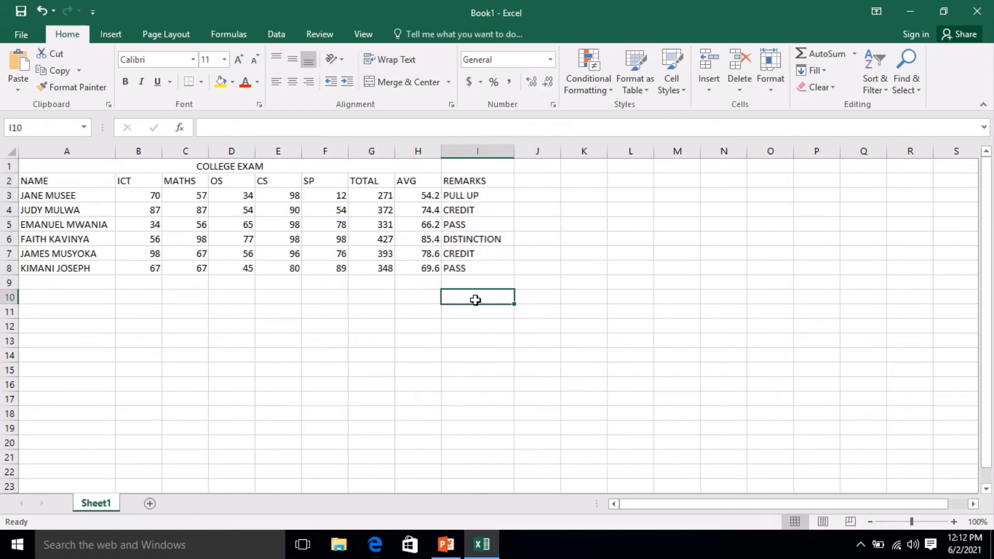
mouse_move(313, 6)
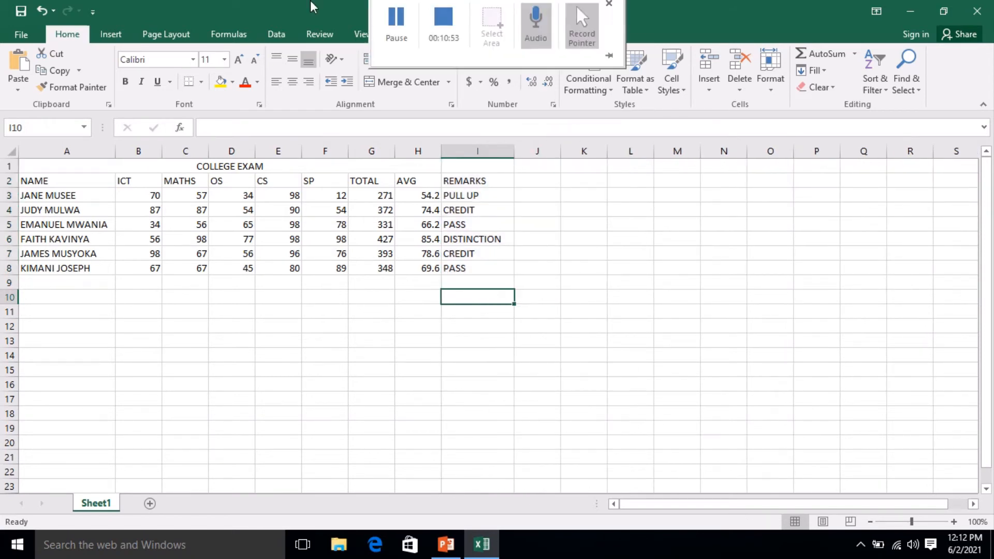
click(394, 28)
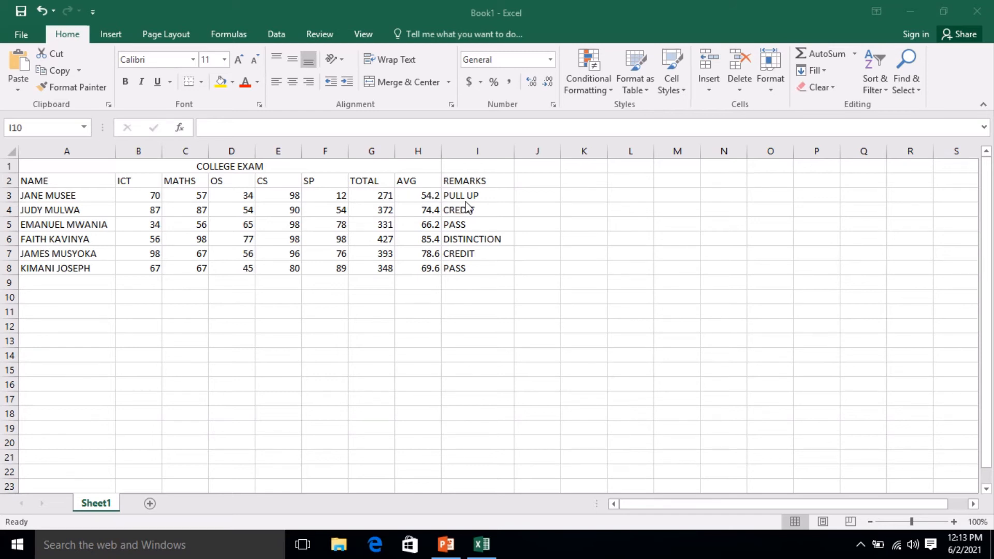
Label cell A10 MINIMUM and enter =MIN(B3:B8) in B10 to find the lowest ICT mark
click(73, 296)
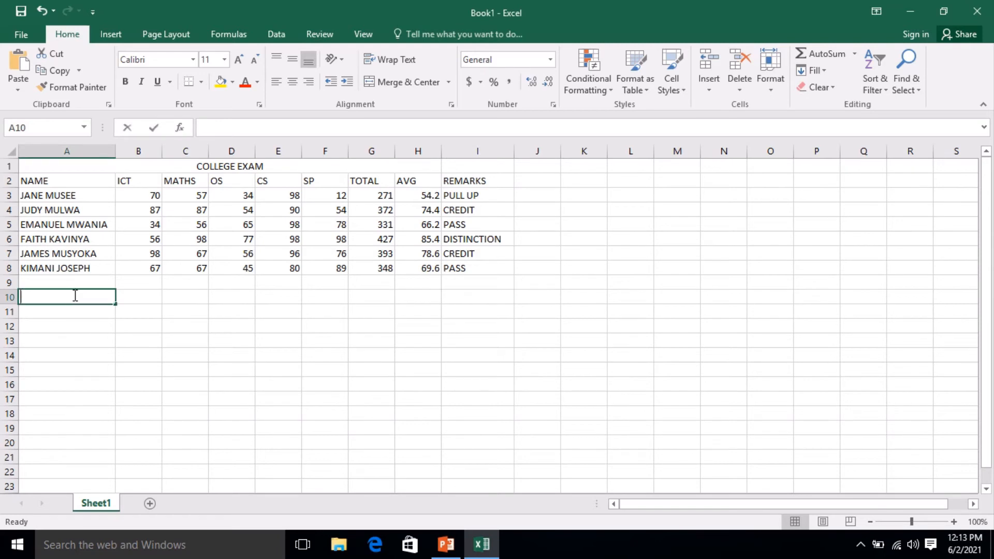
text(MINIMUM)
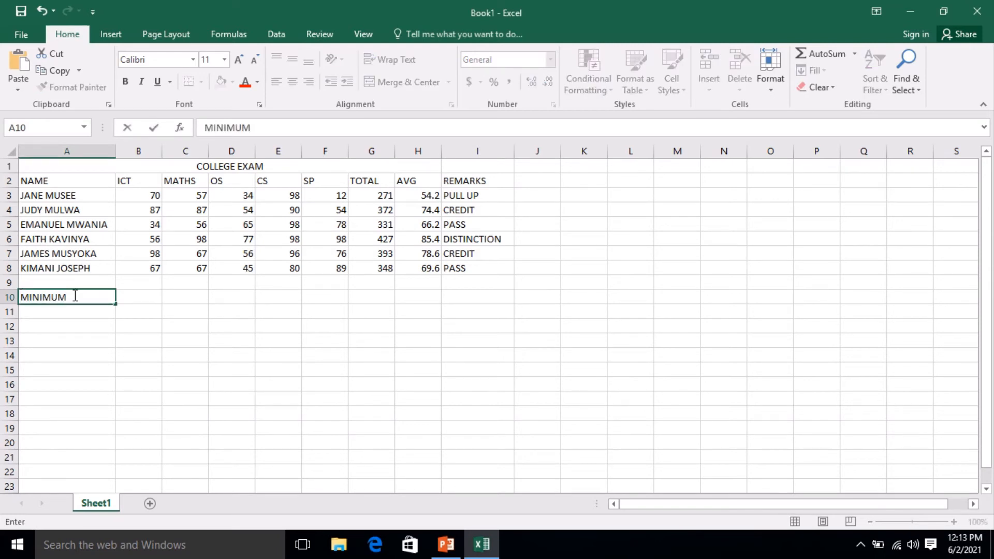
click(144, 298)
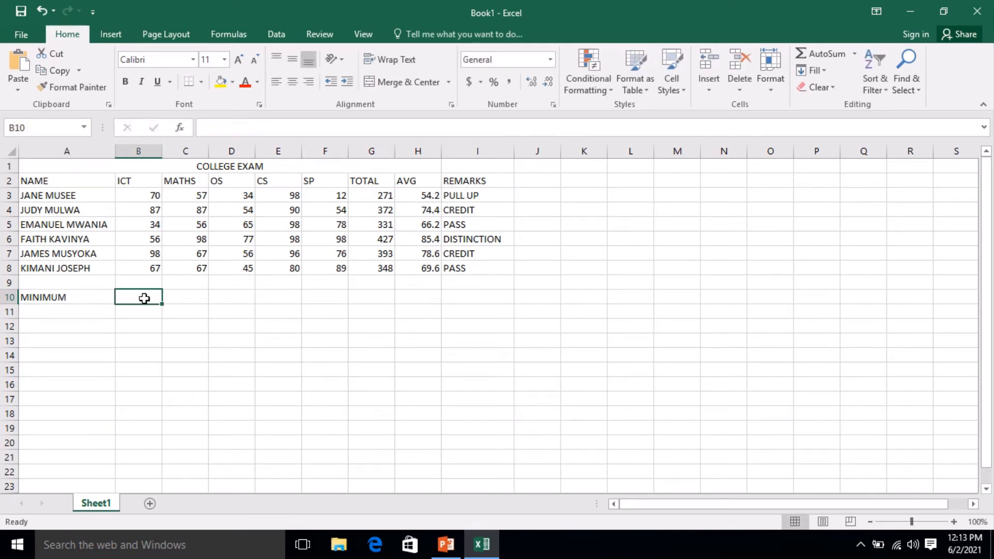
text(=MIN)
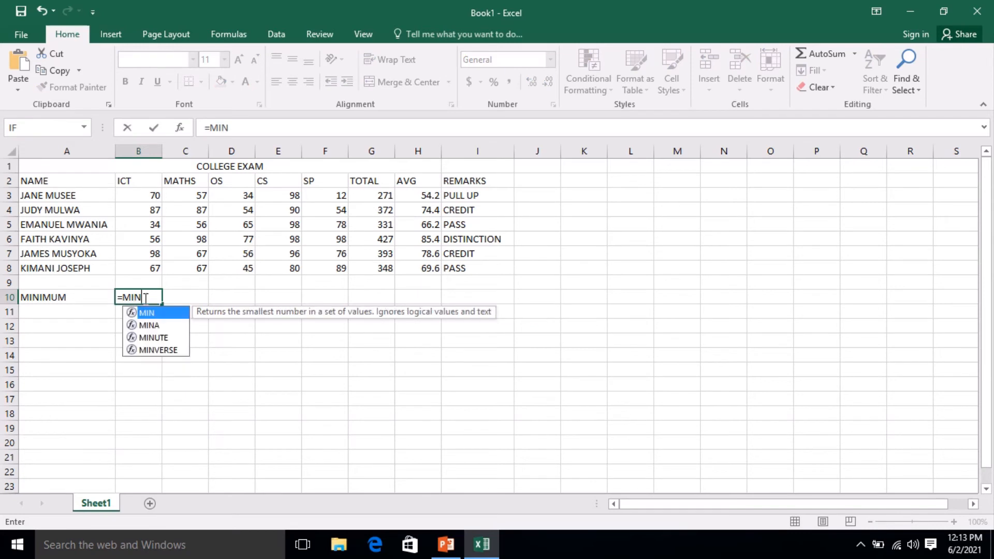
text(()
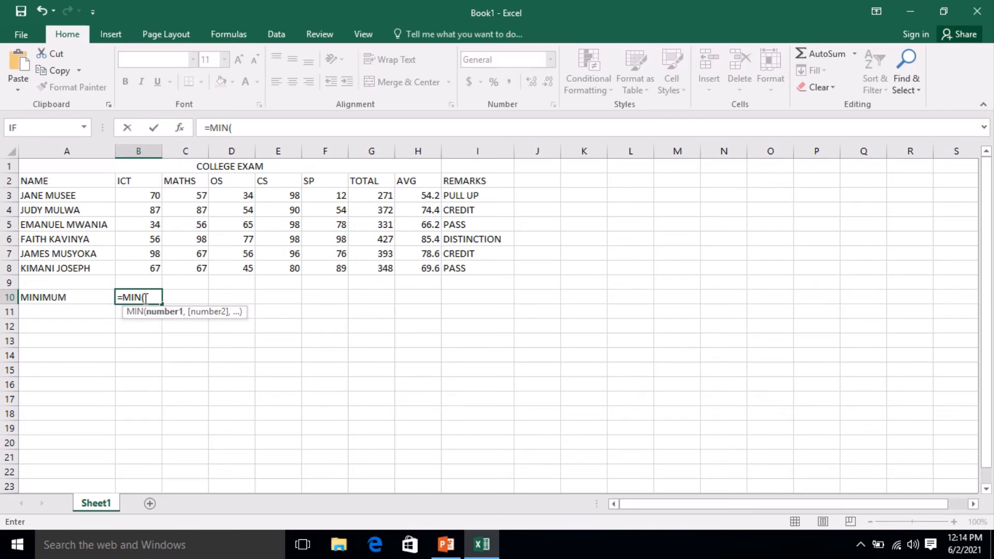
text(B3)
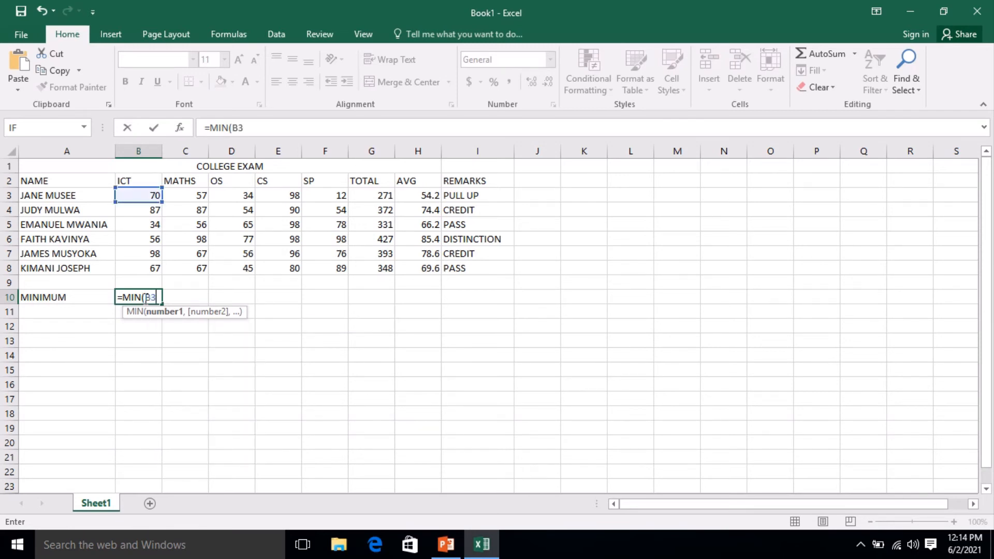
text(:8)
key(BackSpace)
text(B8)
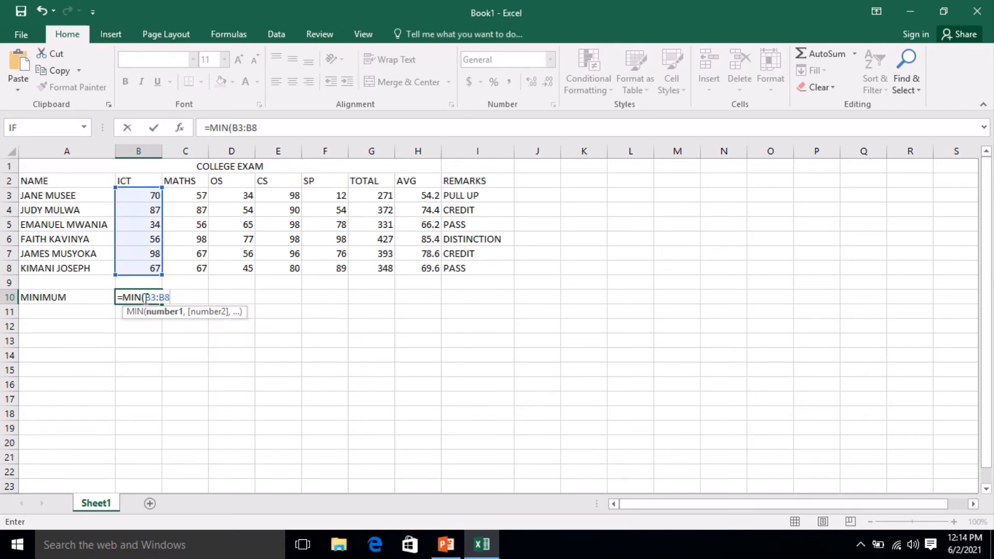
text())
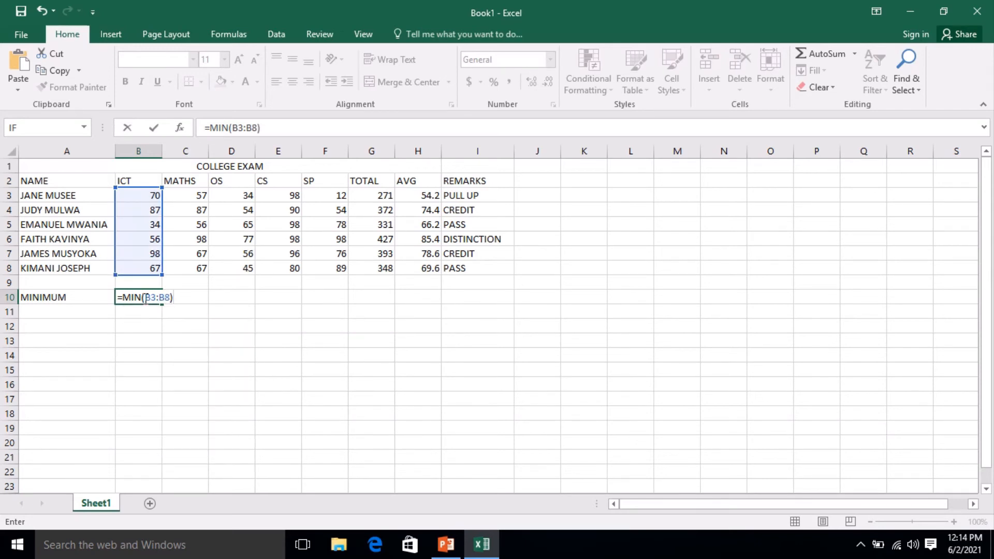
key(Return)
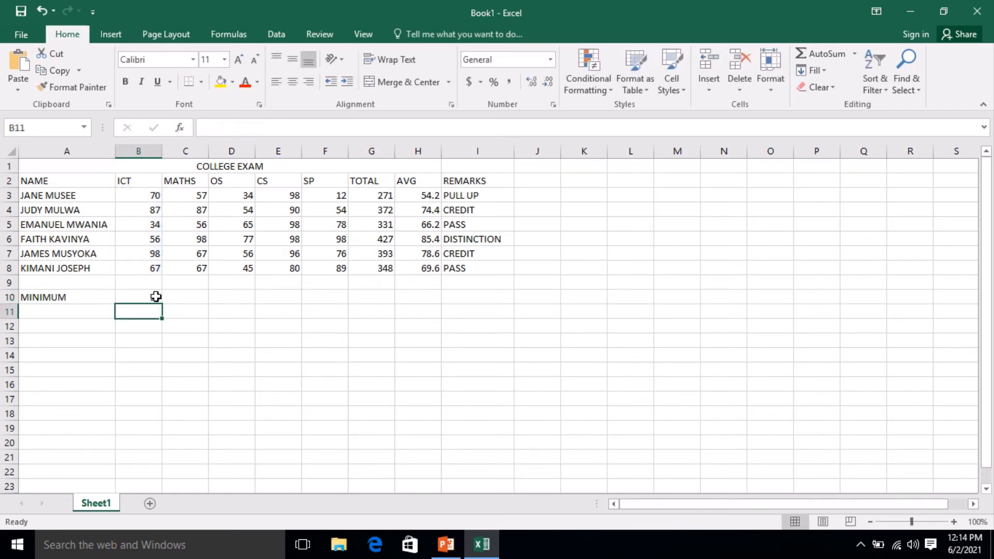
Fill the minimum formula from B10 across to H10, covering all subjects, the total and the average
click(155, 296)
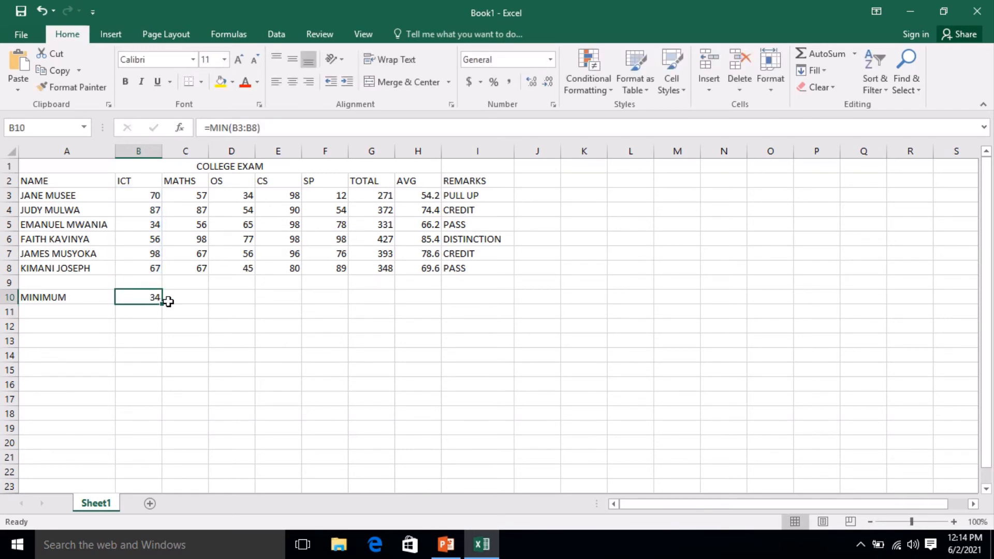
drag(163, 305, 380, 349)
click(438, 295)
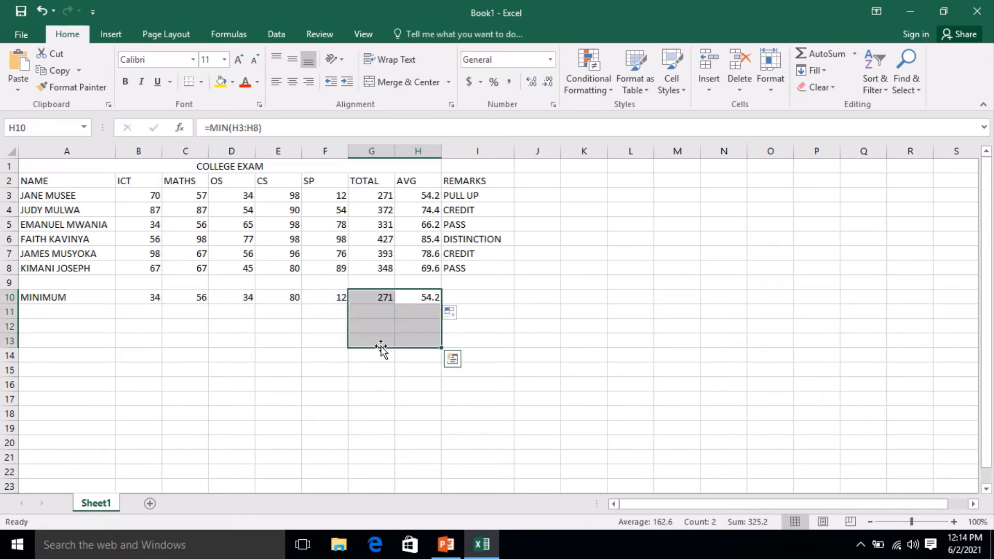
click(300, 311)
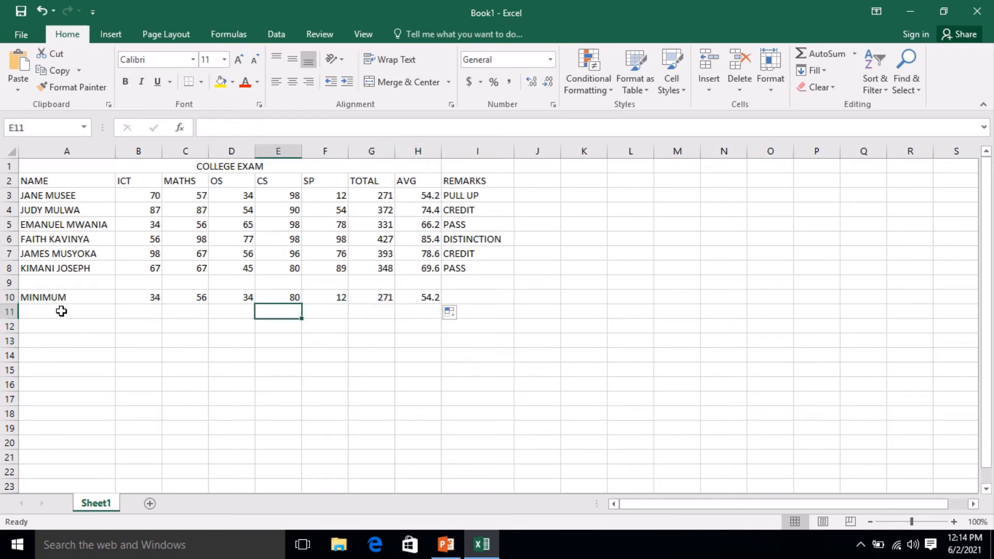
click(151, 301)
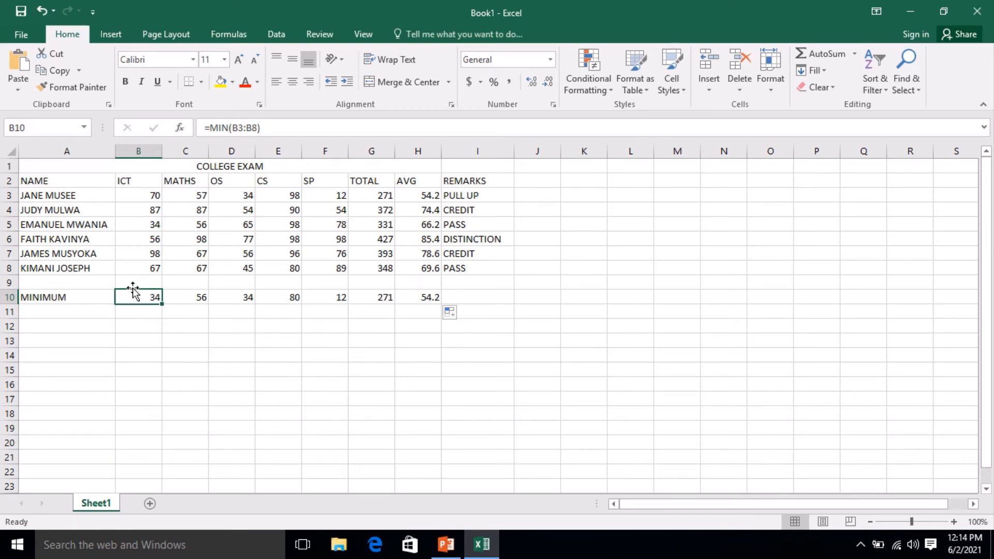
Label cell A11 MAXIMUM, directly below the minimum row
click(61, 322)
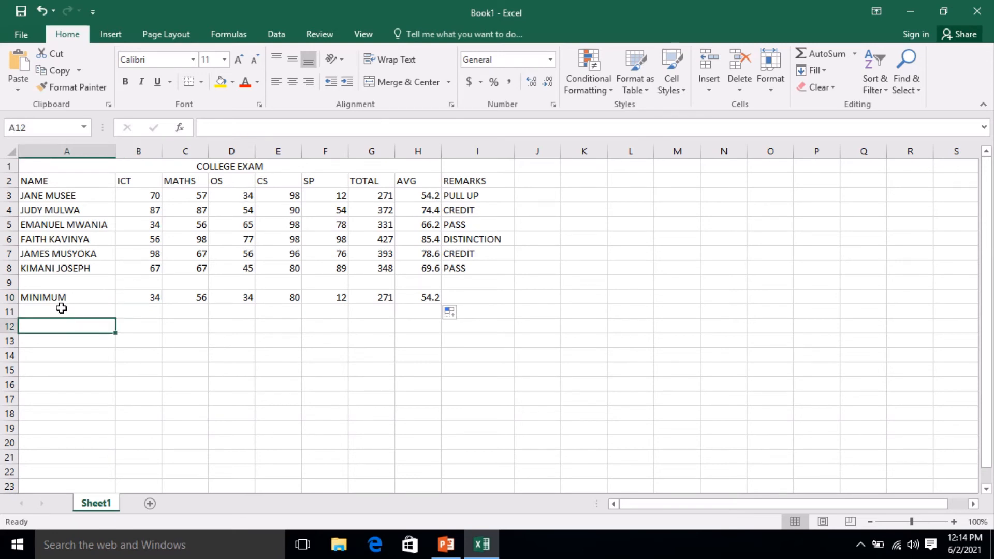
click(62, 309)
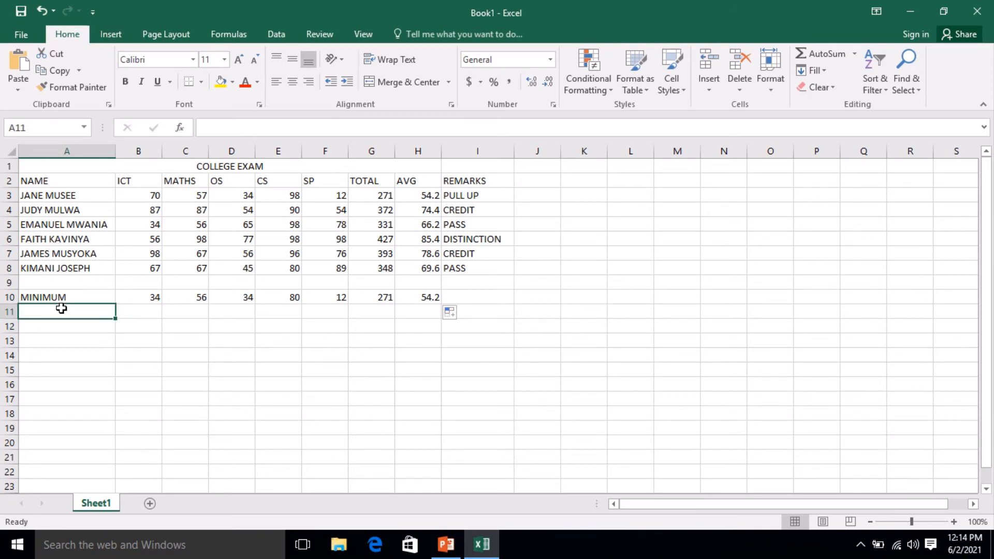
text(MAXI)
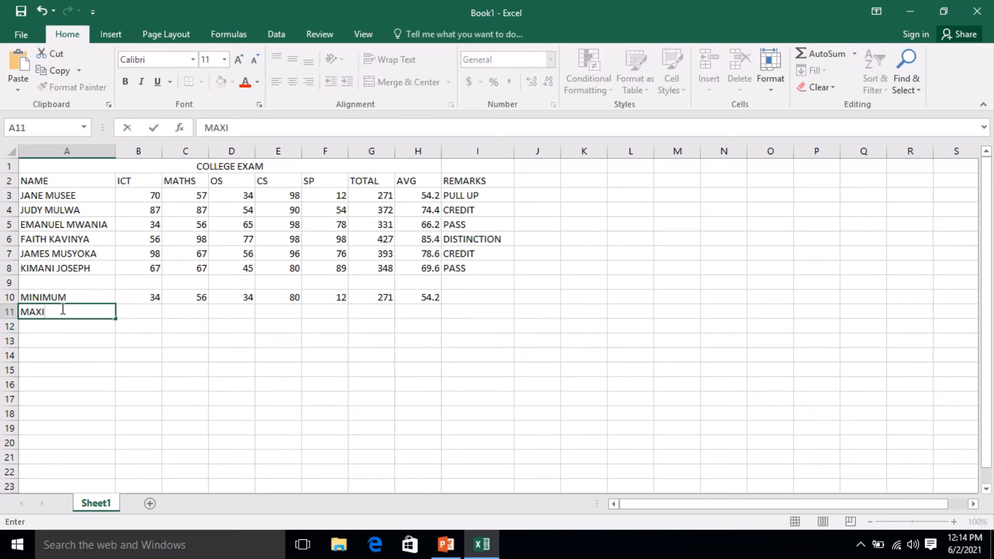
text(MUM)
Enter =MAX(B3:B8) in B11 to find the highest ICT mark
click(137, 314)
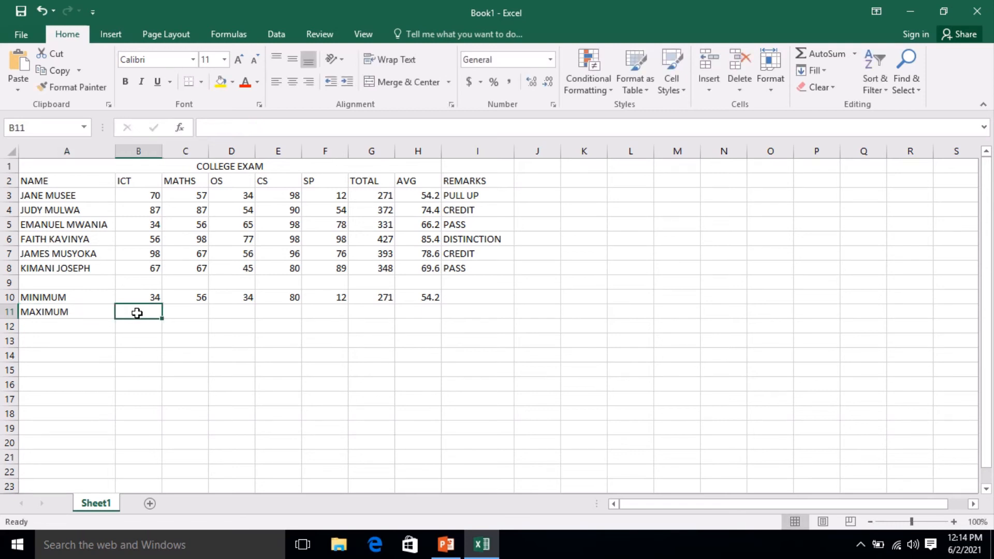
text(=MAX)
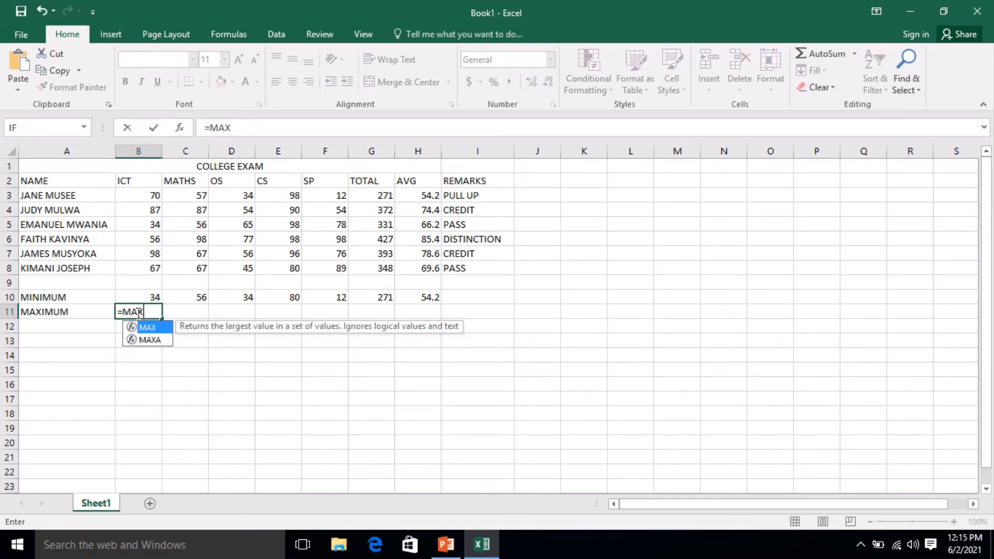
text(()
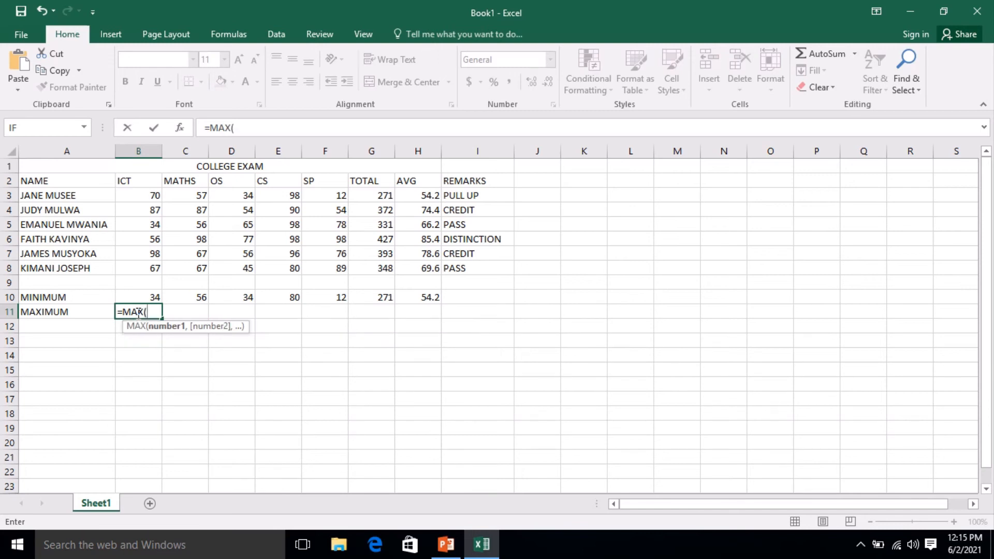
text(B3:)
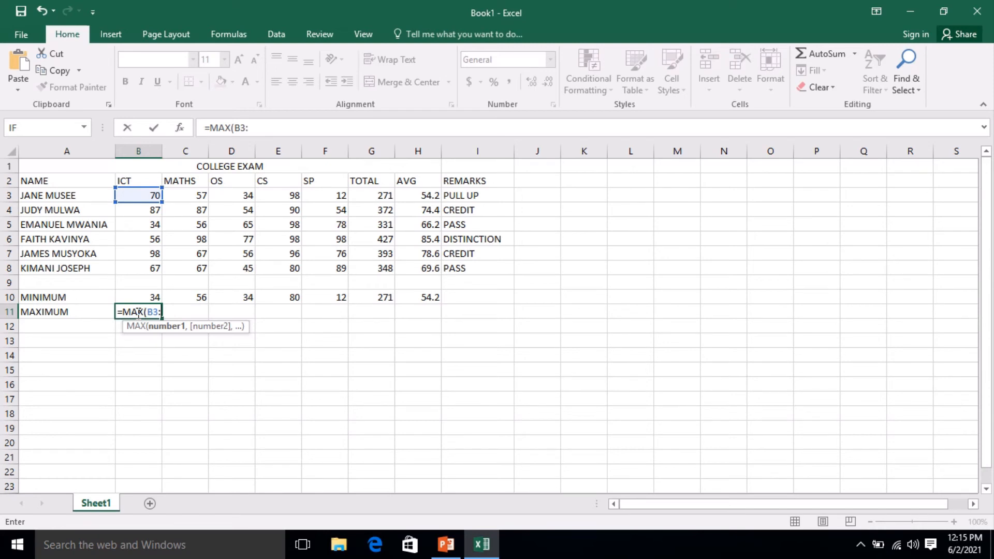
text(B)
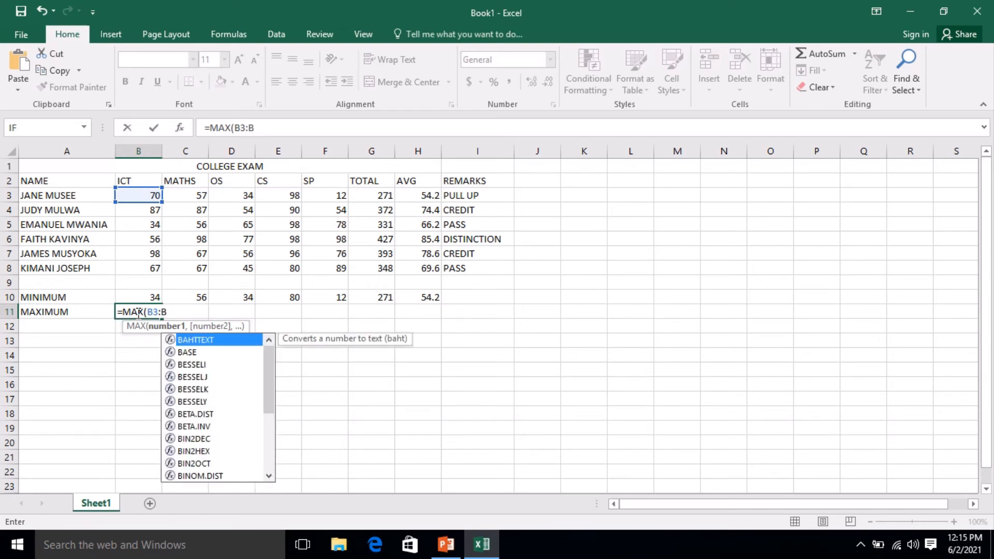
text(8)
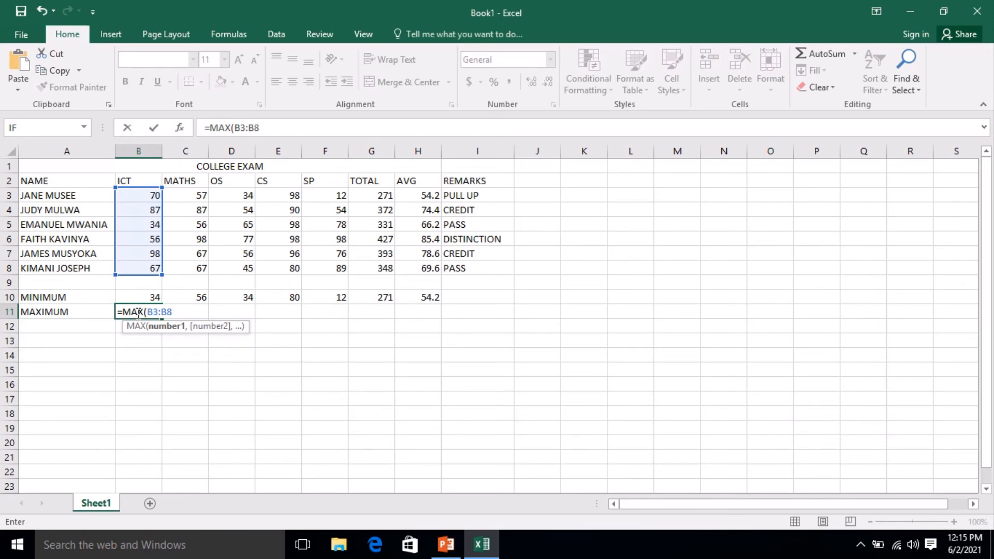
text())
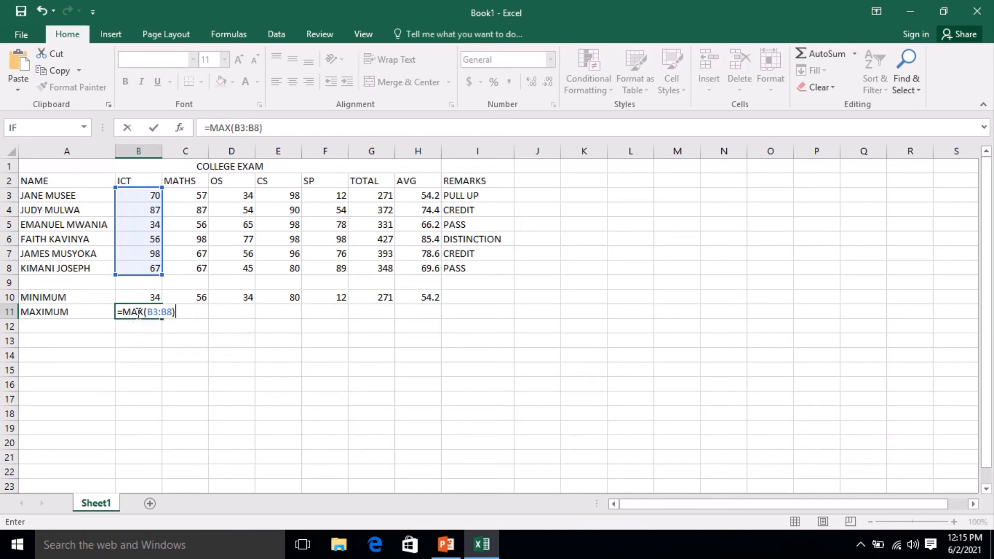
key(Return)
Fill the maximum formula from B11 across to H11, covering all subjects, the total and the average
click(137, 313)
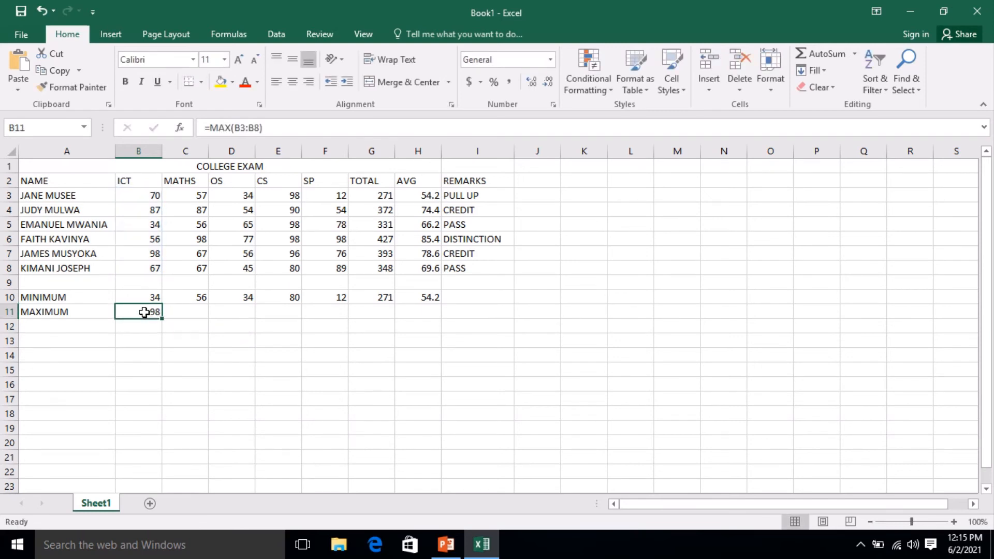
drag(167, 319, 423, 322)
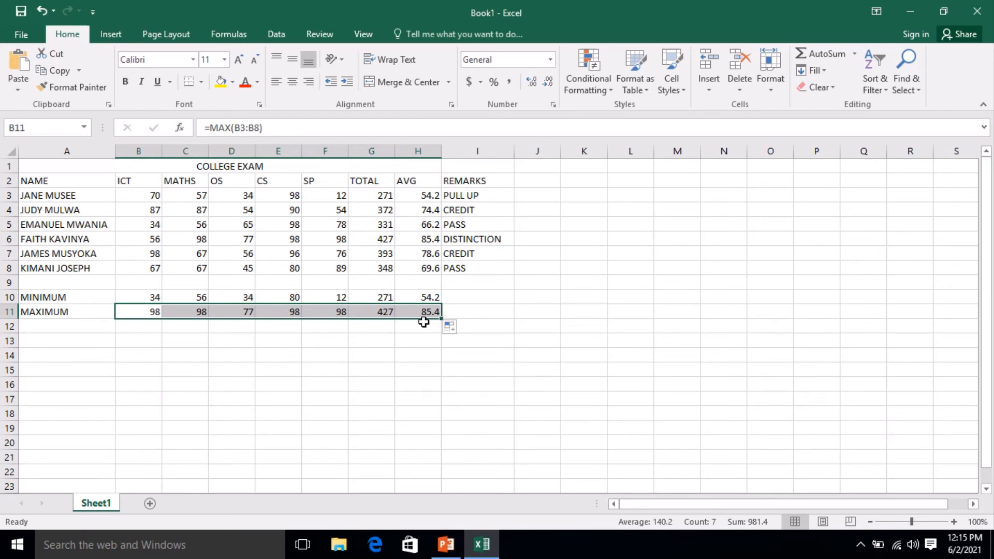
click(385, 299)
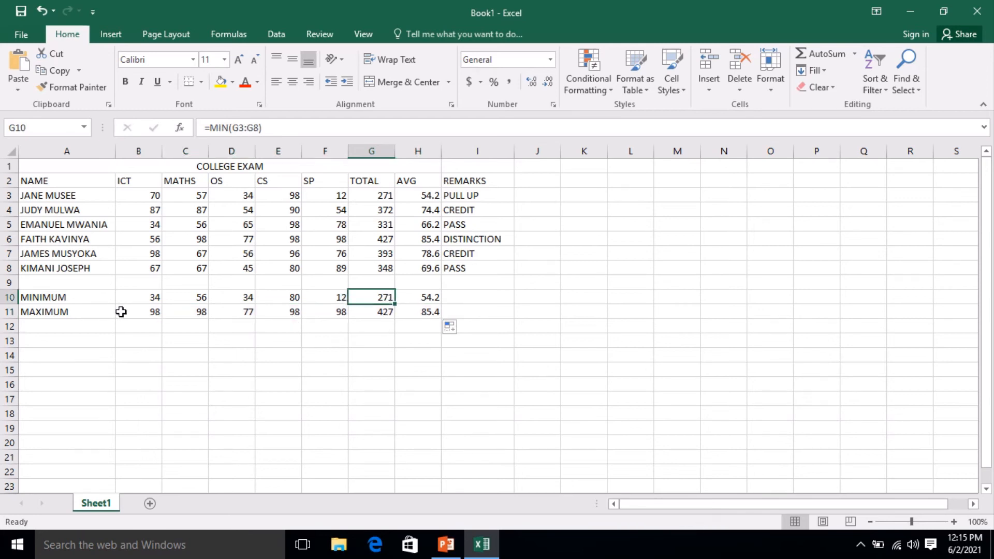
click(87, 295)
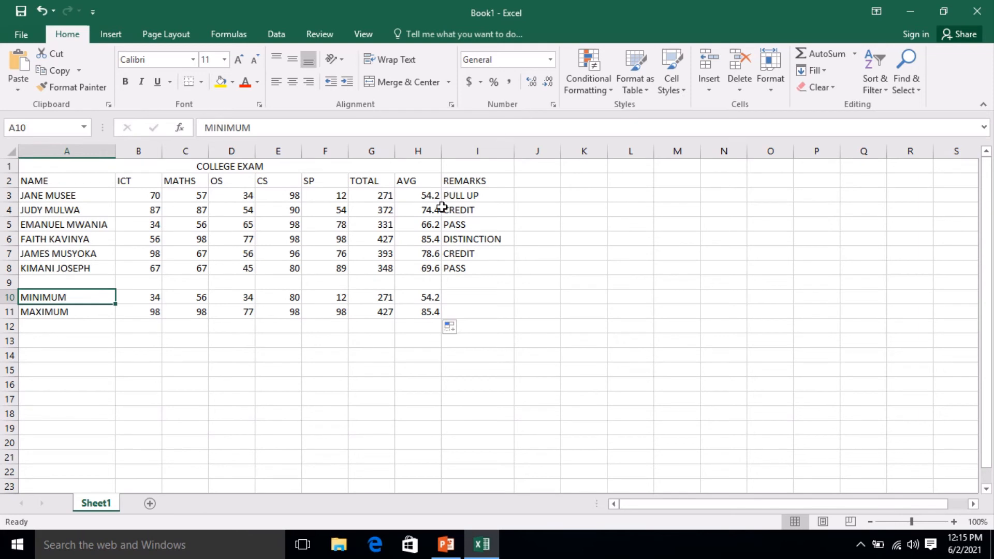
click(270, 314)
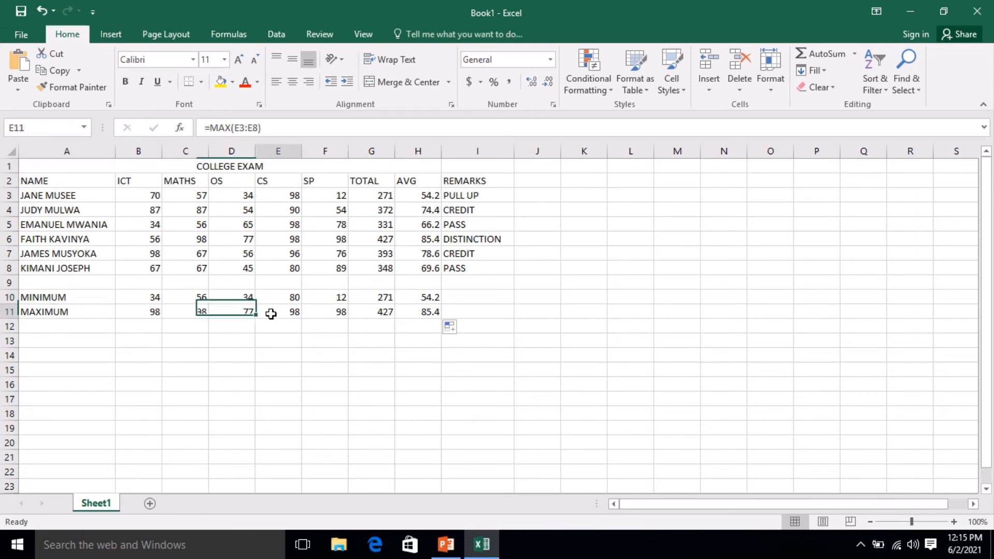
click(371, 307)
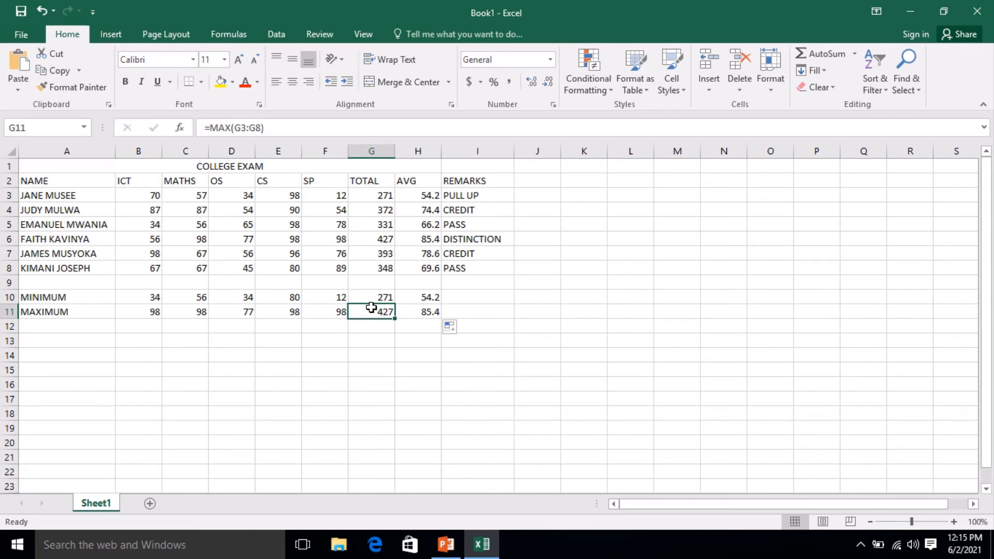
Insert a 2-D pie chart of the student names in A2:A8 and totals in G2:G8, placed below the maximum row
drag(66, 182, 73, 262)
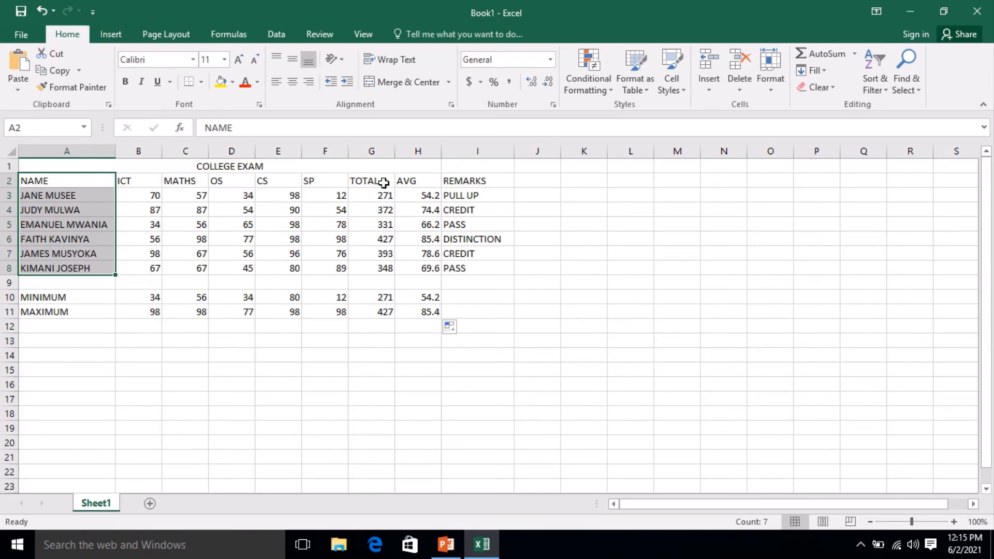
ctrl+drag(383, 183, 387, 263)
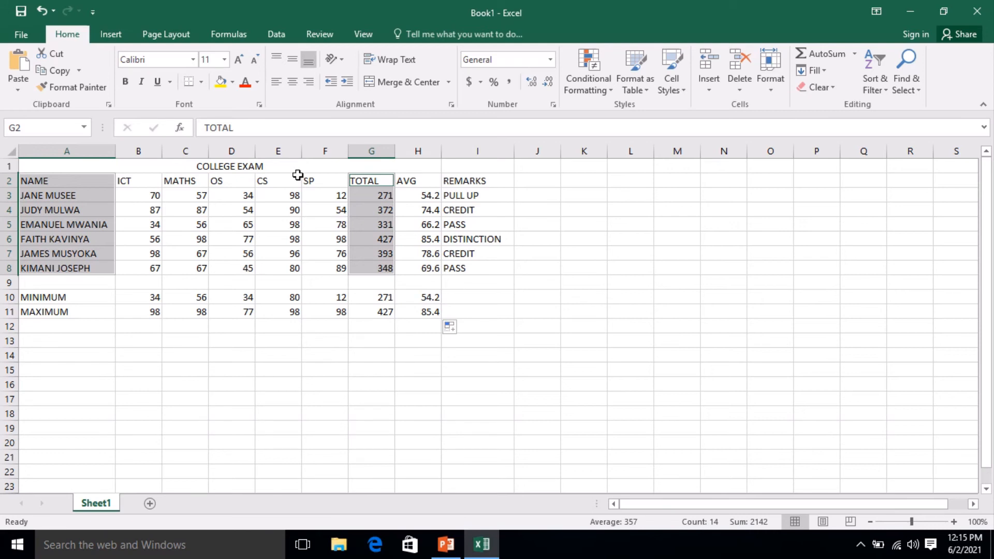
click(116, 30)
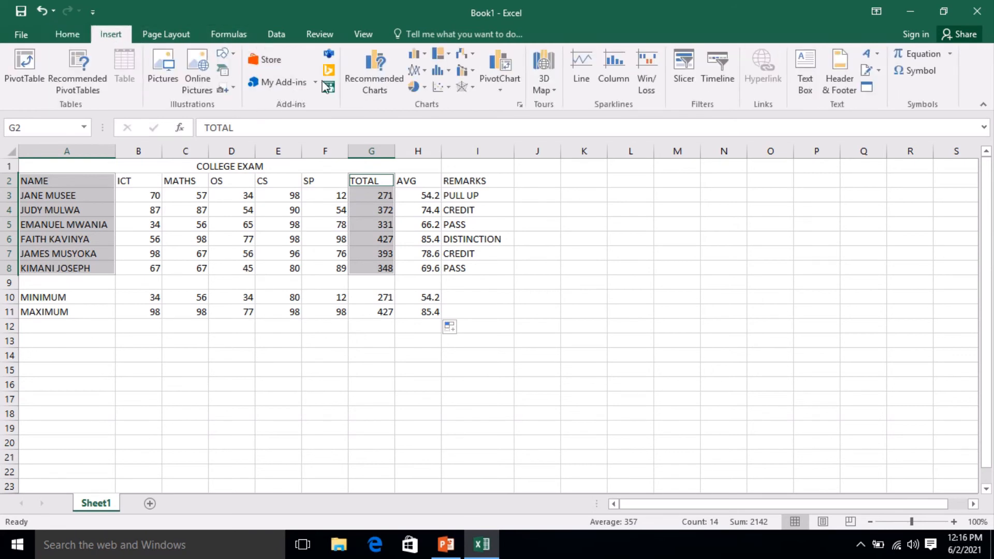
click(423, 86)
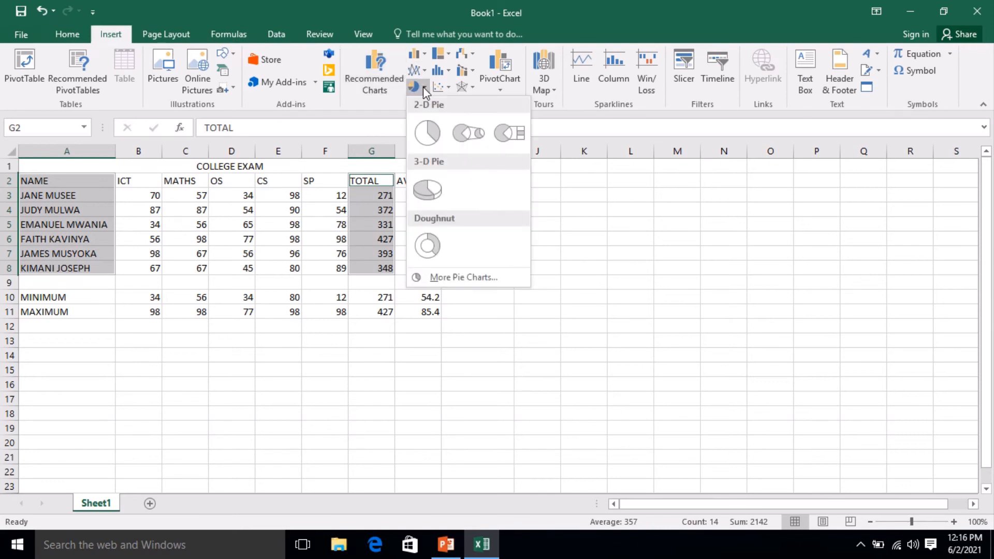
click(436, 142)
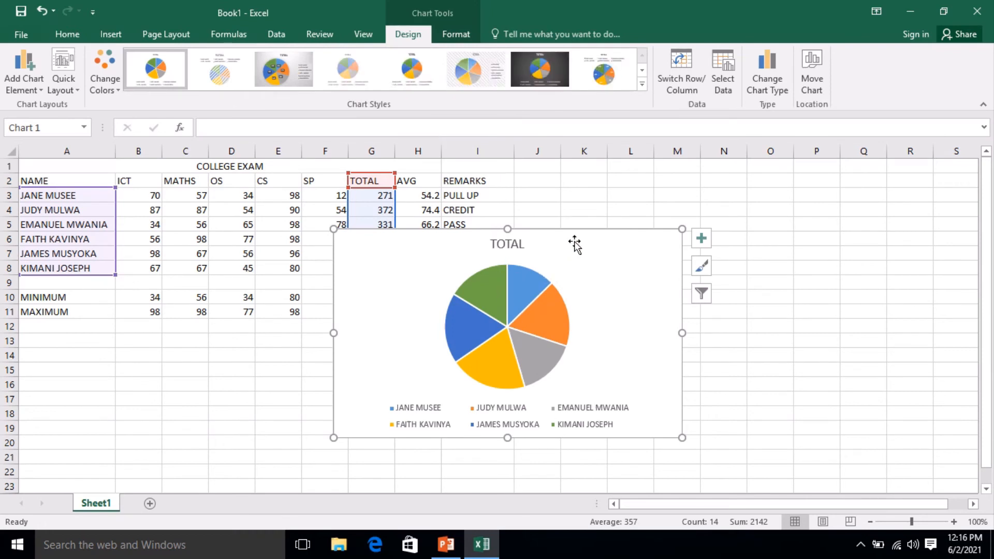
drag(575, 240, 293, 374)
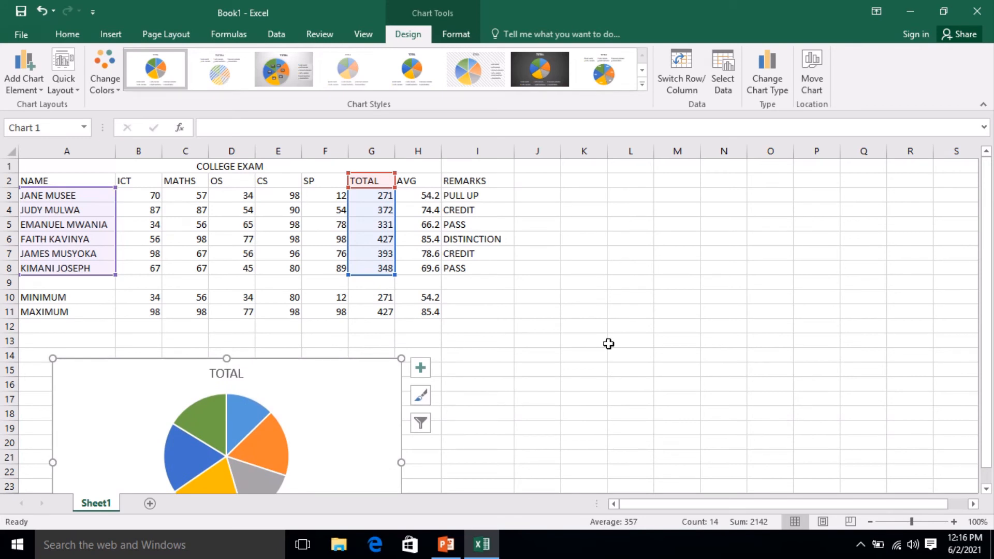
drag(989, 284, 985, 431)
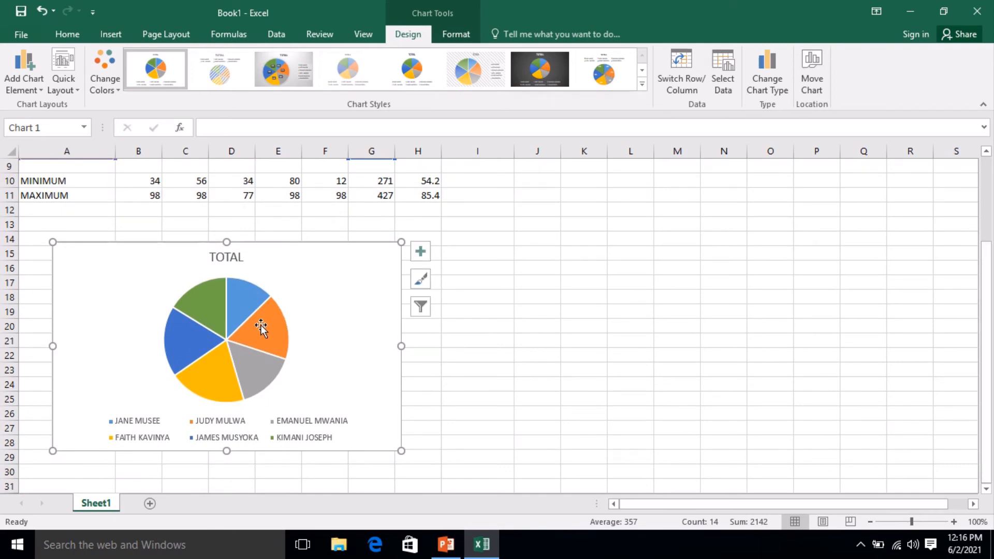
click(242, 259)
key(BackSpace)
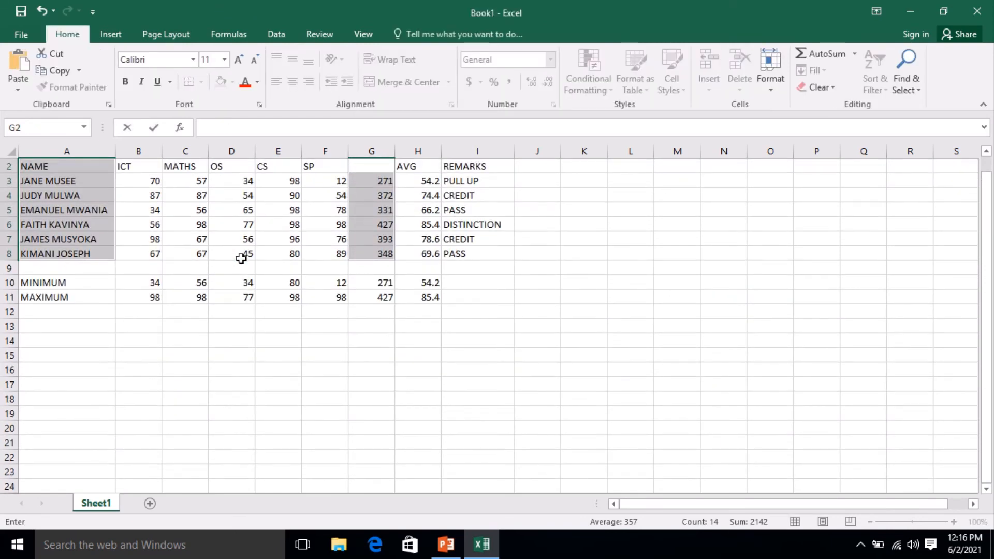
key(ctrl+z)
key(Escape)
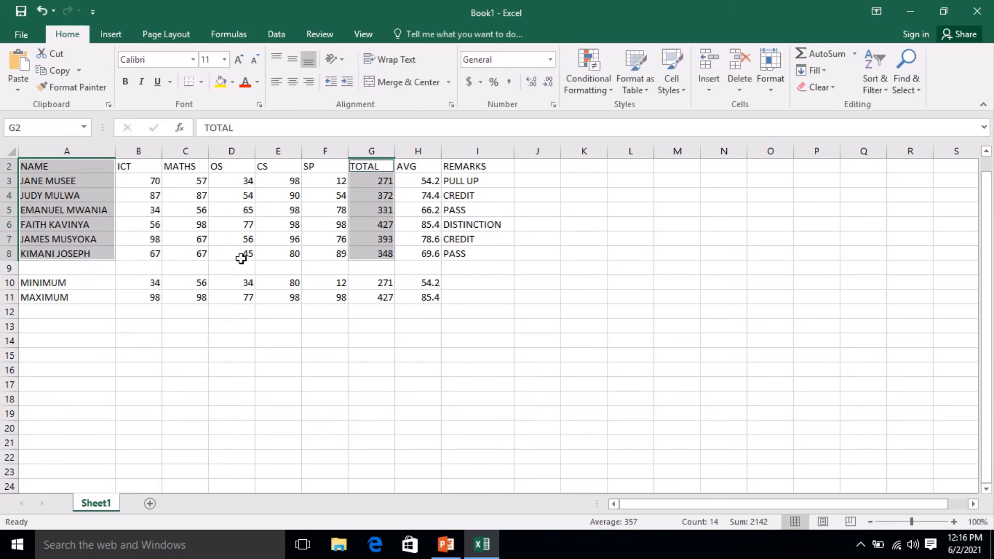
click(265, 426)
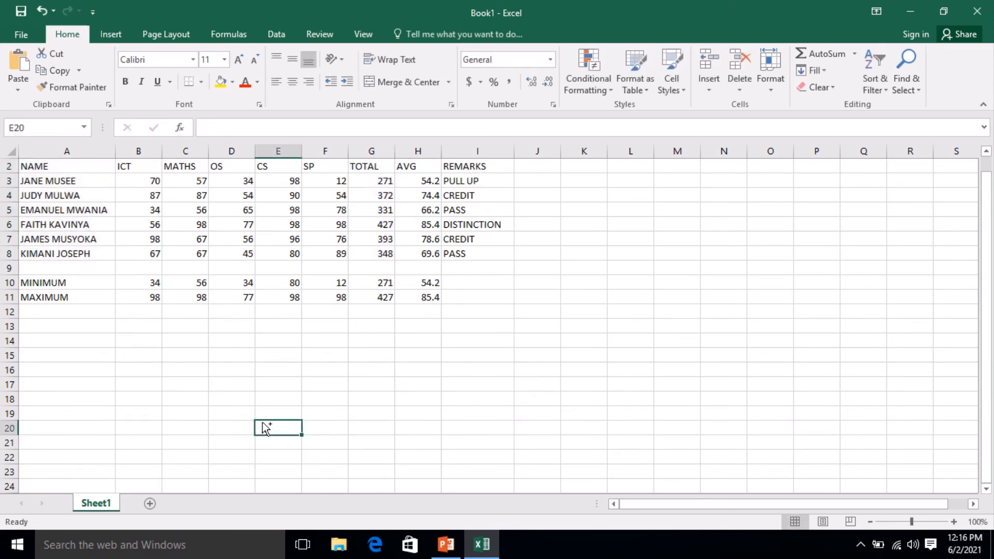
key(ctrl+z)
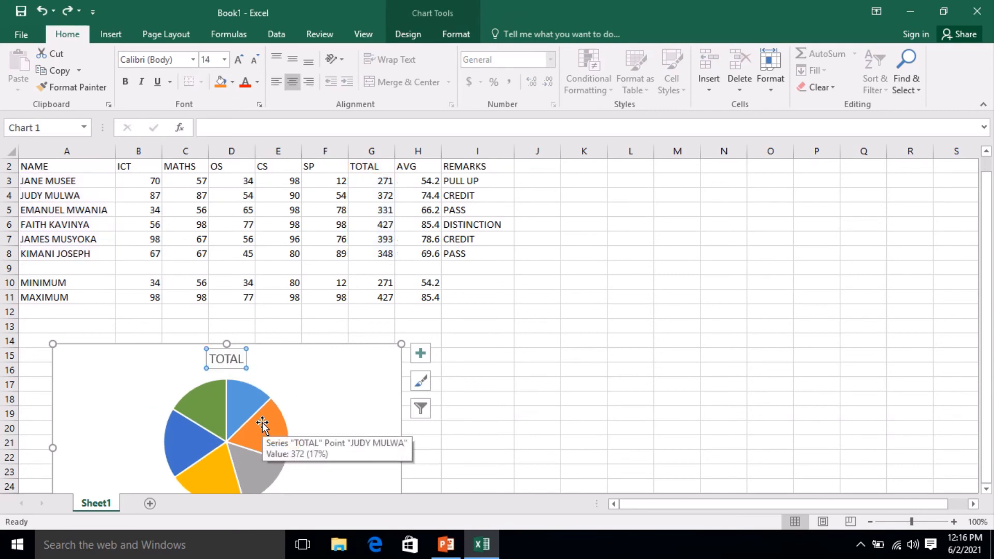
Replace the pie chart's title with CHART FOR PERFOMANCE
click(243, 360)
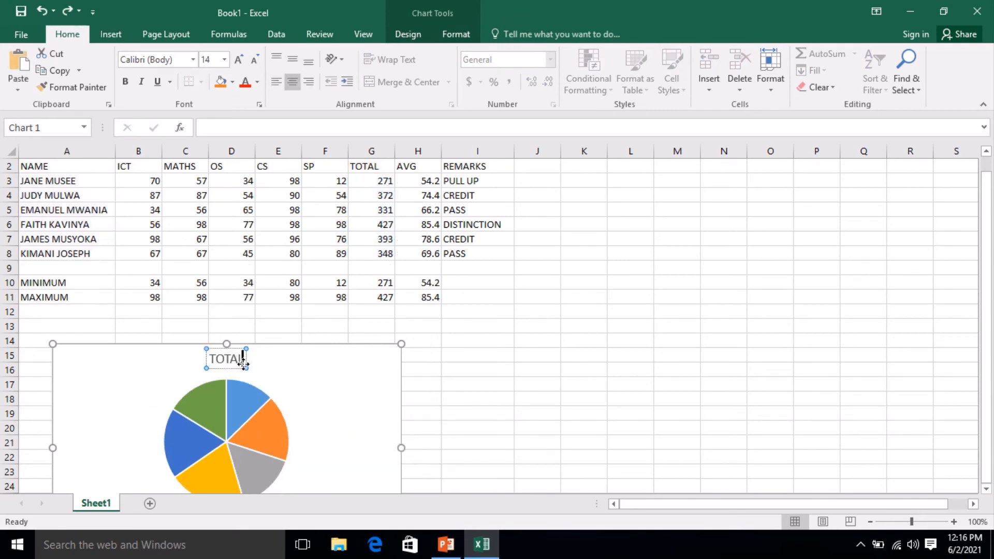
key(BackSpace)
key(BackSpace)
key(BackSpace)
key(BackSpace)
key(BackSpace)
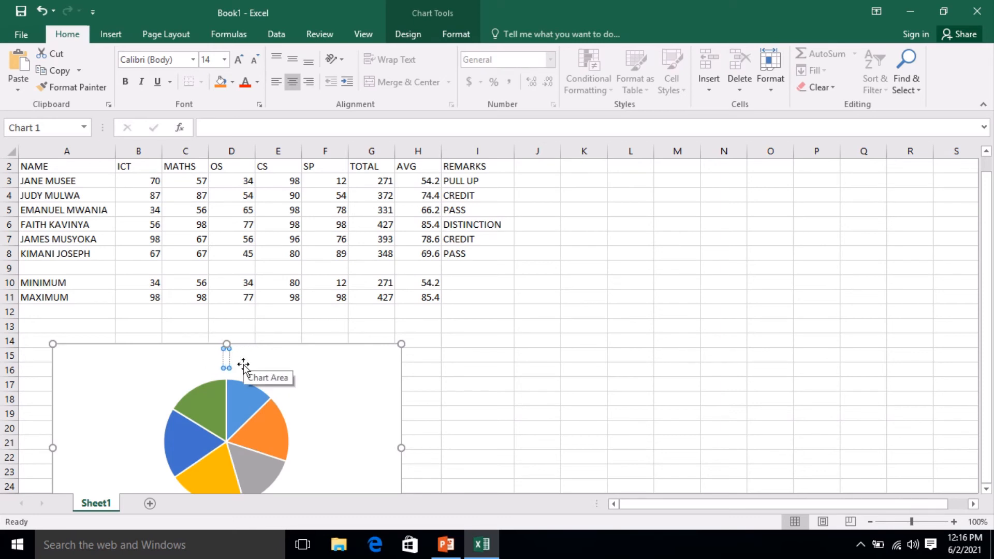
text(CHART FOR)
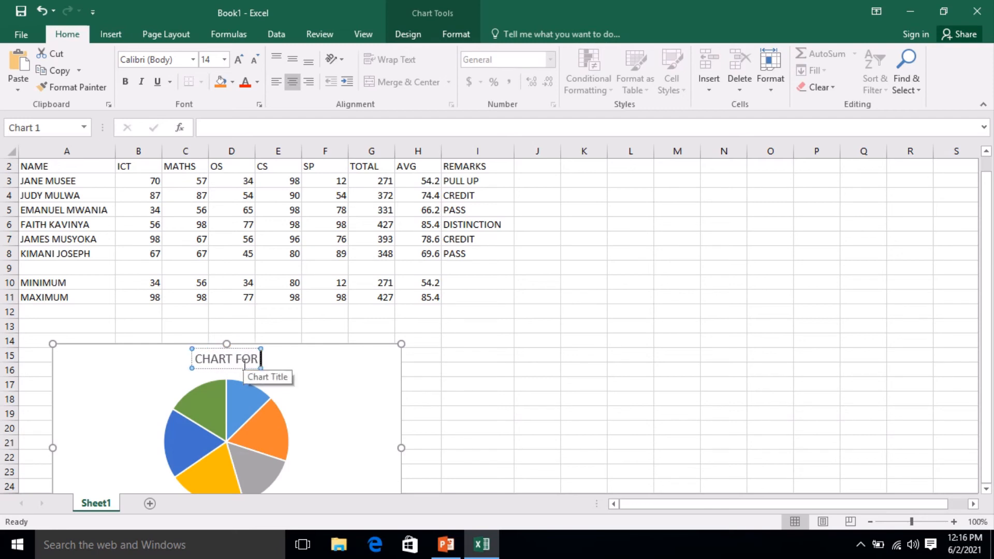
text( PERFO)
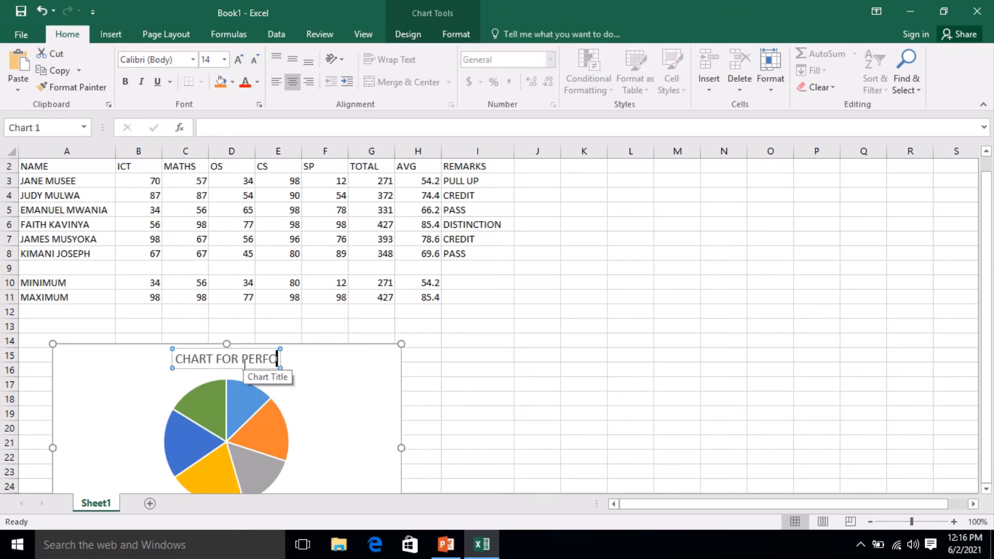
text(MANCE)
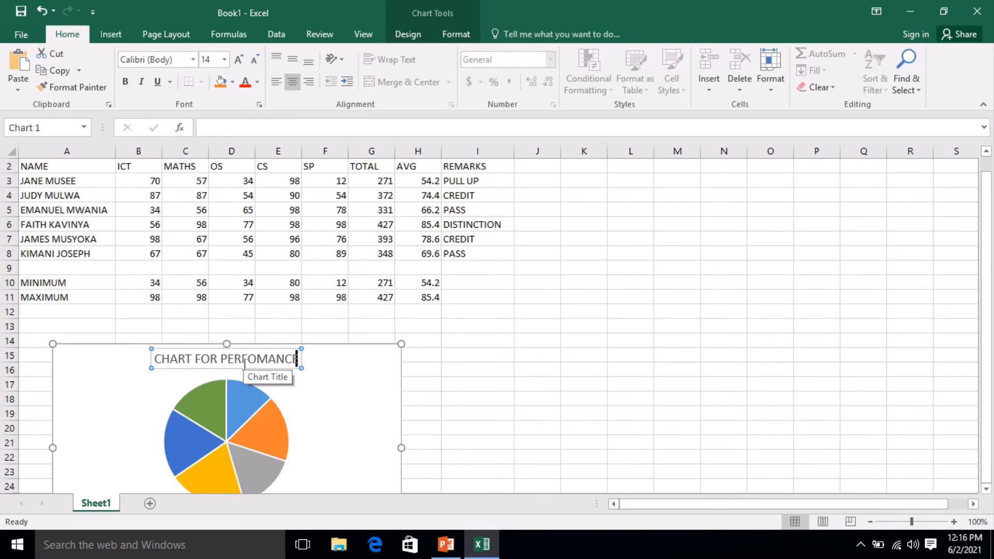
Add data labels to the pie chart's slices
click(243, 387)
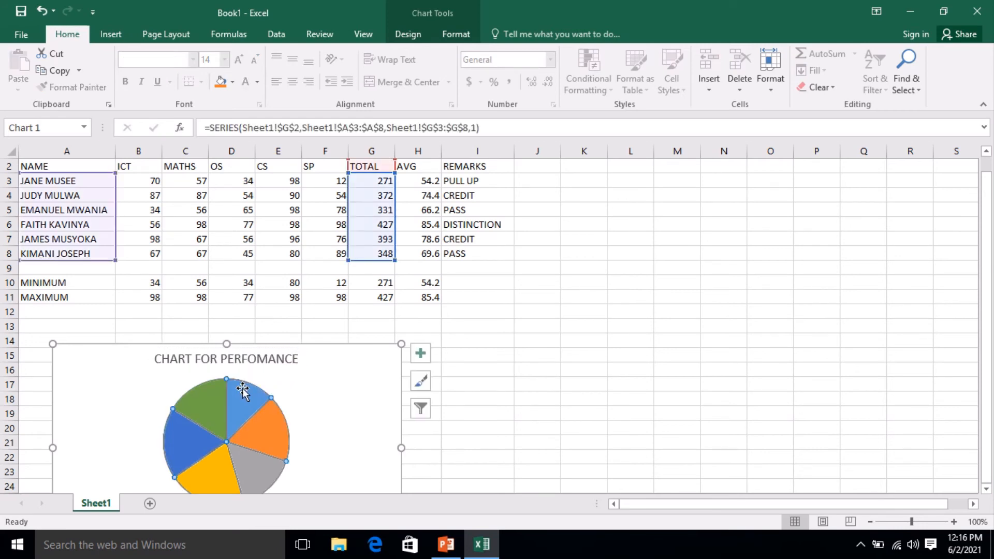
right_click(243, 387)
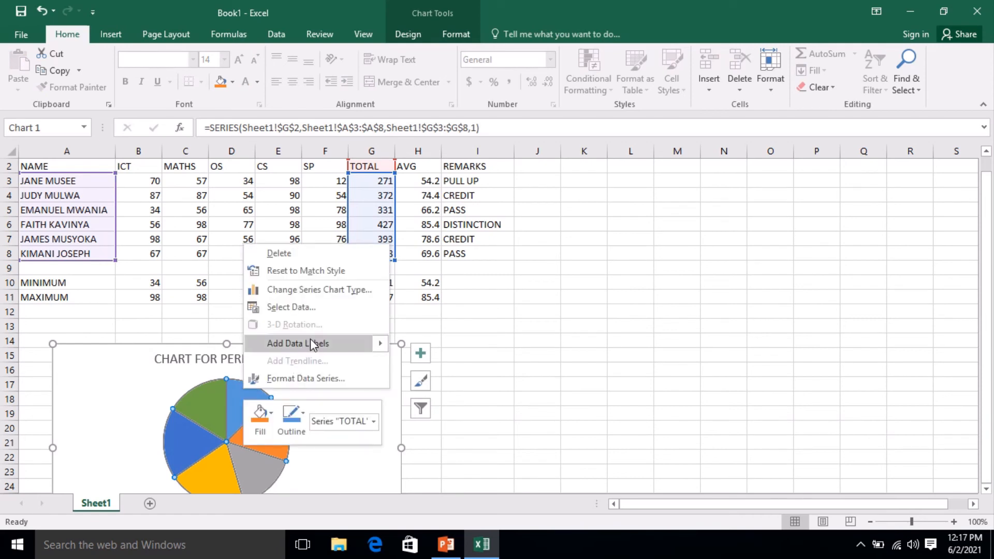
mouse_move(312, 344)
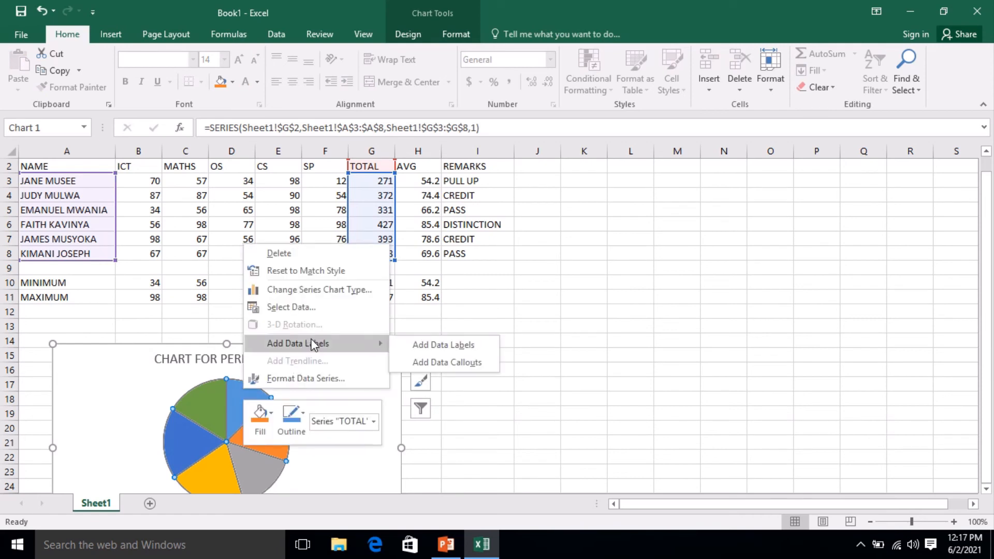
click(428, 343)
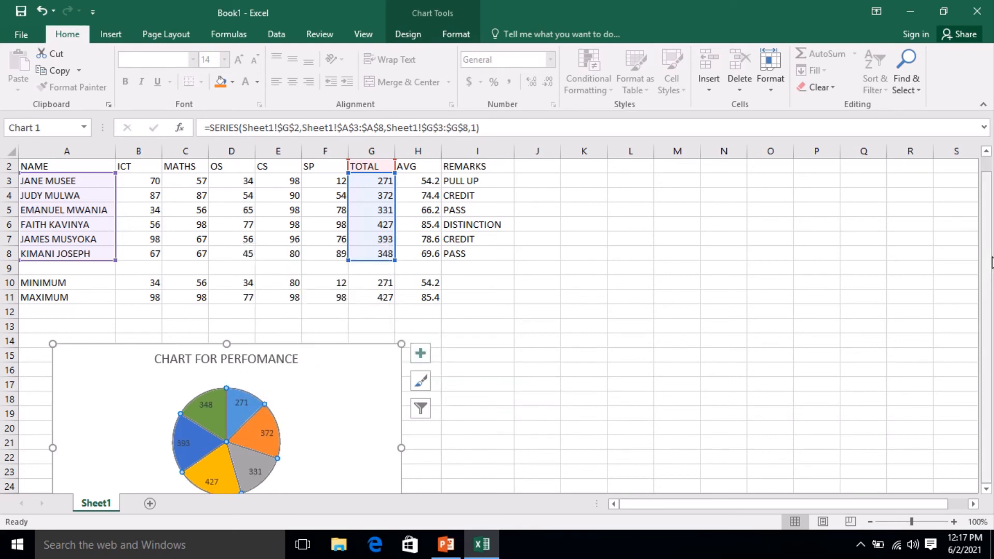
drag(989, 263, 989, 345)
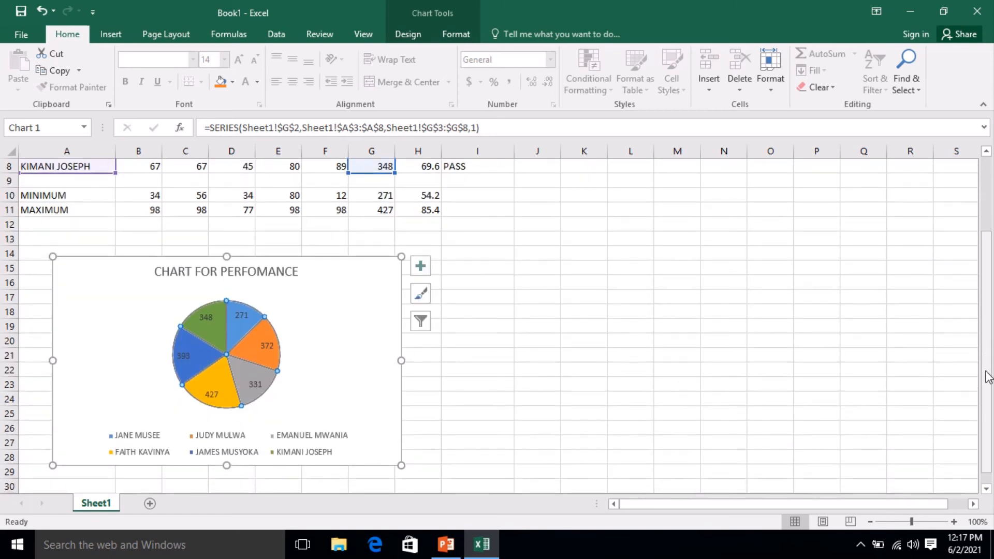
right_click(337, 342)
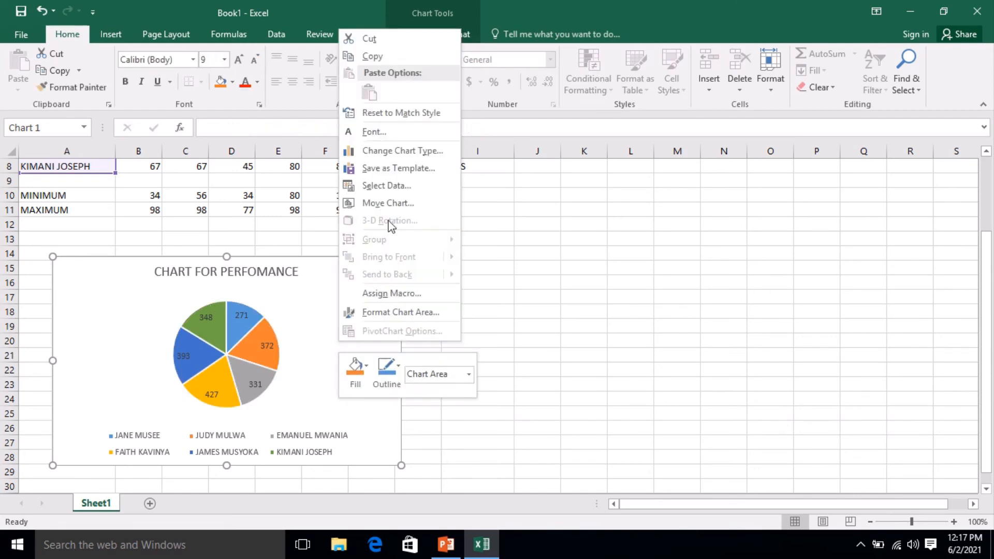
click(389, 207)
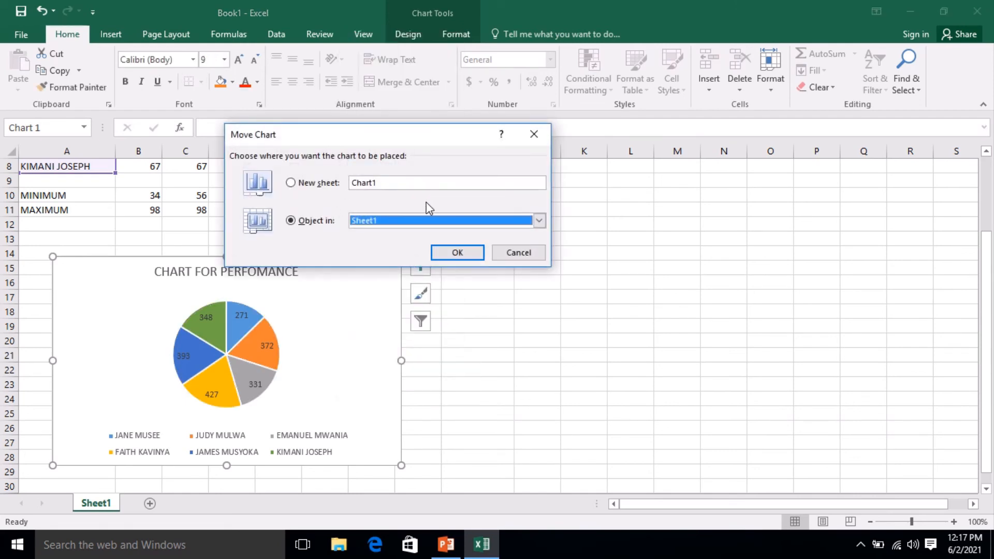
click(384, 222)
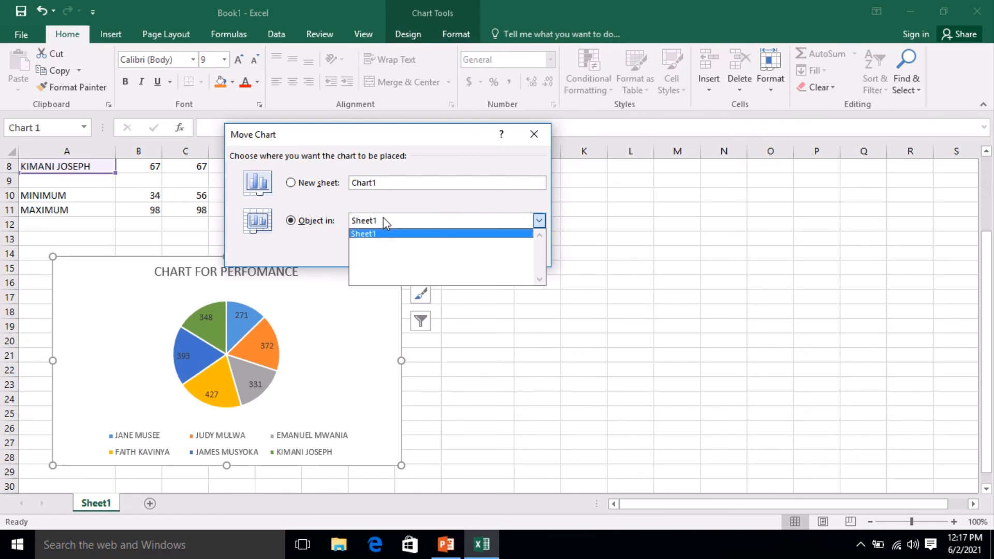
click(484, 223)
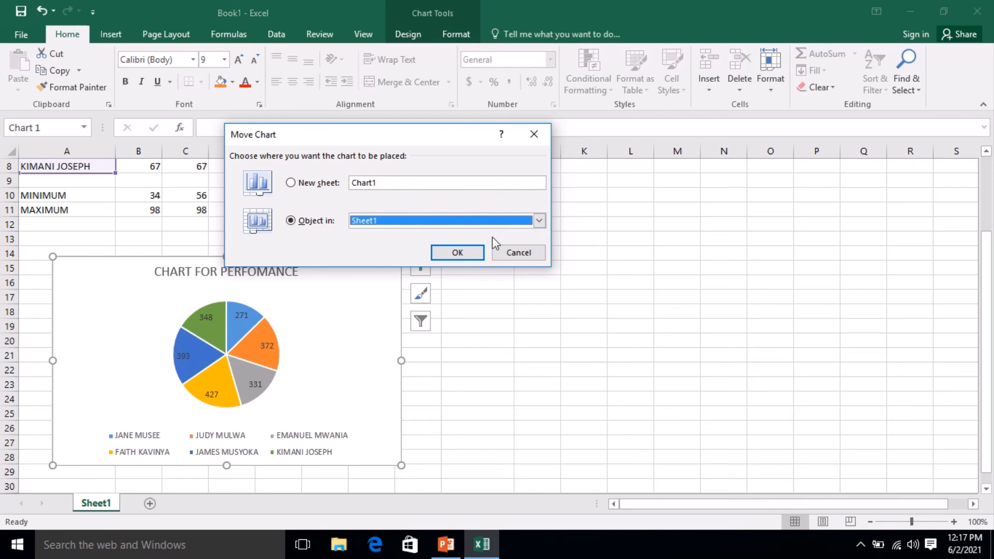
click(516, 254)
click(514, 253)
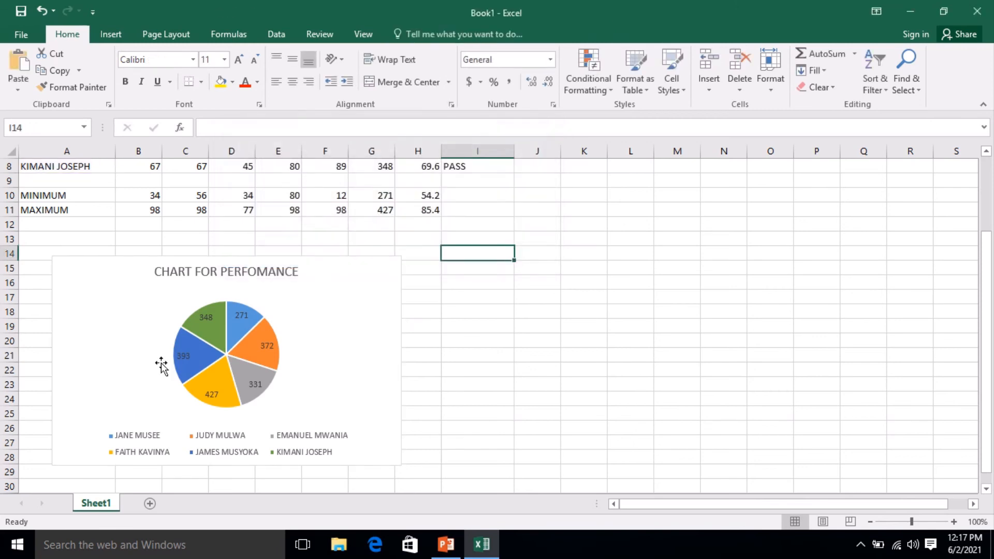
Rename the worksheet Sheet1 as STUDENT
right_click(104, 513)
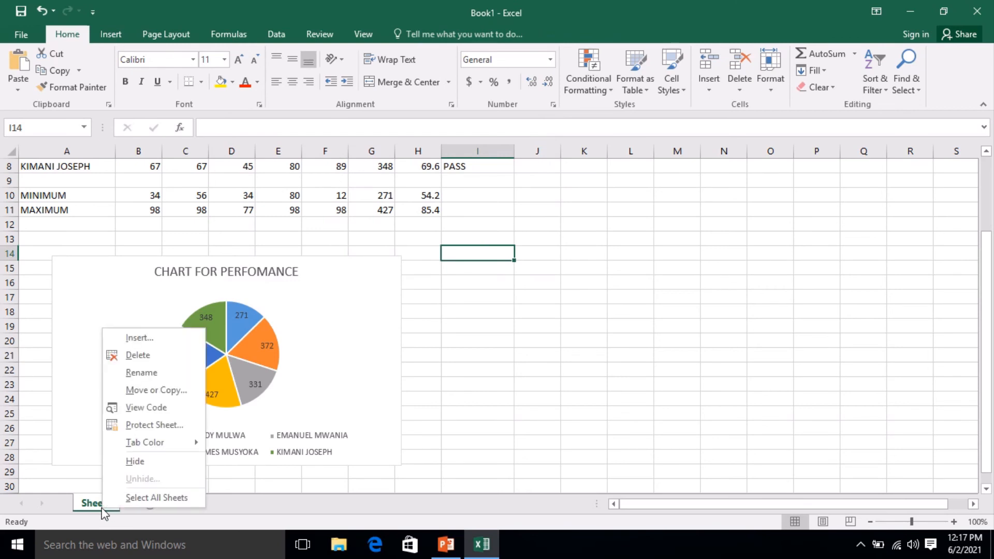
click(142, 373)
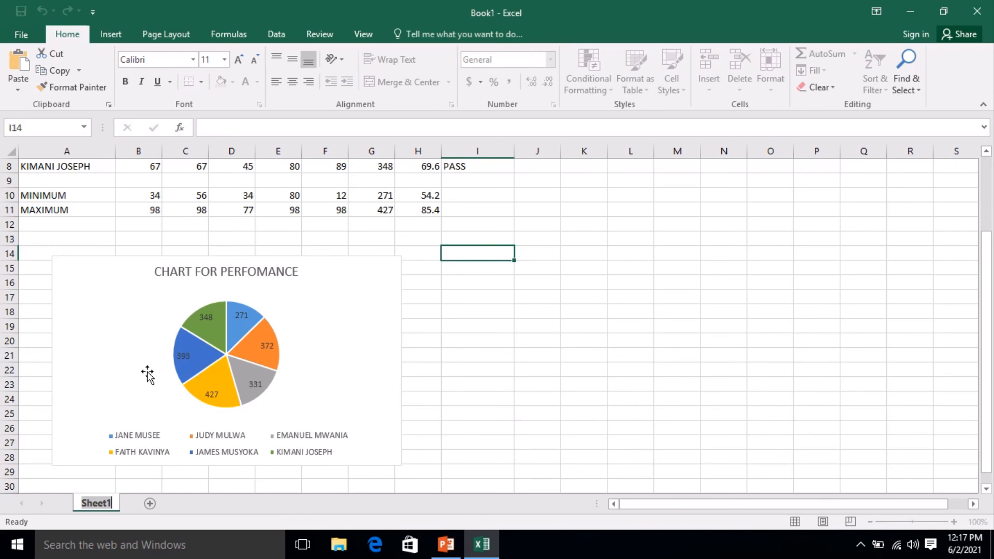
text(STU)
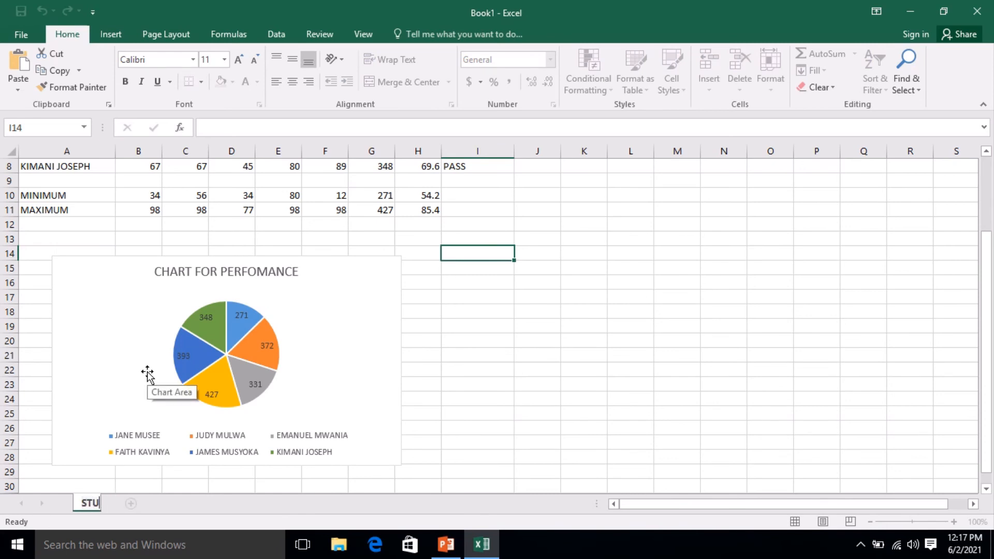
text(DENT)
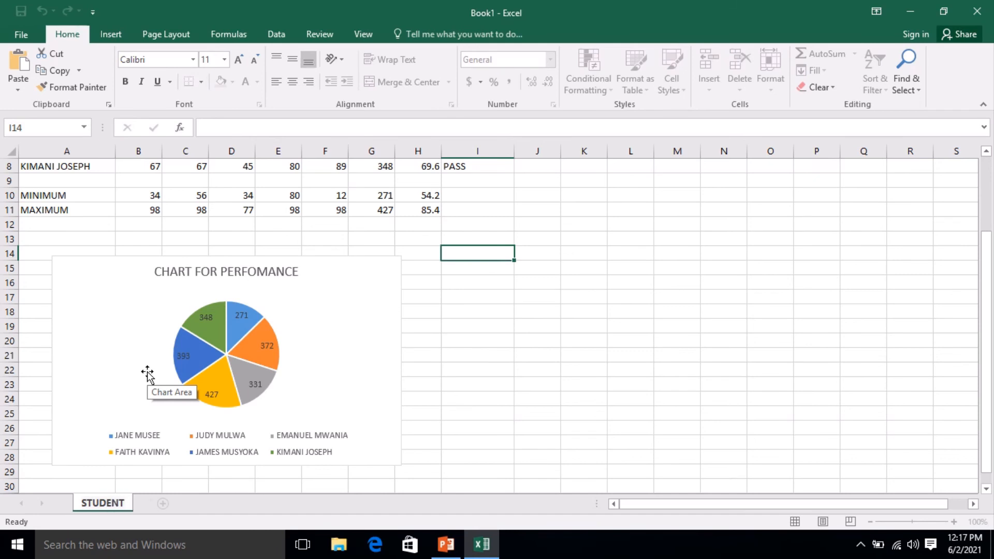
click(281, 391)
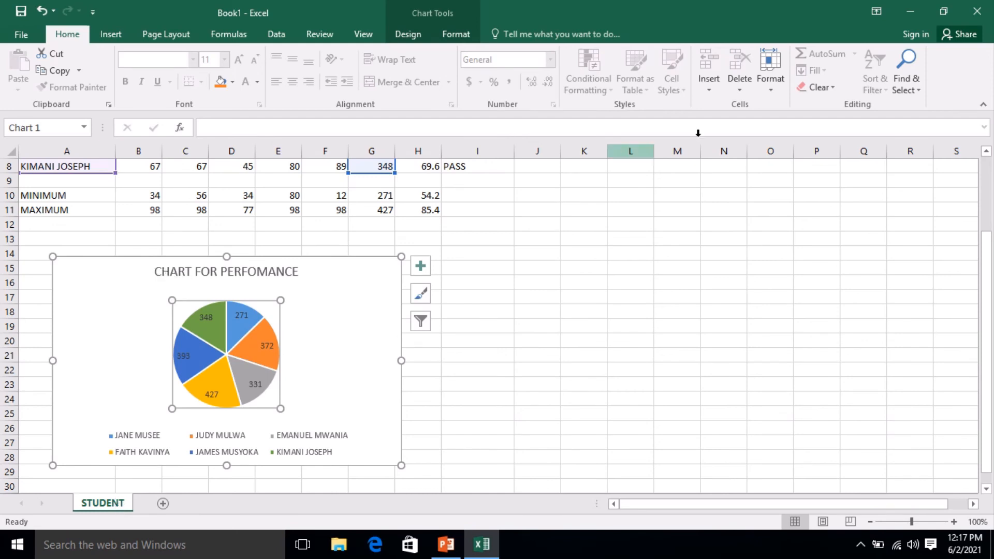
Insert a blank row above row 4, between the first and second students in the marks table
drag(986, 272, 986, 193)
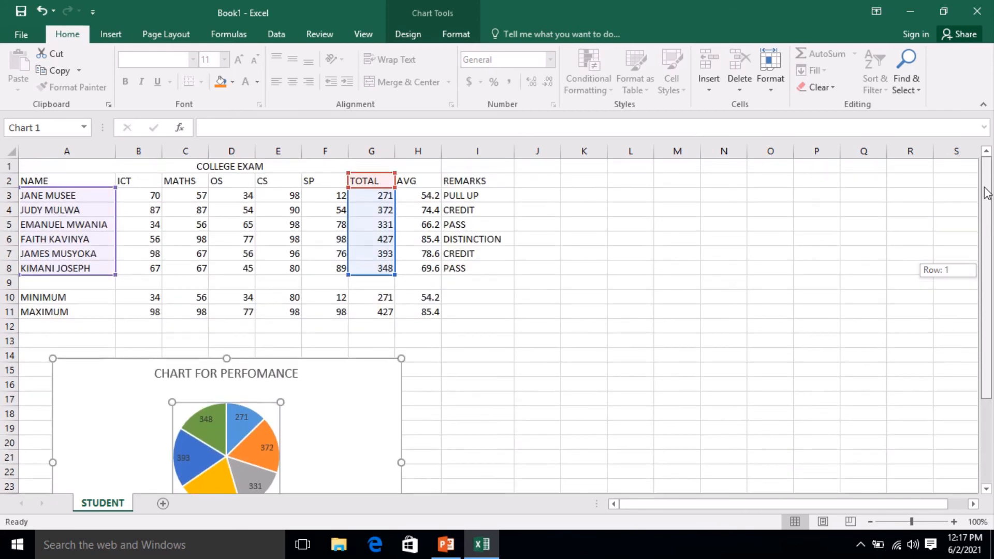
click(590, 280)
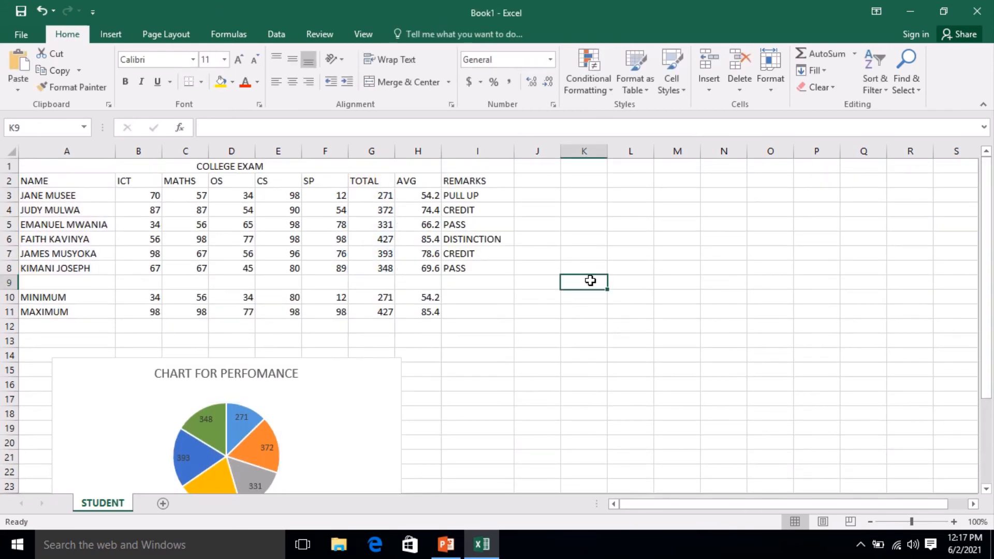
right_click(5, 210)
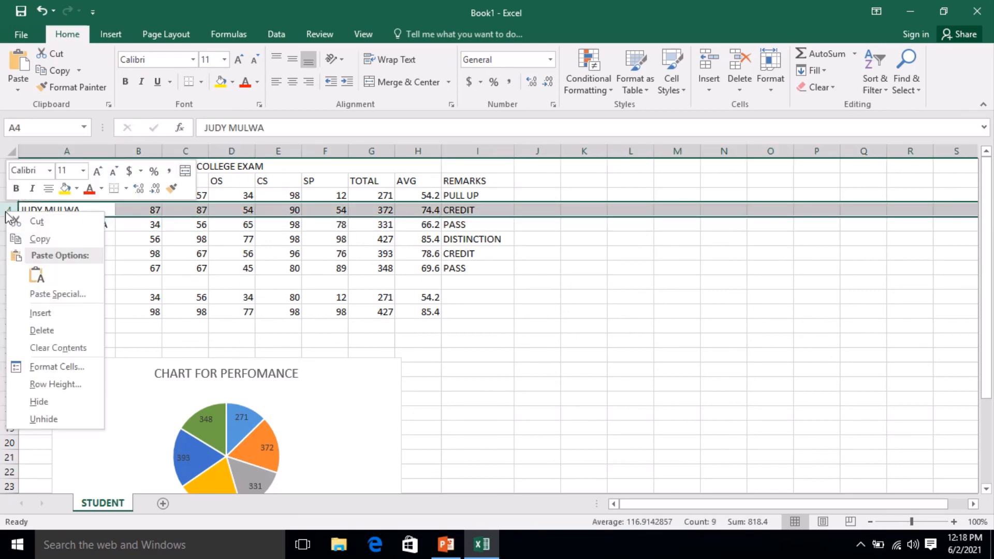
click(56, 314)
click(151, 227)
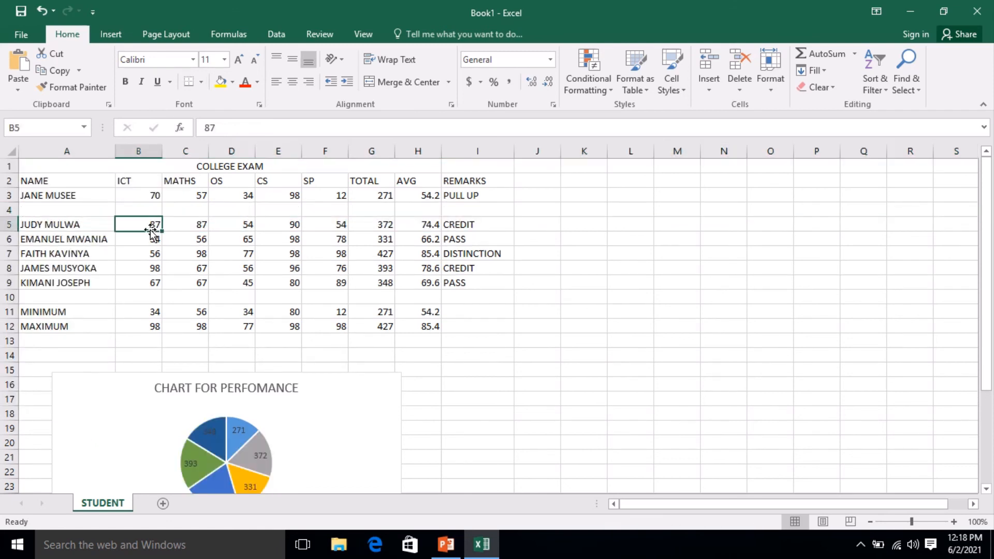
Enter the new student's full name in cell A4 of the blank row
click(58, 207)
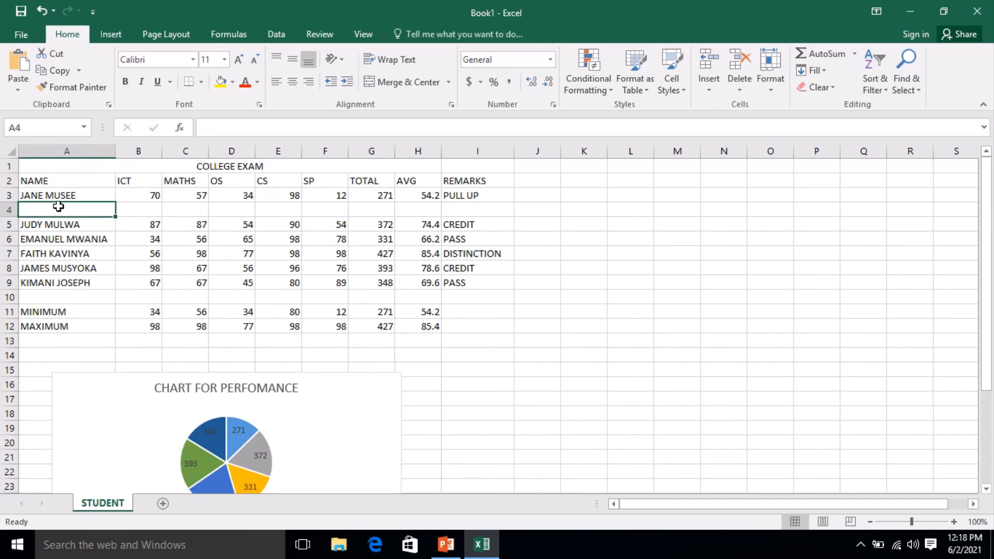
text(TERRY)
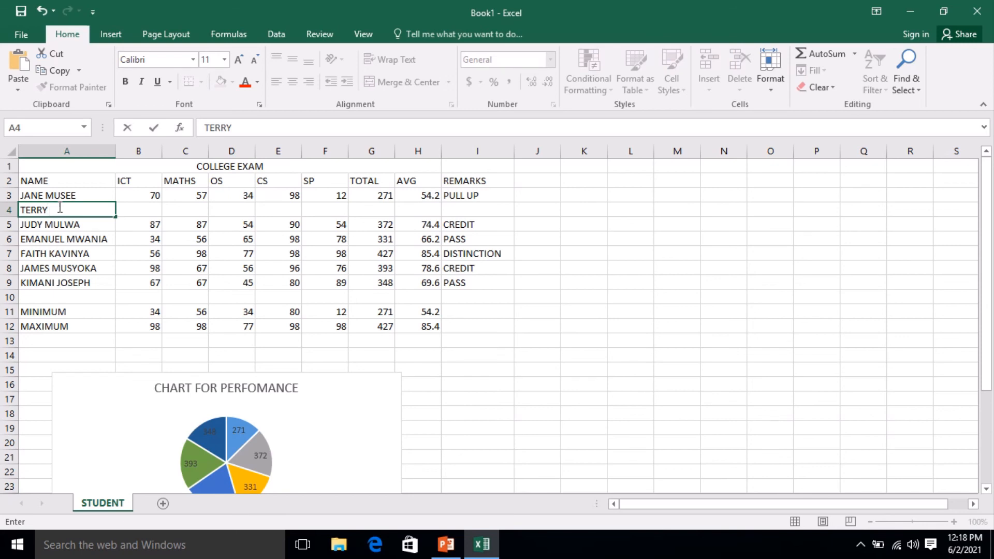
text( KNYAA)
click(63, 210)
key(BackSpace)
text(ANYAA)
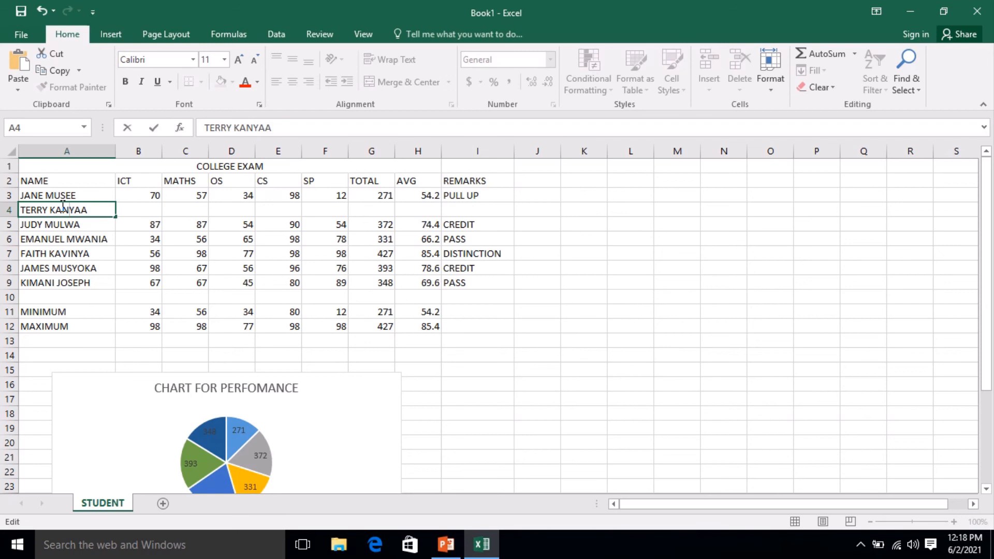
Enter the new student's marks in row 4: 45 for ICT, 76 for MATHS and 90 for OS
click(138, 197)
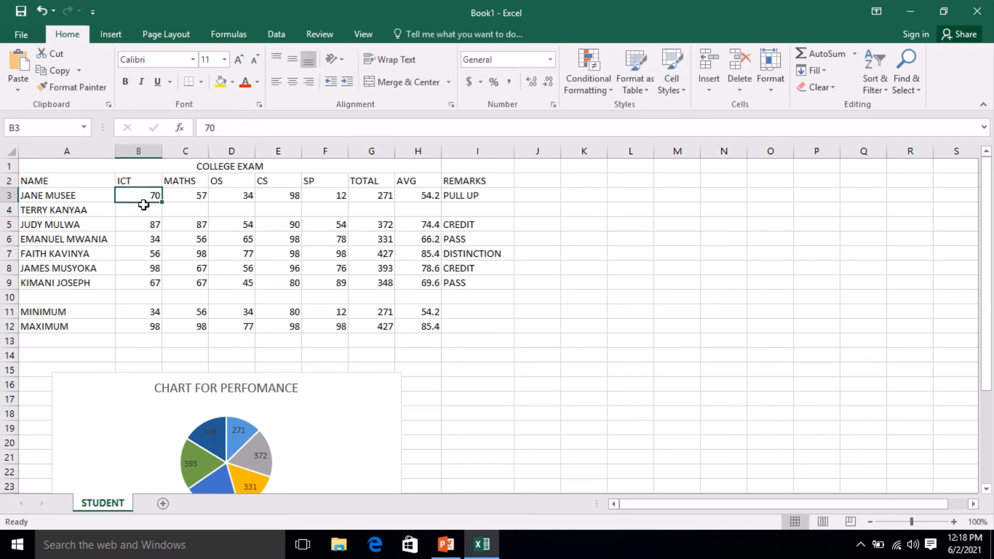
click(143, 209)
text(45)
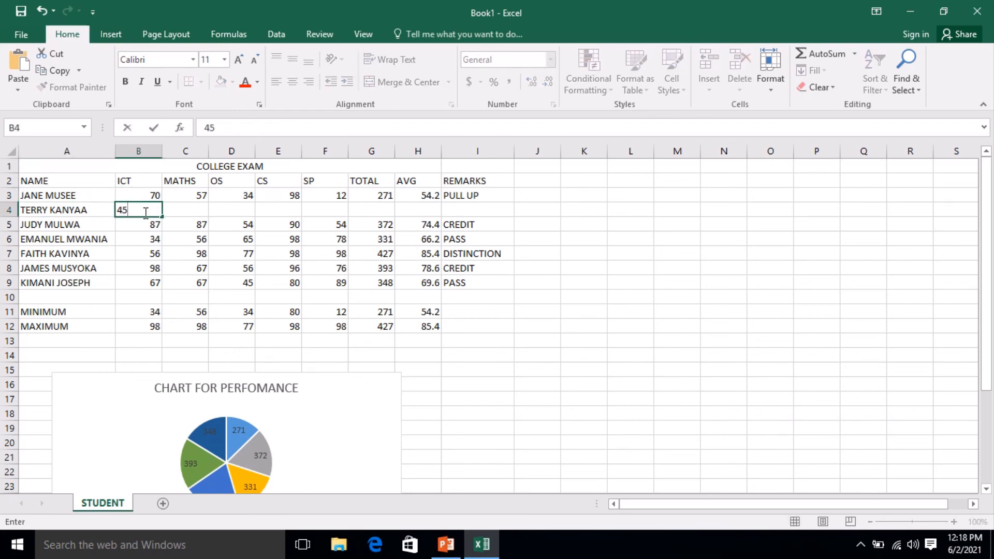
click(201, 208)
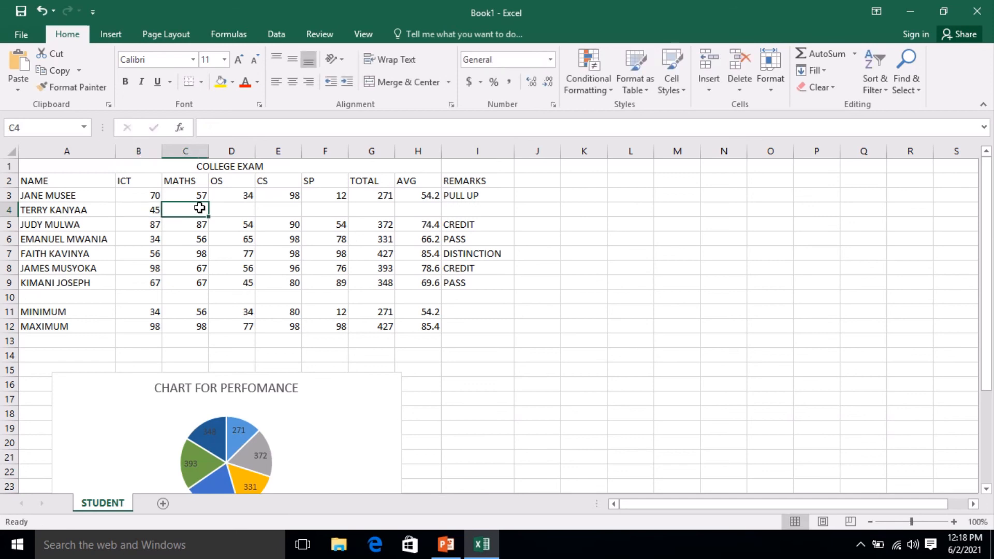
text(76)
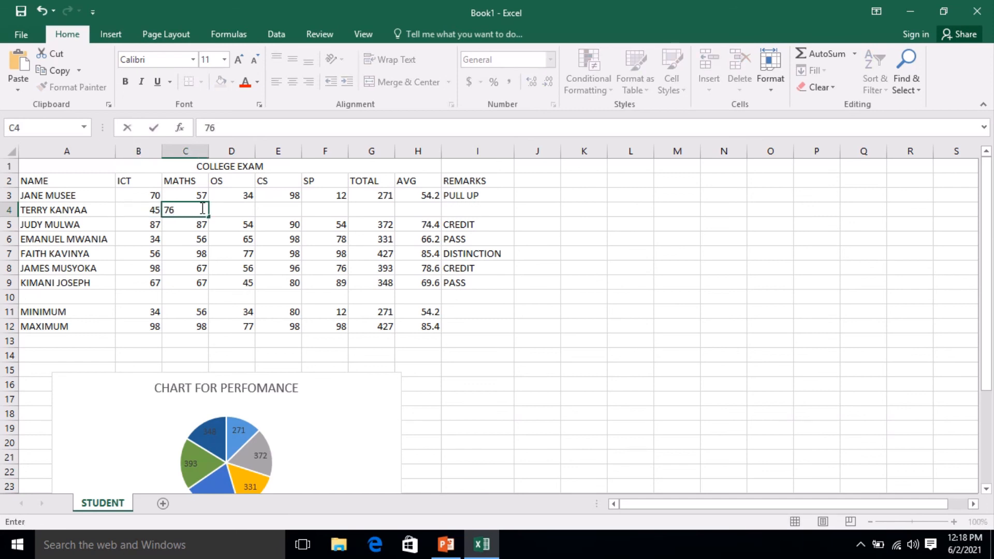
click(241, 208)
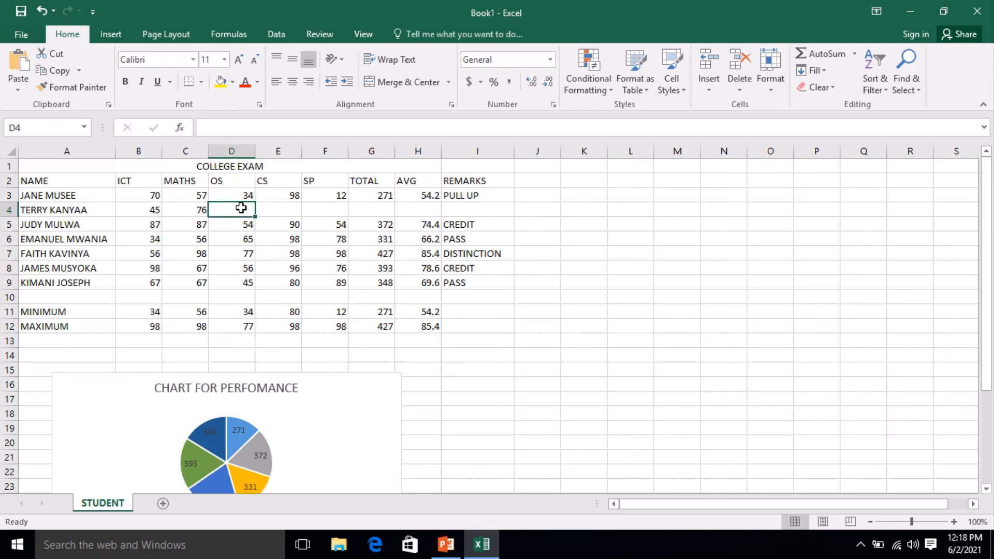
text(90)
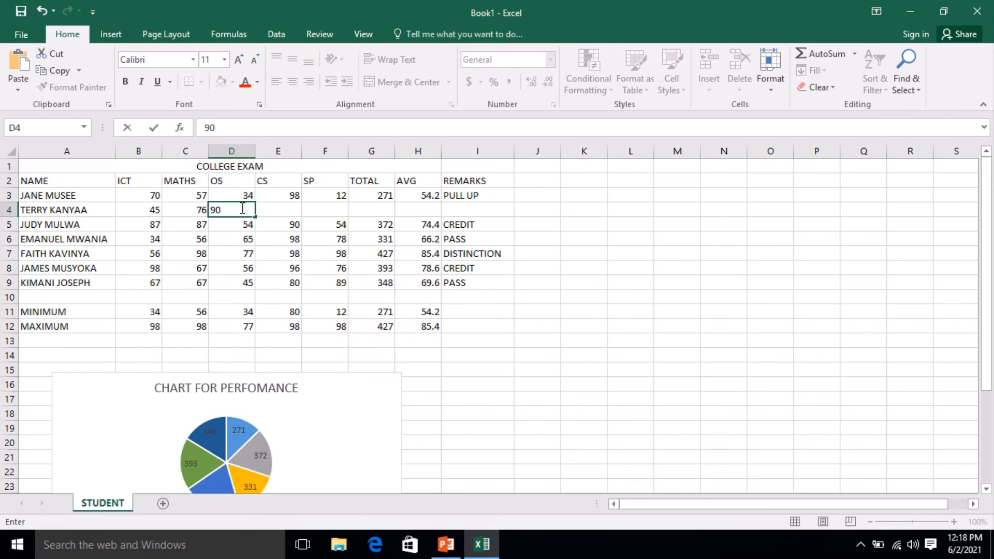
key(Return)
Enter 76 for CS and 98 for SP in the new student's row 4
click(290, 223)
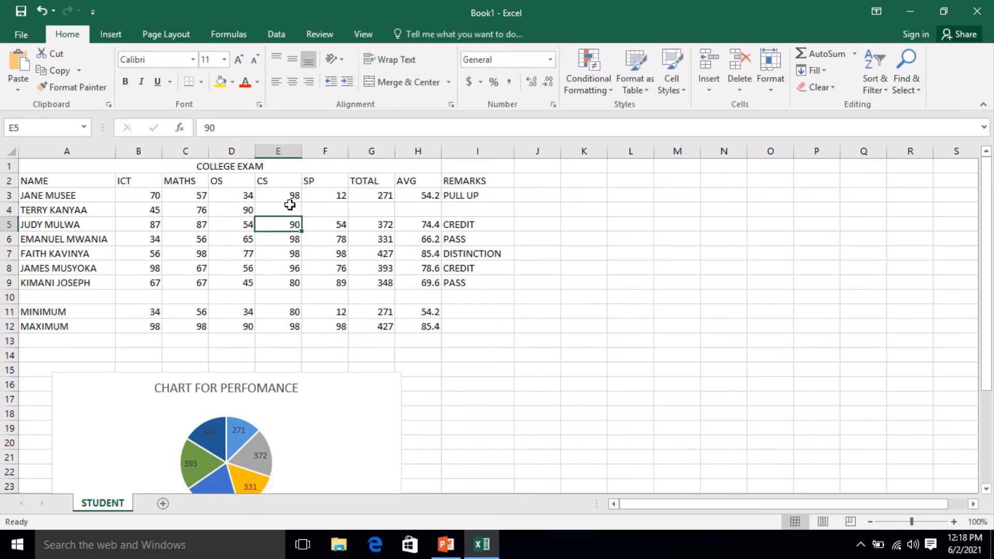
click(290, 205)
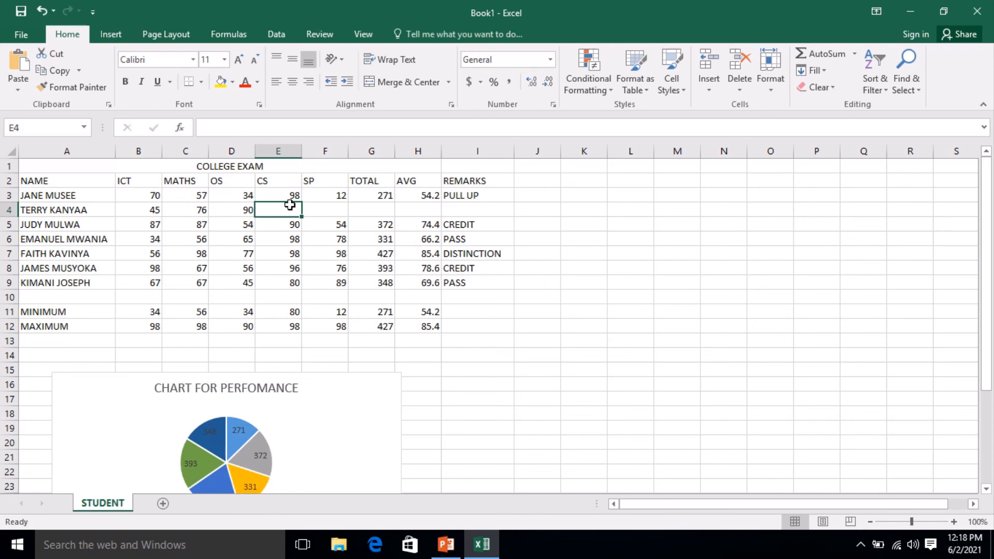
text(76)
click(327, 210)
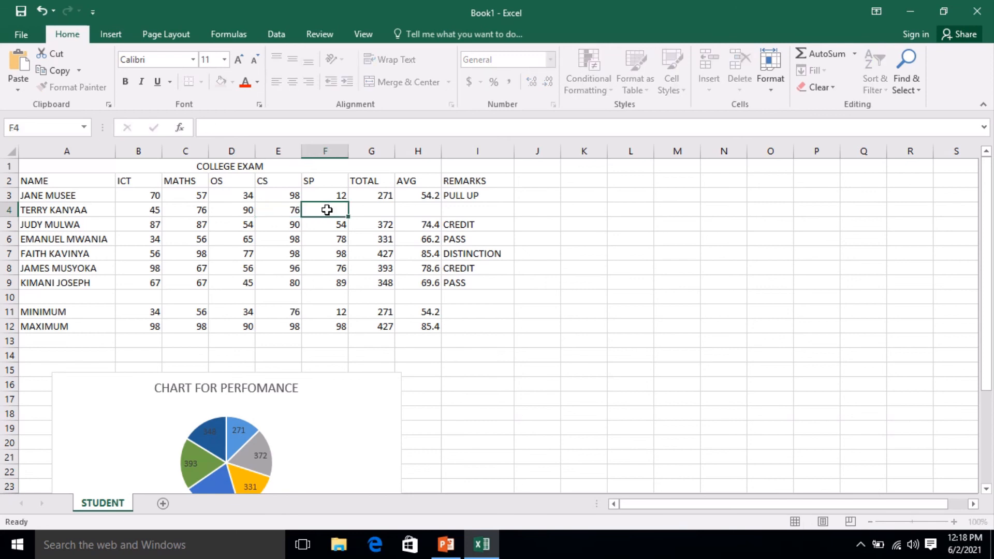
text(98)
click(366, 212)
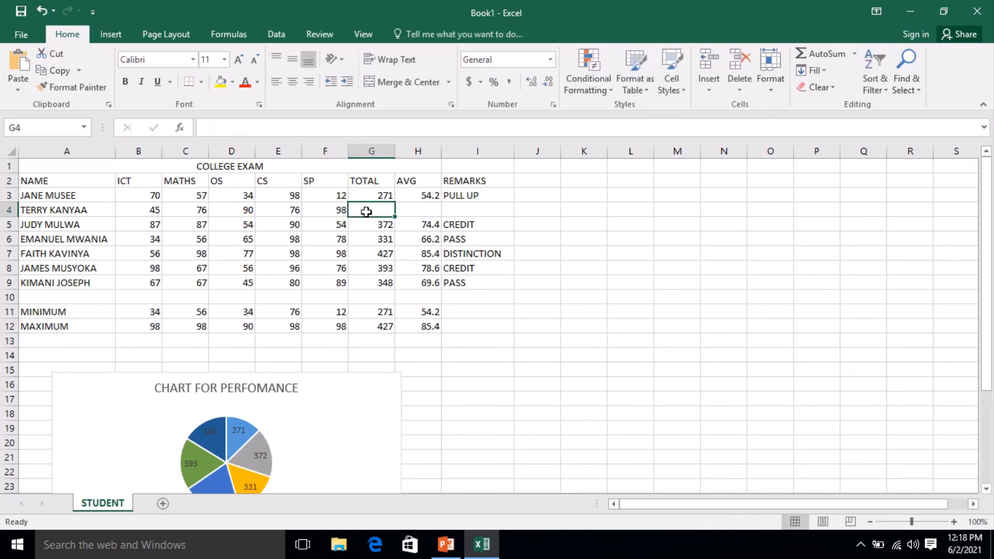
Fill the TOTAL, AVG and REMARKS formulas from row 3 down into the new student's row 4
click(382, 195)
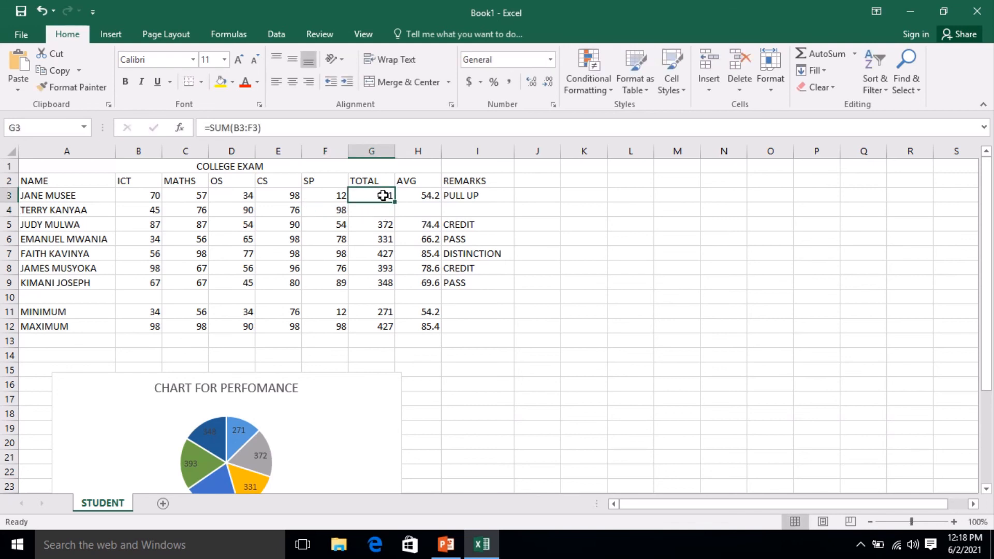
drag(395, 202, 393, 212)
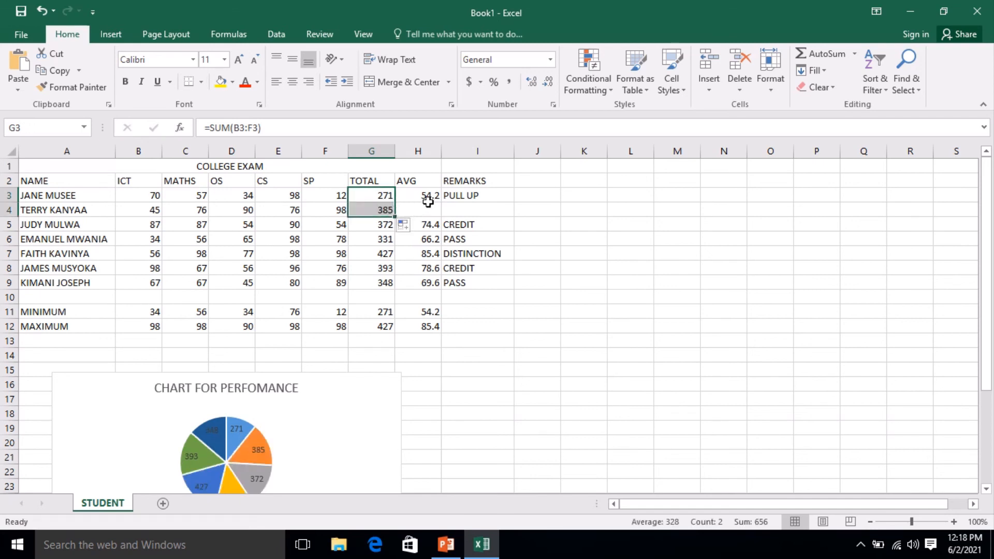
click(434, 196)
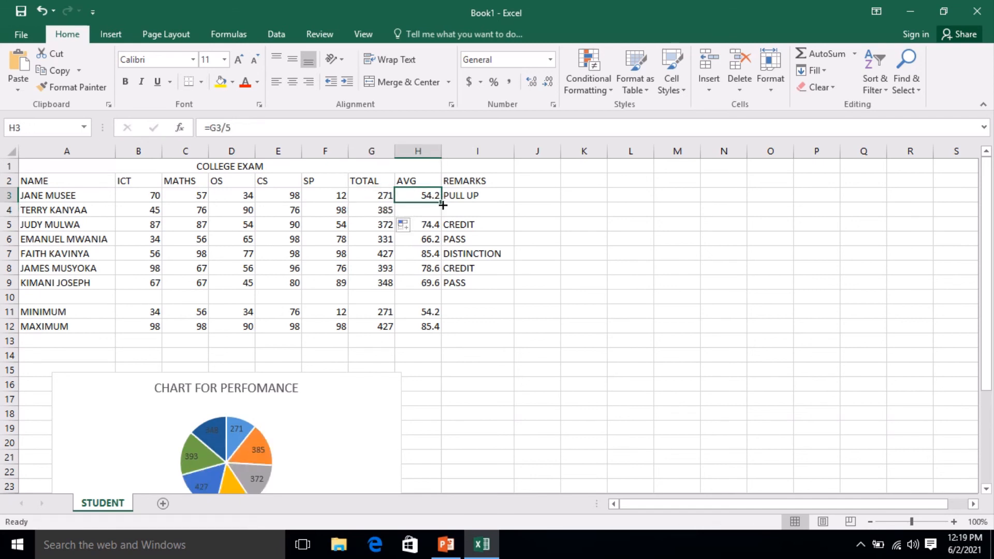
drag(442, 203, 444, 215)
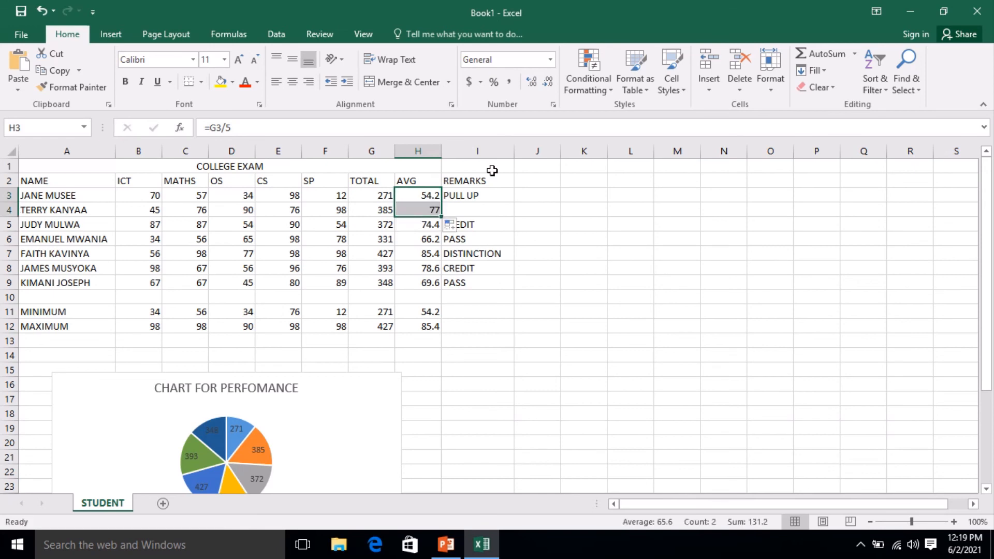
click(483, 195)
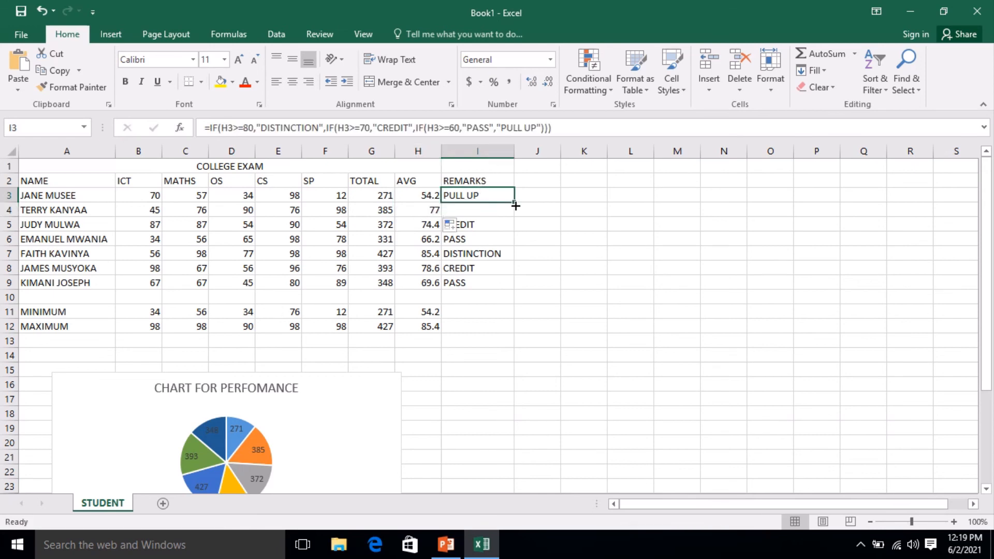
drag(516, 210, 516, 215)
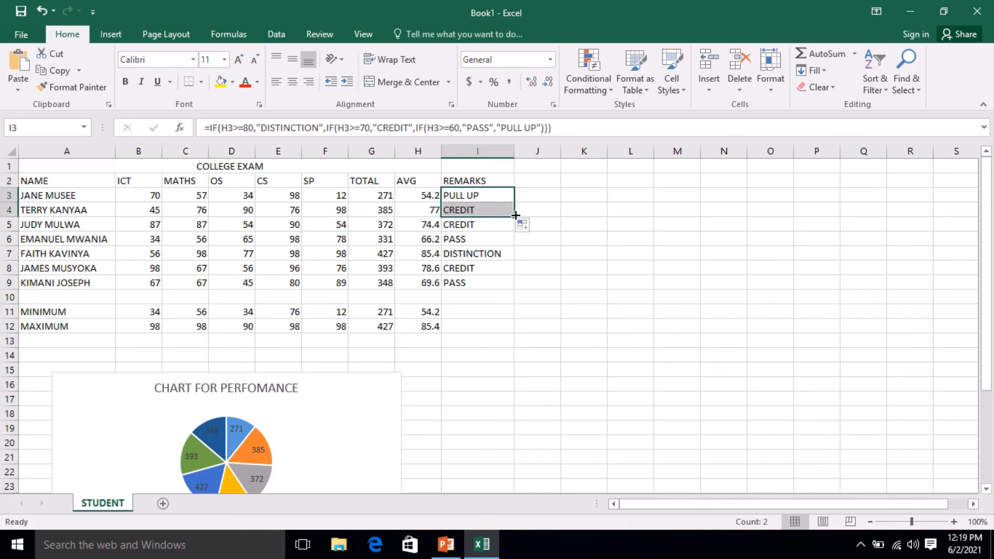
click(480, 250)
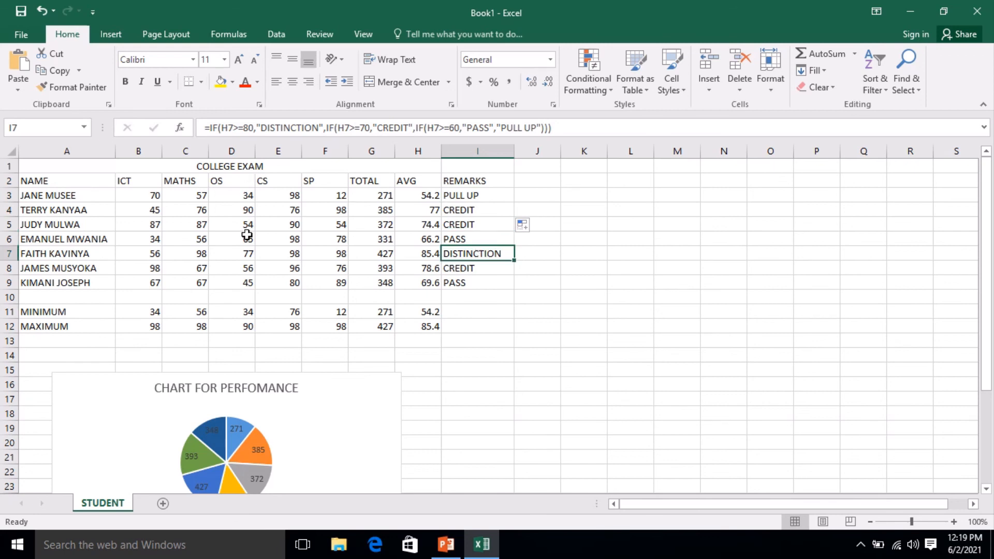
click(257, 254)
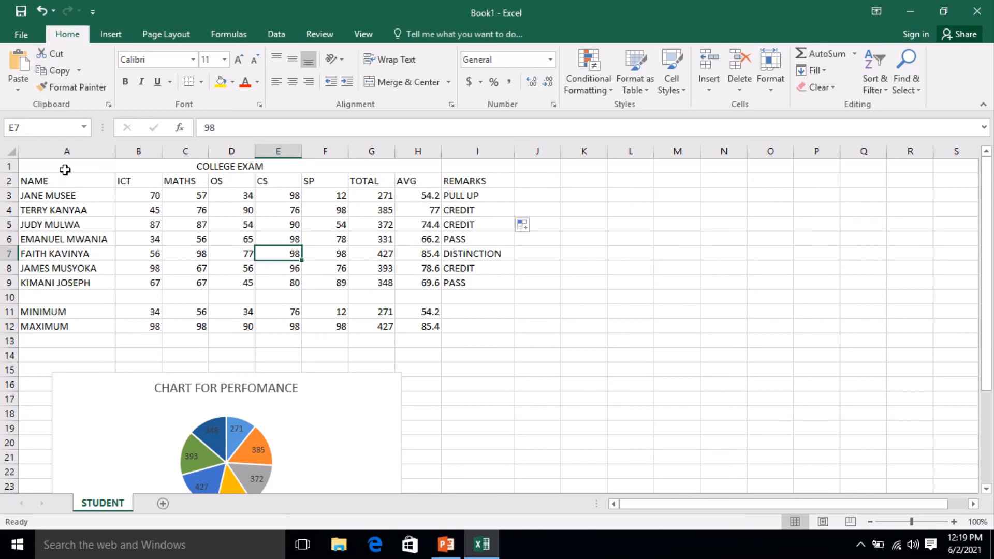
Re-merge and center the COLLEGE EXAM title across A1:I1 so it also spans the REMARKS column
drag(65, 168, 460, 312)
drag(323, 165, 449, 157)
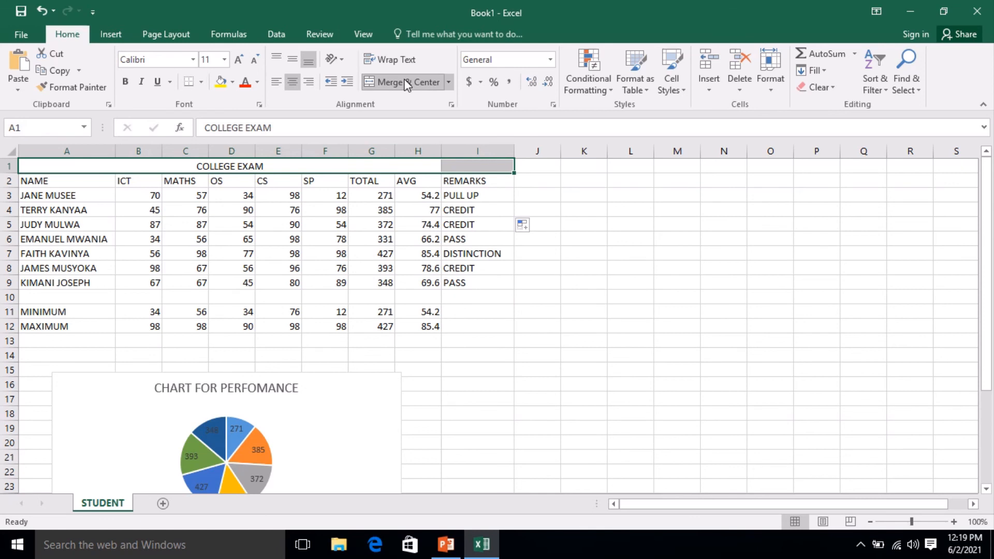
click(406, 82)
click(406, 82)
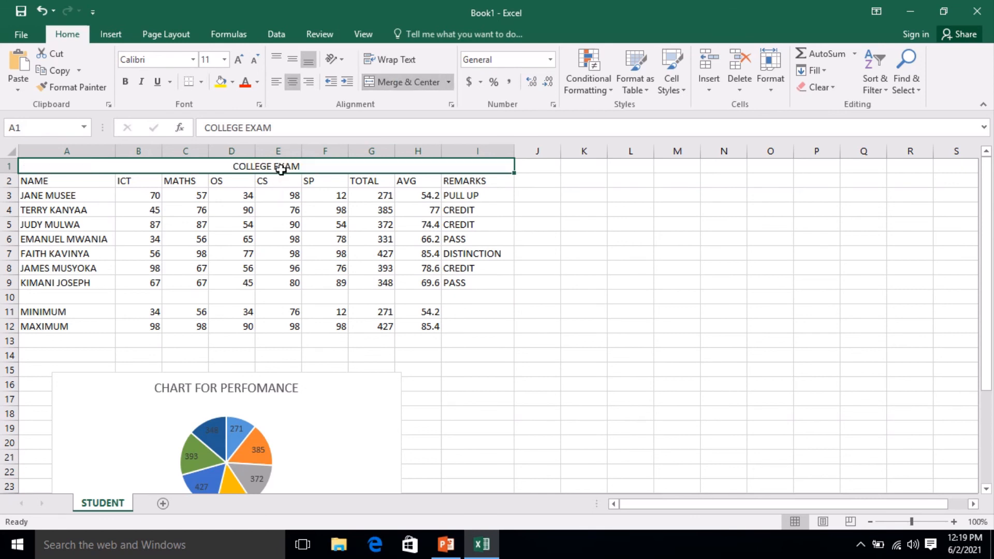
Apply All Borders to the whole marks table, A1:I12, including the title and the MINIMUM and MAXIMUM rows
drag(284, 166, 349, 322)
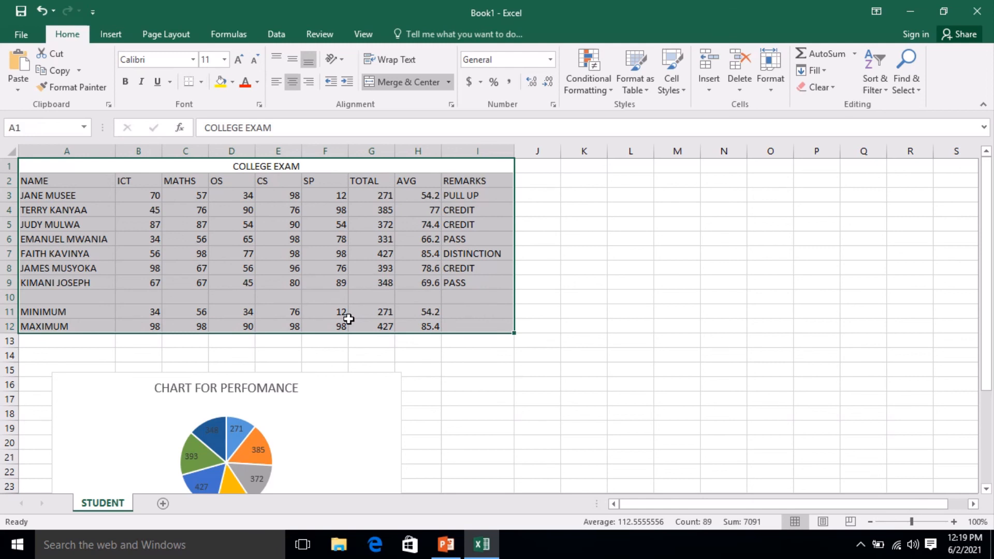
click(200, 82)
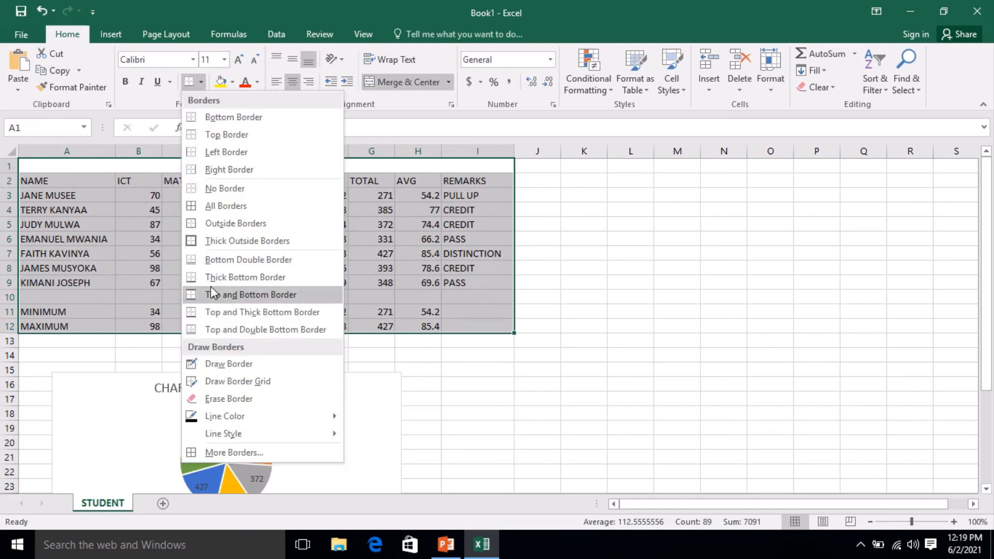
click(214, 206)
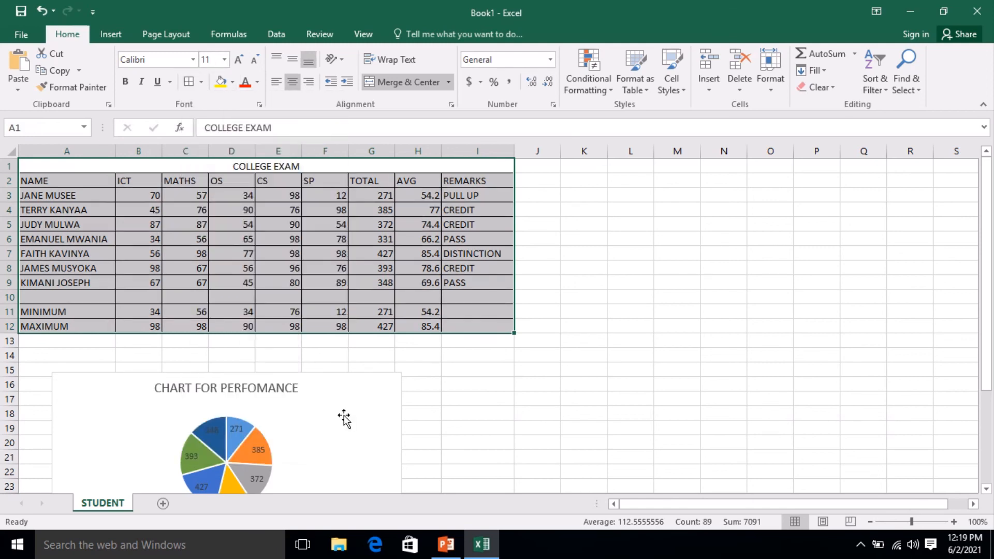
click(428, 371)
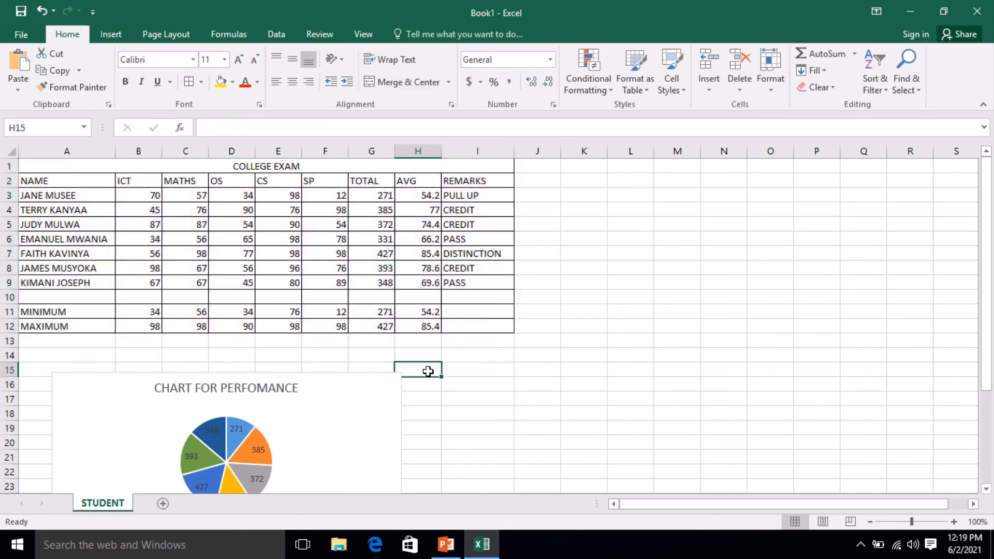